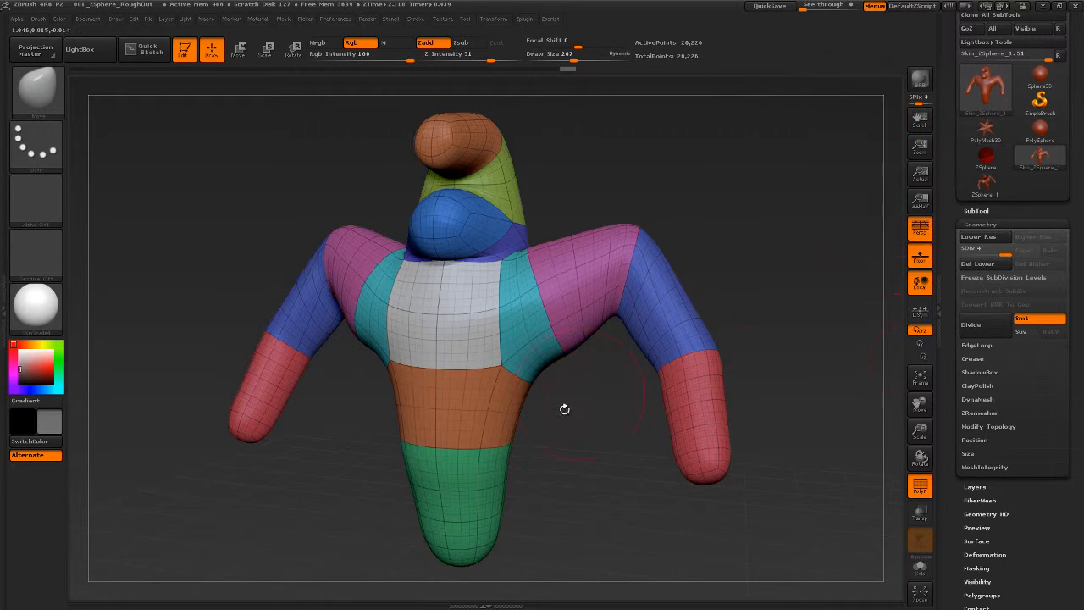
# Reopen the tool's Geometry settings and lower the mesh to subdivision level 1.
pyautogui.moveTo(796, 370); pyautogui.dragTo(787, 348)
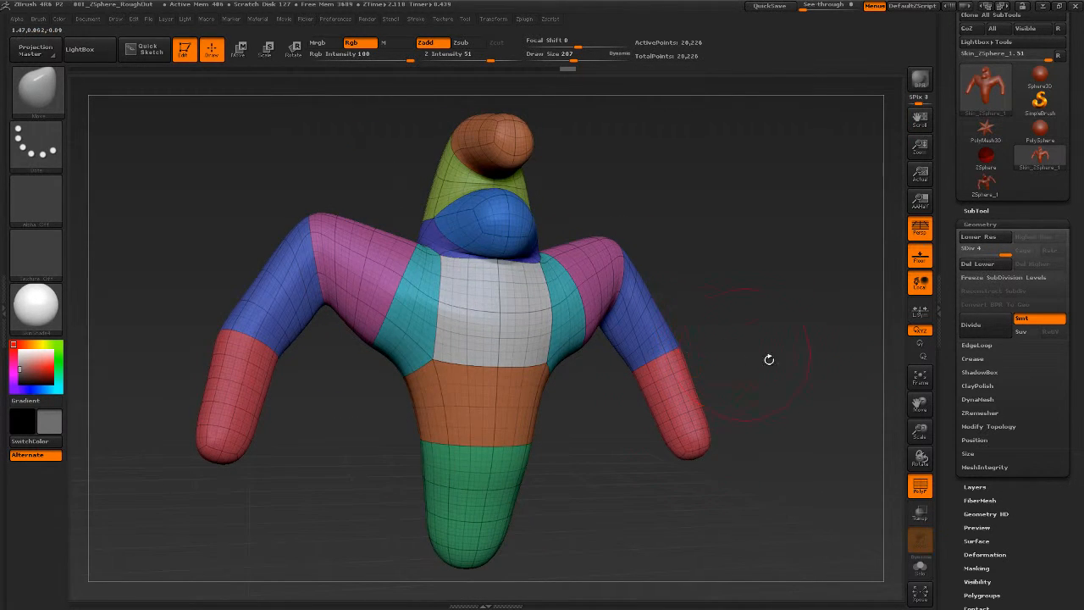
pyautogui.moveTo(779, 386); pyautogui.dragTo(794, 395)
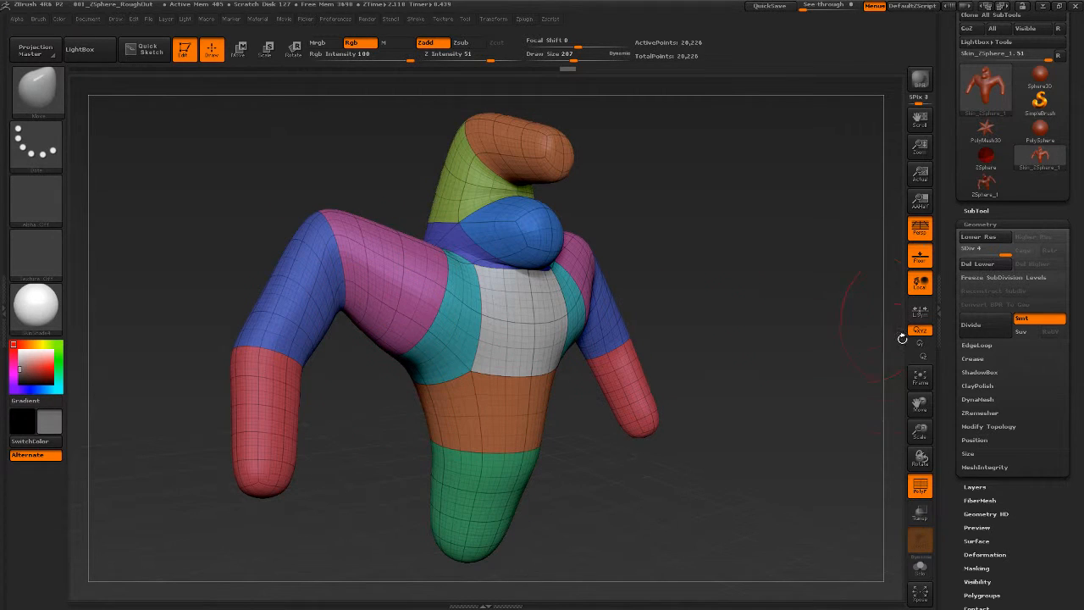
pyautogui.click(969, 223)
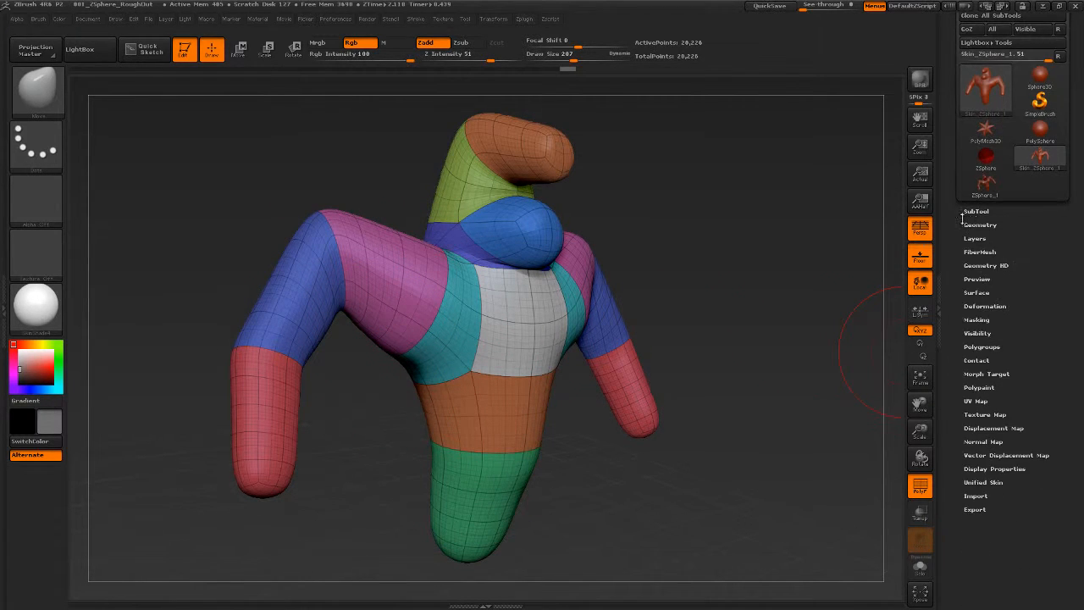
pyautogui.moveTo(954, 186); pyautogui.dragTo(953, 254)
pyautogui.click(979, 288)
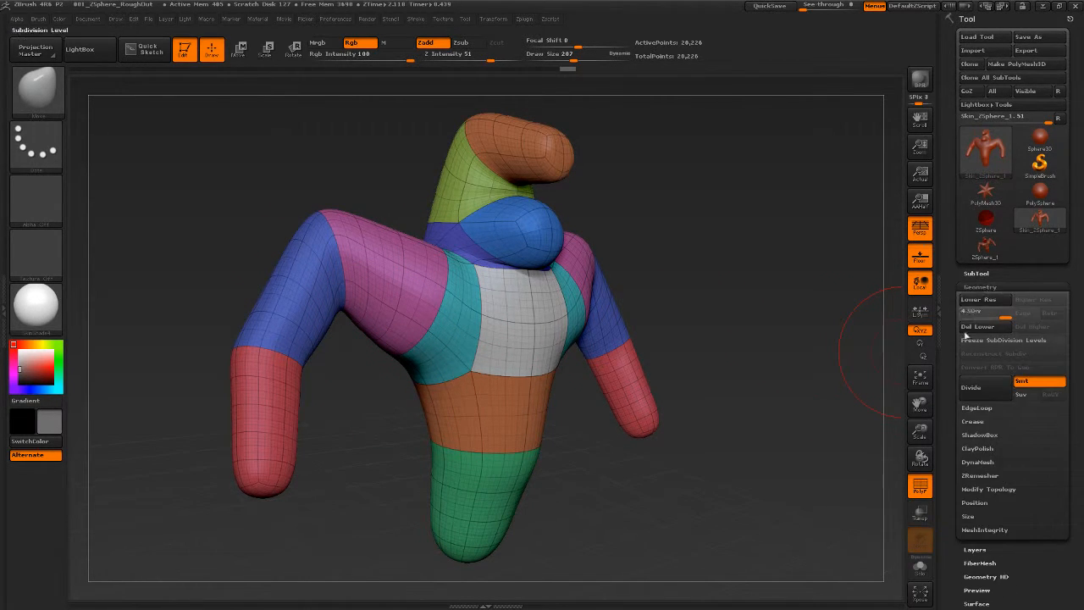
pyautogui.moveTo(950, 309); pyautogui.dragTo(963, 282)
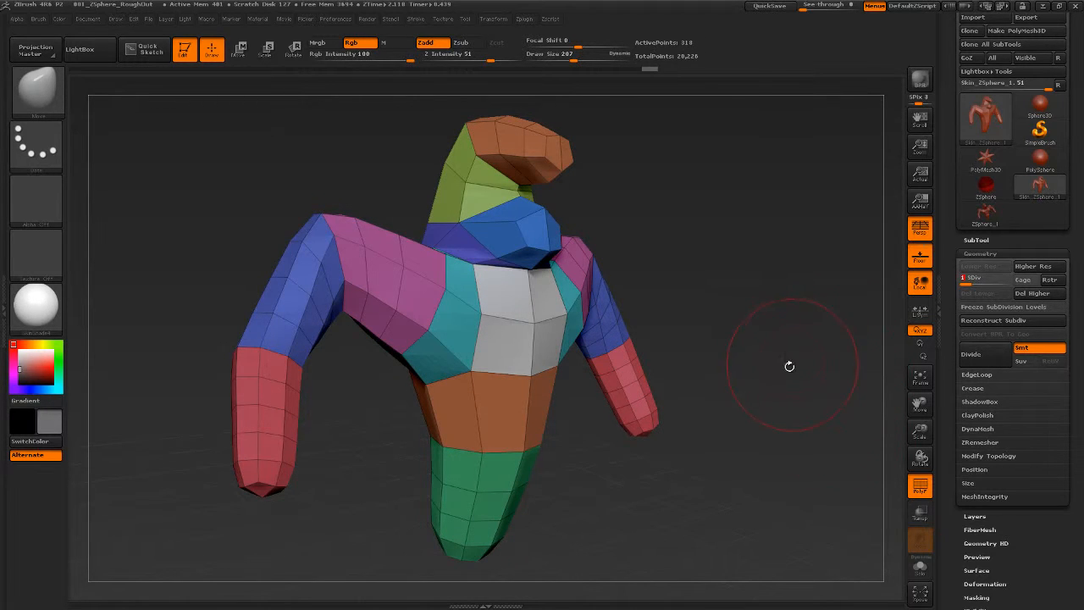
pyautogui.moveTo(789, 366); pyautogui.dragTo(761, 359)
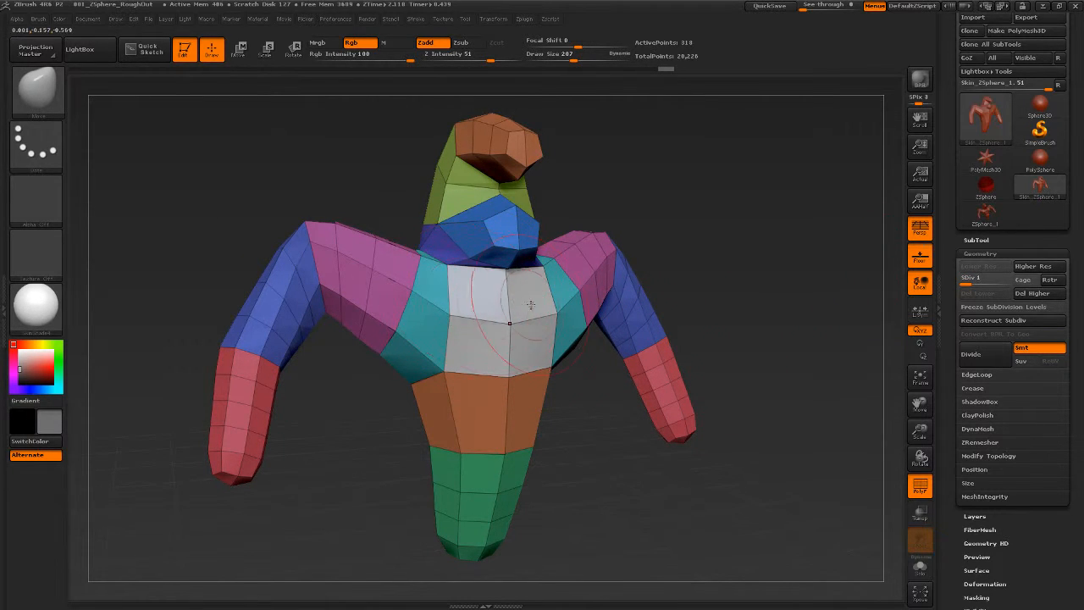
# Set the mesh's subdivision level to 2, then raise it to 4.
pyautogui.click(976, 280)
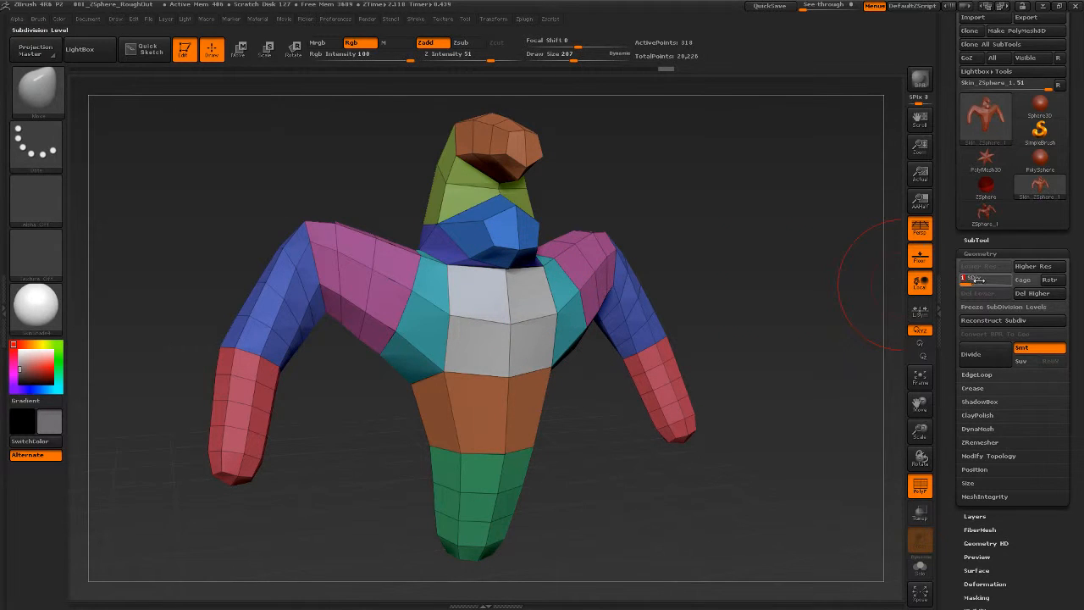
pyautogui.write('2')
pyautogui.press('Return')
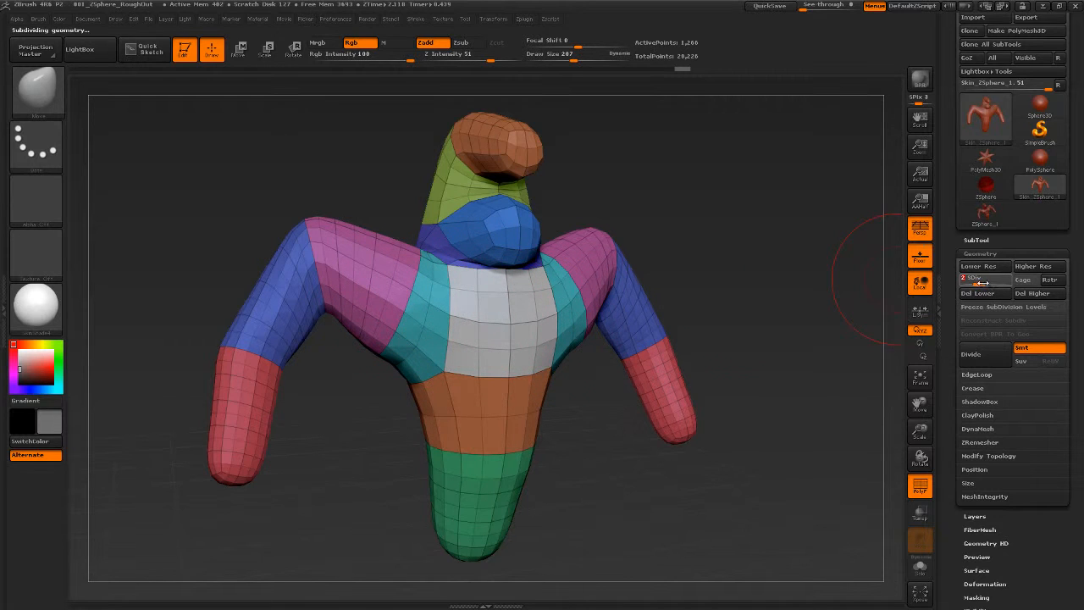
pyautogui.moveTo(982, 283); pyautogui.dragTo(1011, 280)
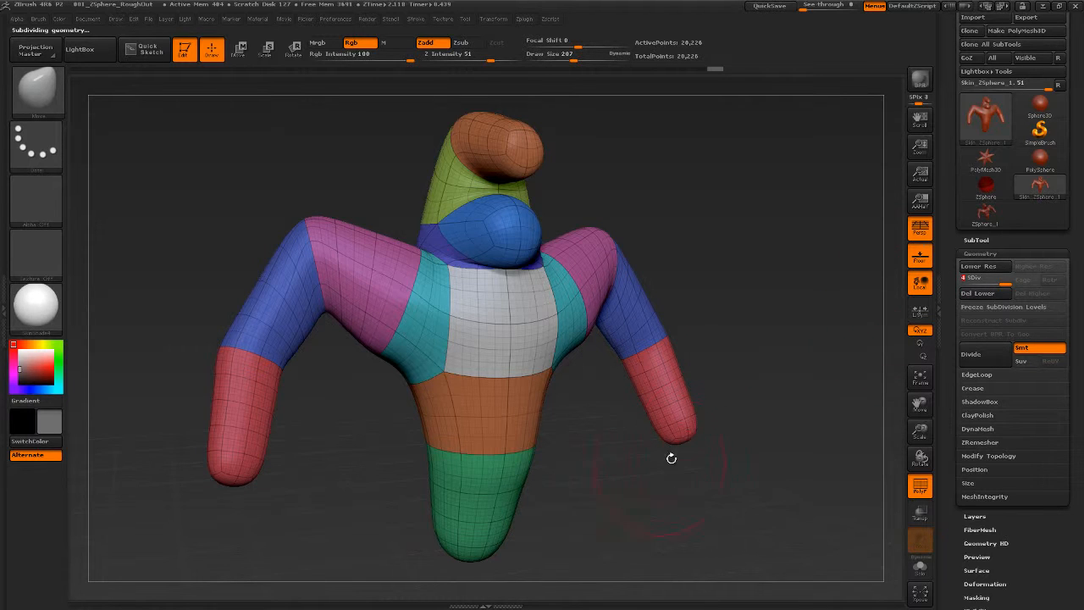
pyautogui.moveTo(787, 366); pyautogui.dragTo(881, 315)
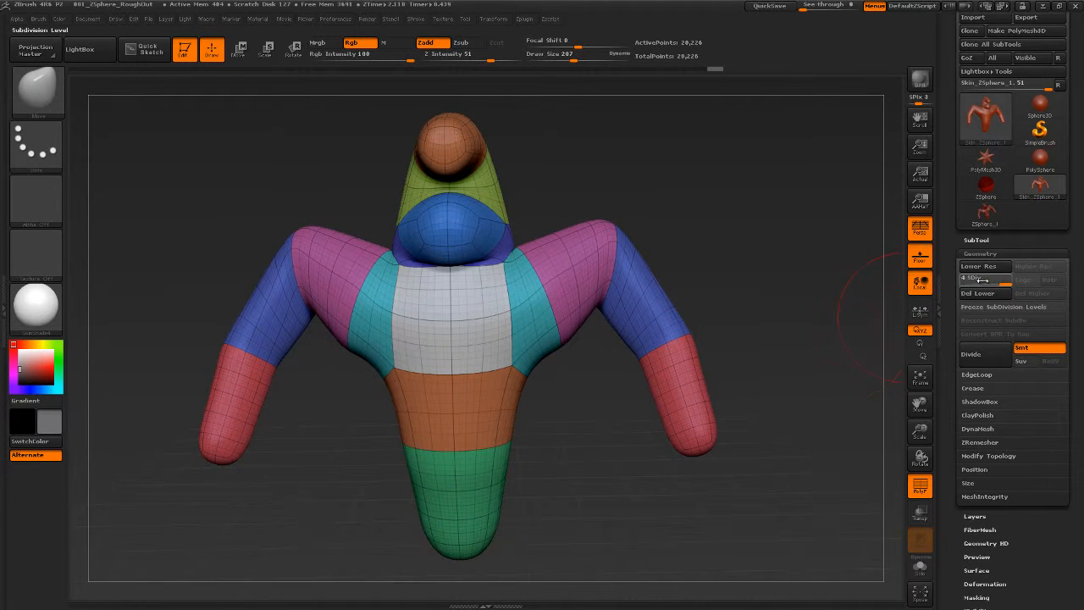
# Lower the mesh through subdivision level 3 to level 1, then step it back up to level 4.
pyautogui.moveTo(1002, 283)
pyautogui.mouseDown()
pyautogui.moveTo(962, 283)
pyautogui.moveTo(1011, 283)
pyautogui.moveTo(982, 285)
pyautogui.mouseUp()
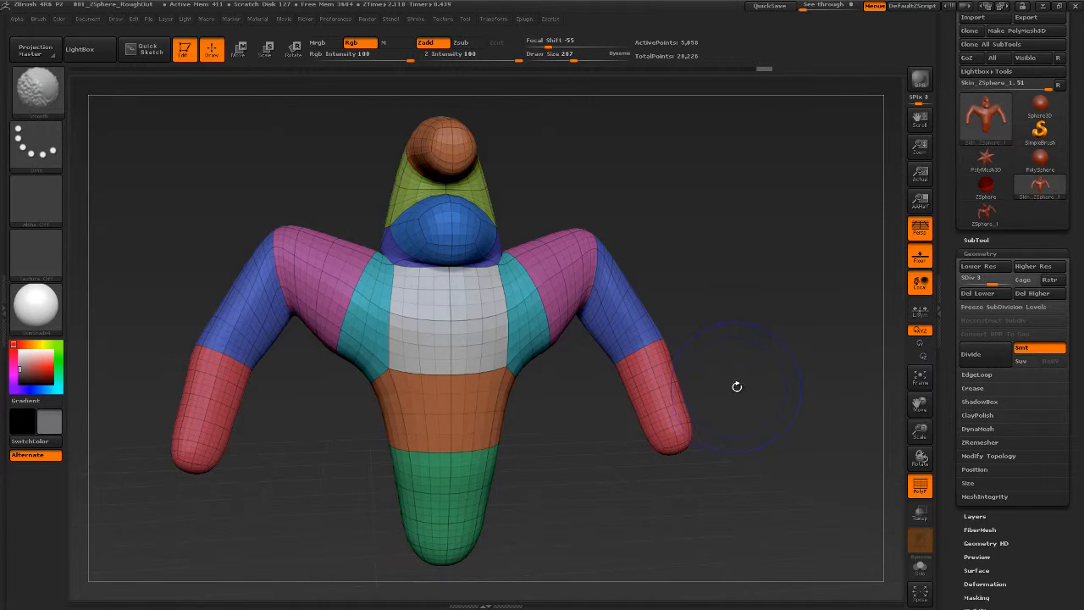
pyautogui.hotkey('shift', 'd')
pyautogui.hotkey('shift', 'd')
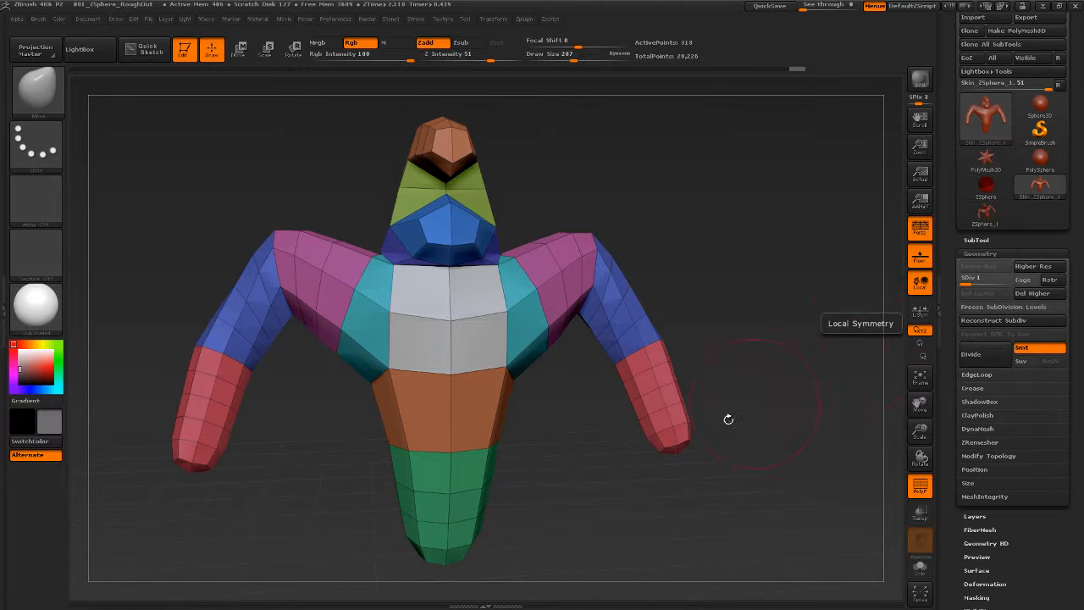
pyautogui.press('d')
pyautogui.press('d')
pyautogui.press('d')
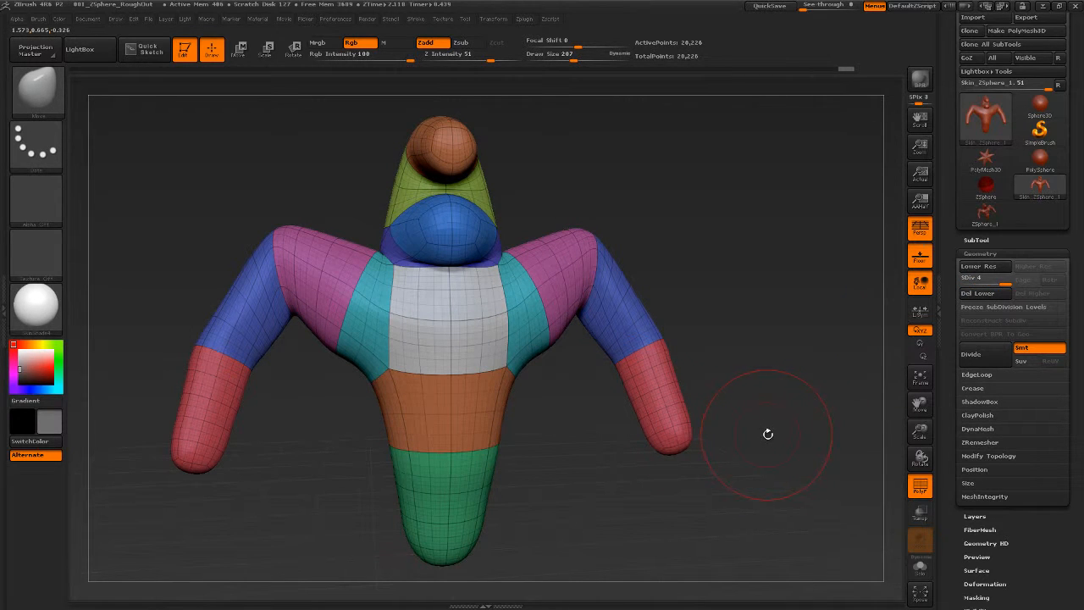
# Step the mesh down to subdivision level 1 and up to level 4 once more, viewing it from the front.
pyautogui.hotkey('shift', 'd')
pyautogui.hotkey('shift', 'd')
pyautogui.hotkey('shift', 'd')
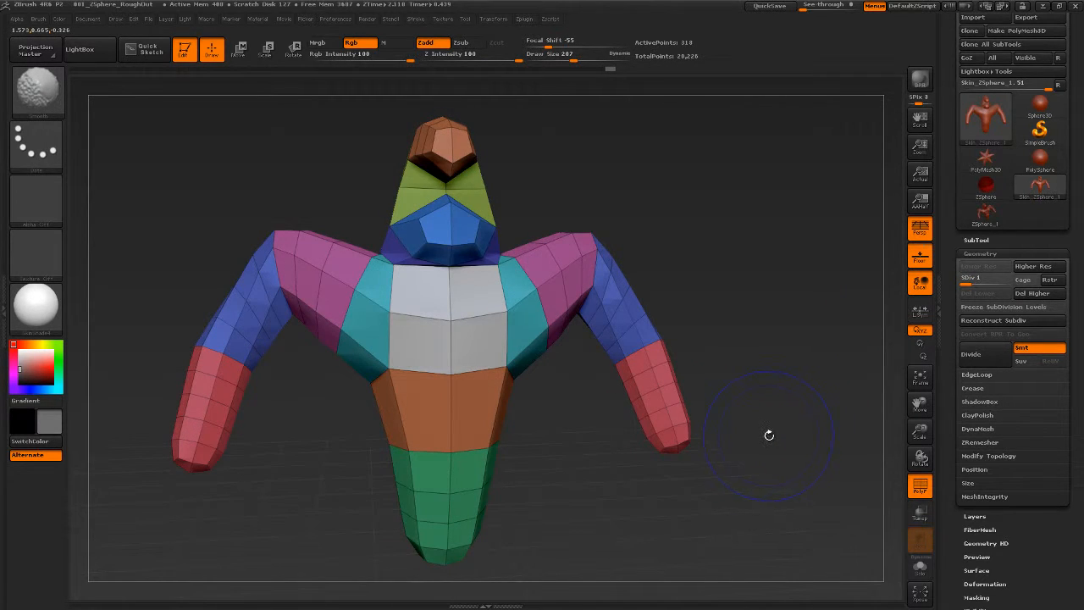
pyautogui.press('d')
pyautogui.press('d')
pyautogui.press('d')
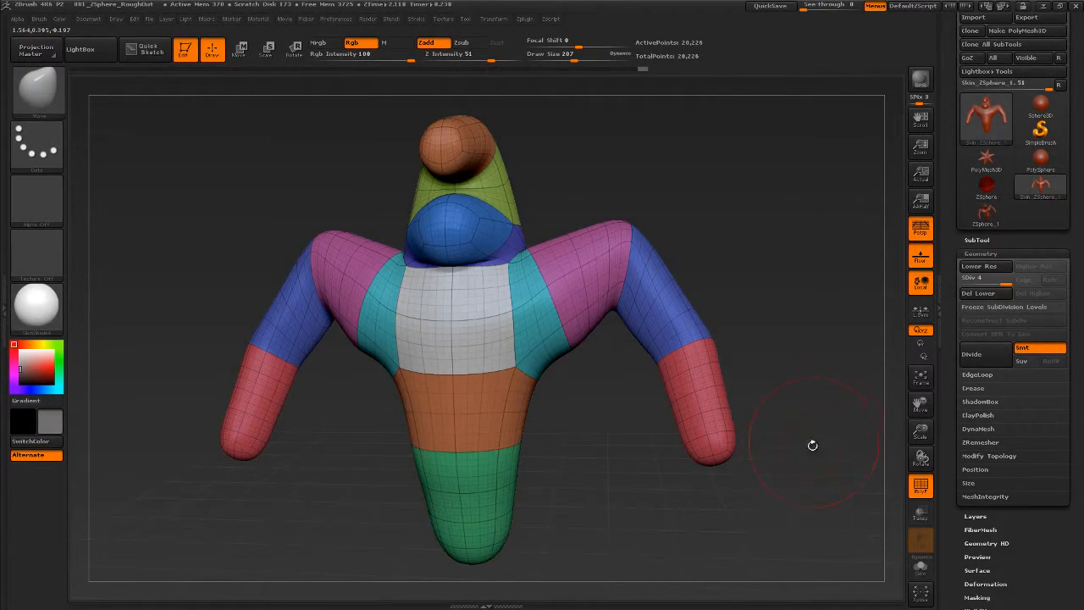
pyautogui.moveTo(812, 444); pyautogui.dragTo(838, 445)
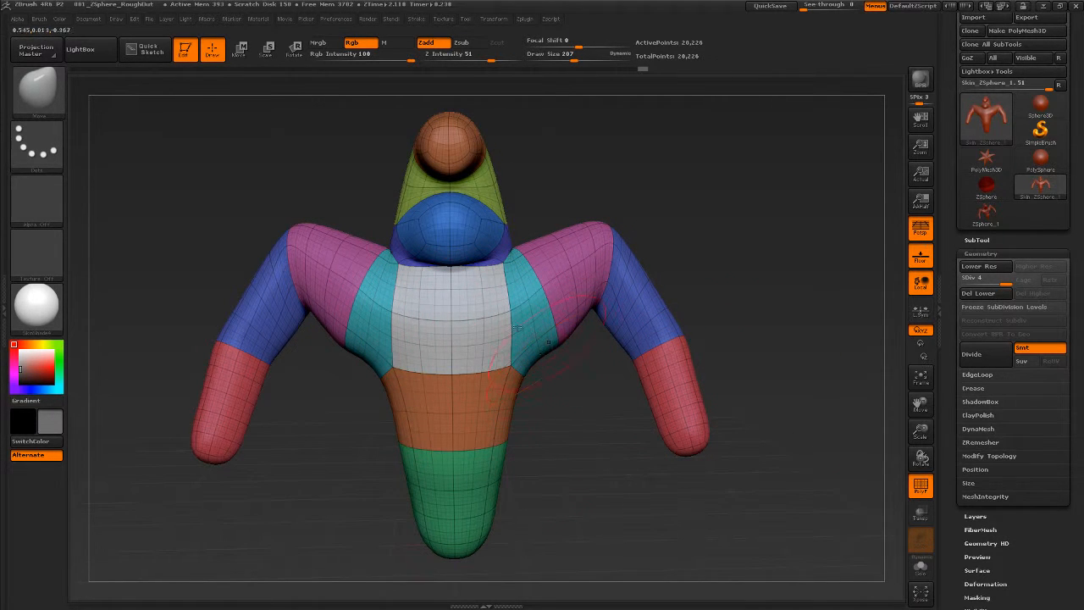
pyautogui.moveTo(771, 307); pyautogui.dragTo(802, 315)
pyautogui.press('shift')
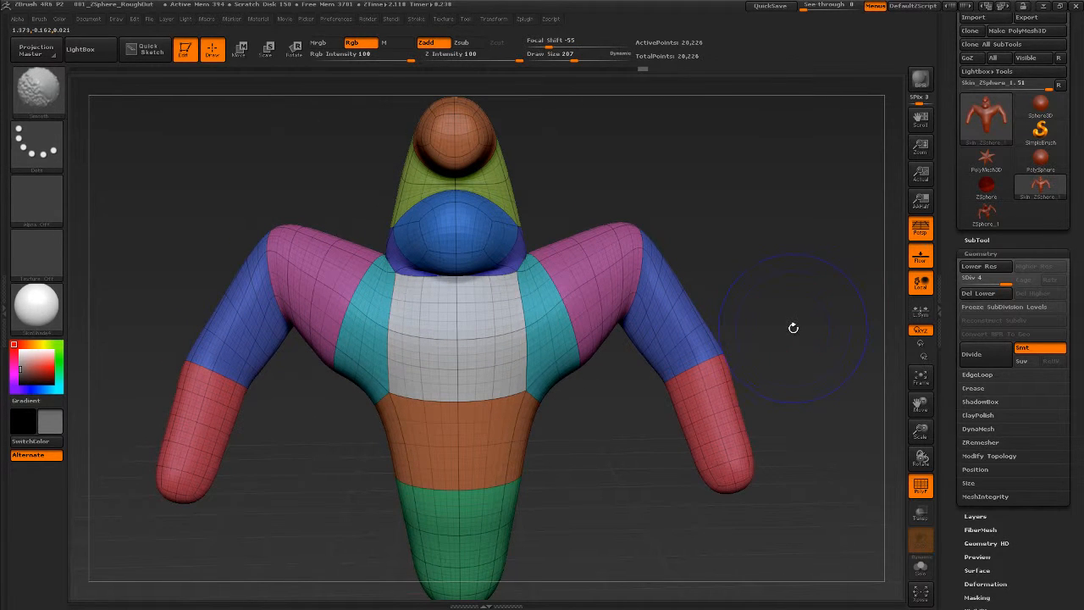
# Bring the mesh to subdivision level 2 and delete the higher subdivision levels.
pyautogui.hotkey('shift', 'd')
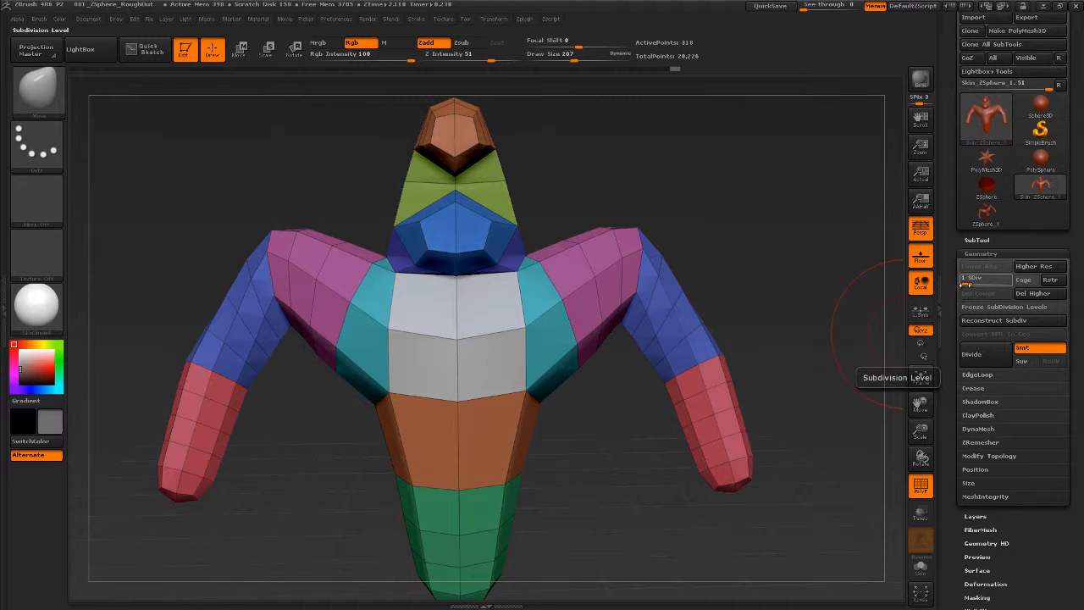
pyautogui.hotkey('ctrl', 'd')
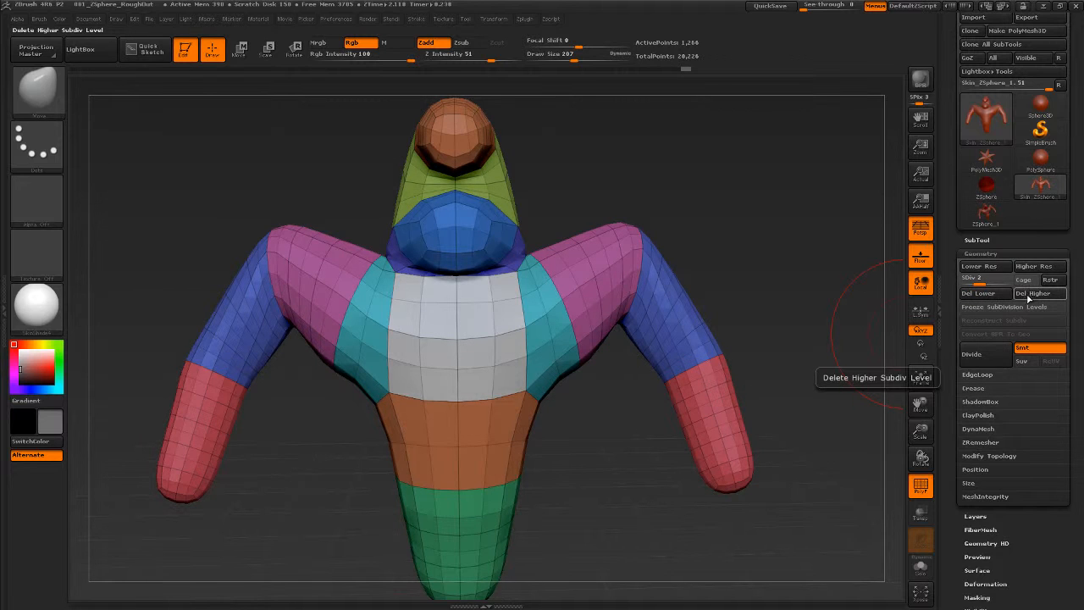
pyautogui.click(1031, 297)
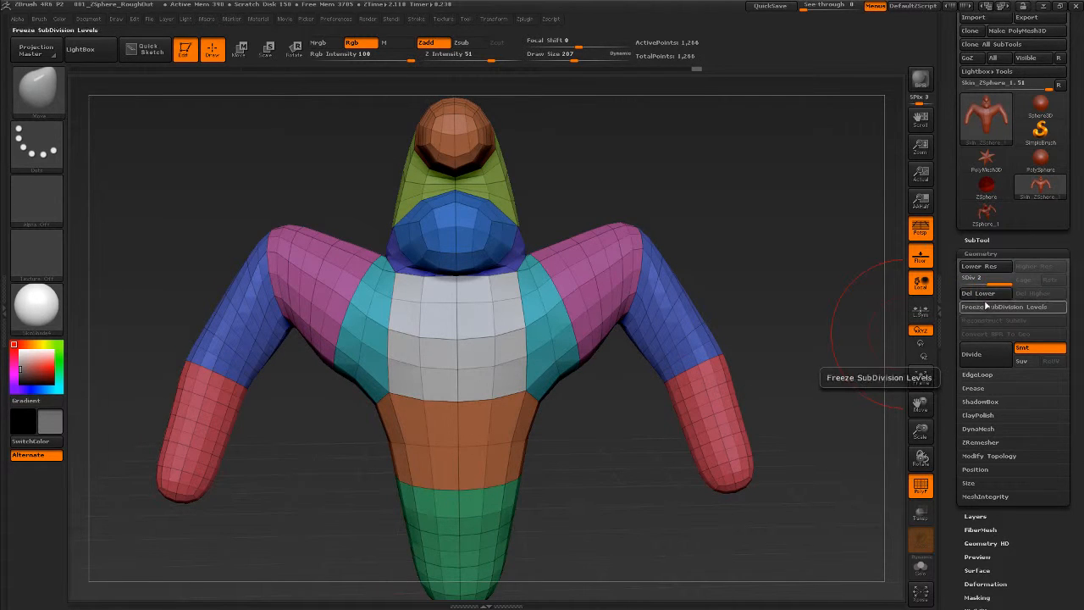
# Lower the mesh to subdivision level 1 and delete the remaining higher level.
pyautogui.moveTo(999, 285); pyautogui.dragTo(972, 285)
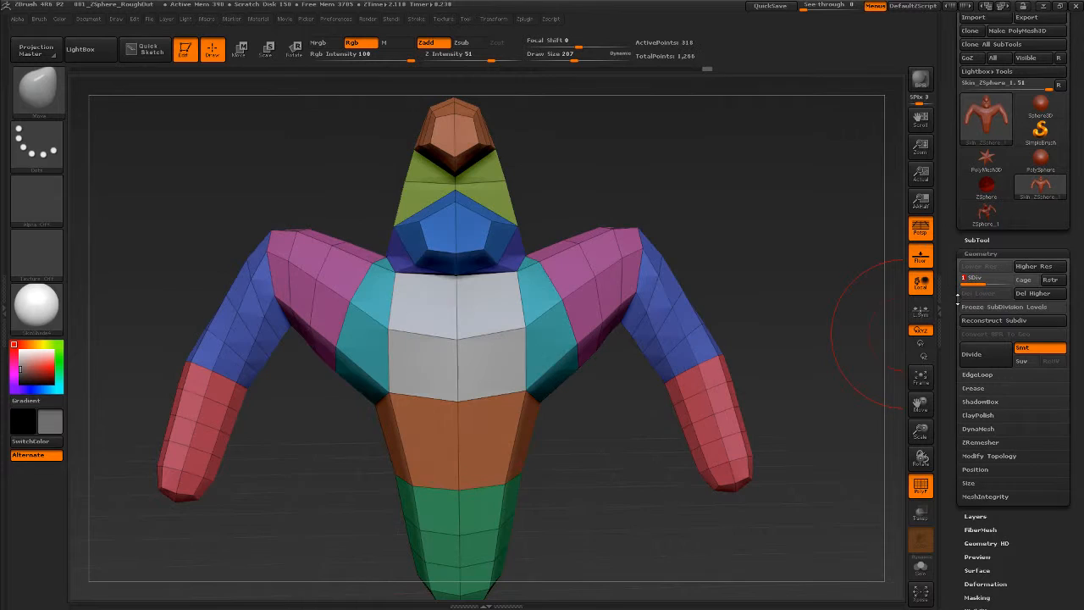
pyautogui.click(1032, 295)
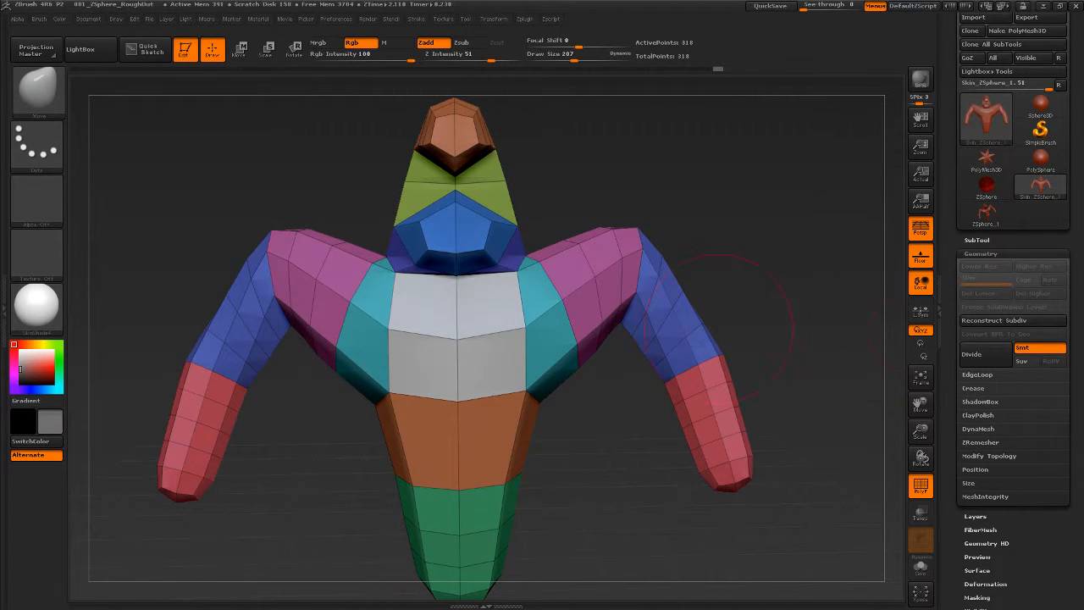
pyautogui.moveTo(815, 329); pyautogui.dragTo(810, 380)
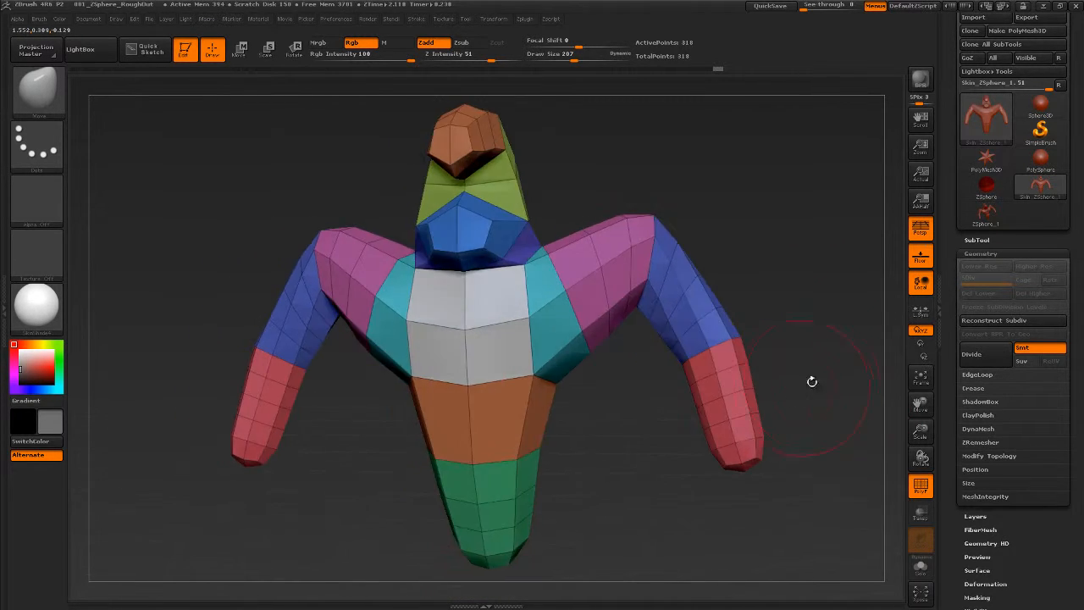
# Turn off the Smt subdivision smoothing and divide the base mesh three times, up to level 4.
pyautogui.click(1032, 352)
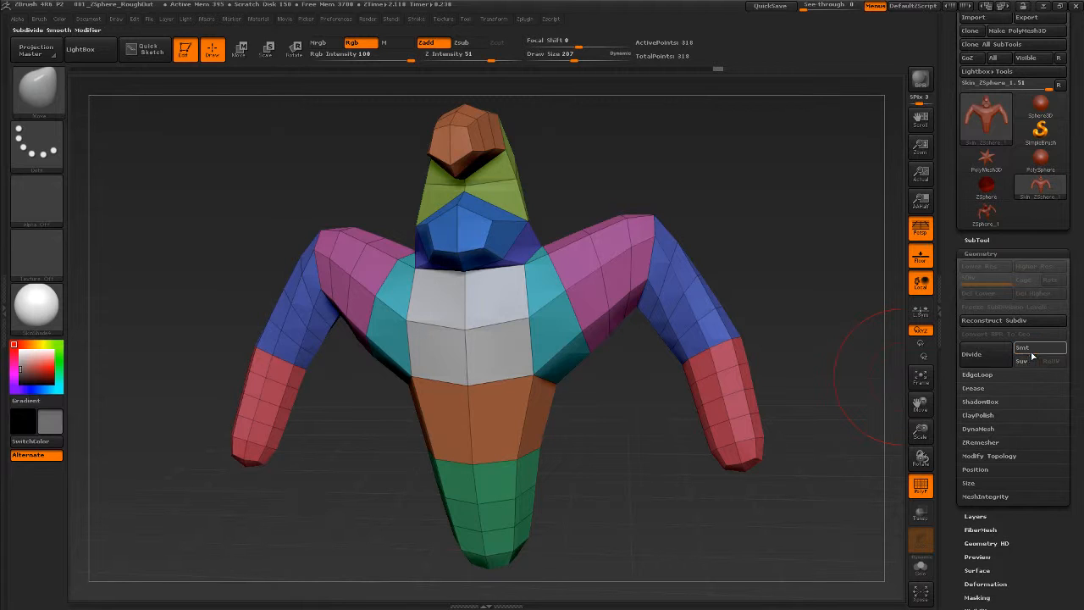
pyautogui.click(983, 362)
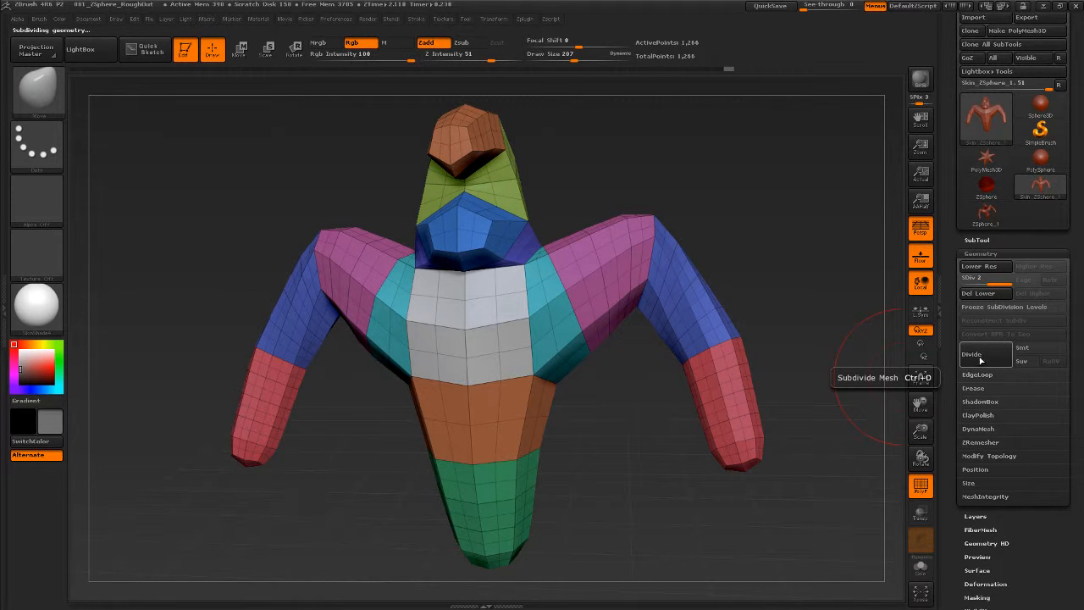
pyautogui.click(982, 362)
pyautogui.moveTo(814, 472); pyautogui.dragTo(863, 427)
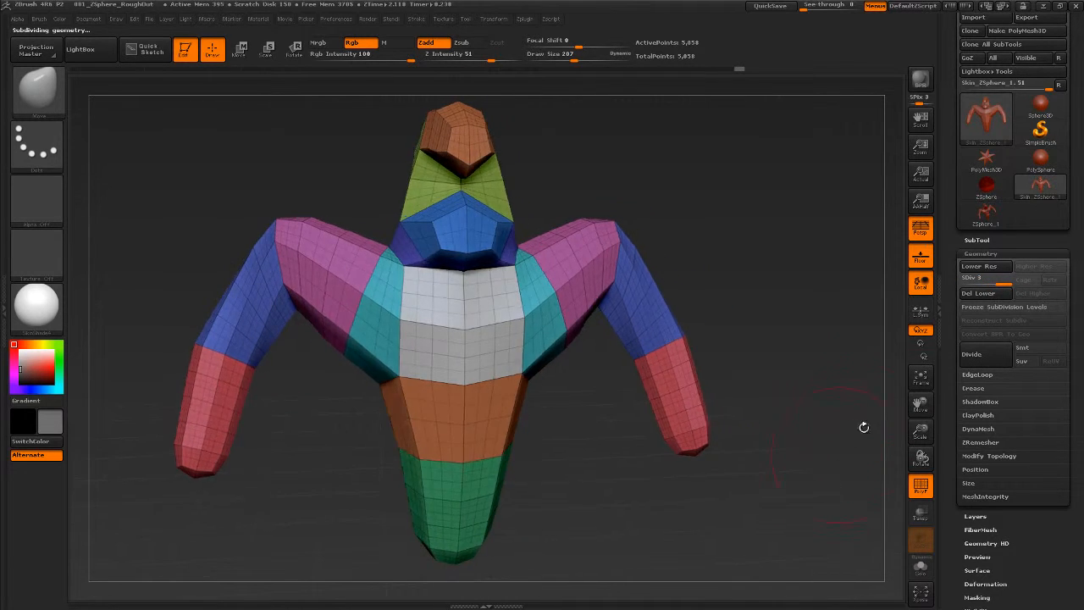
pyautogui.moveTo(806, 393); pyautogui.dragTo(855, 377)
pyautogui.click(976, 359)
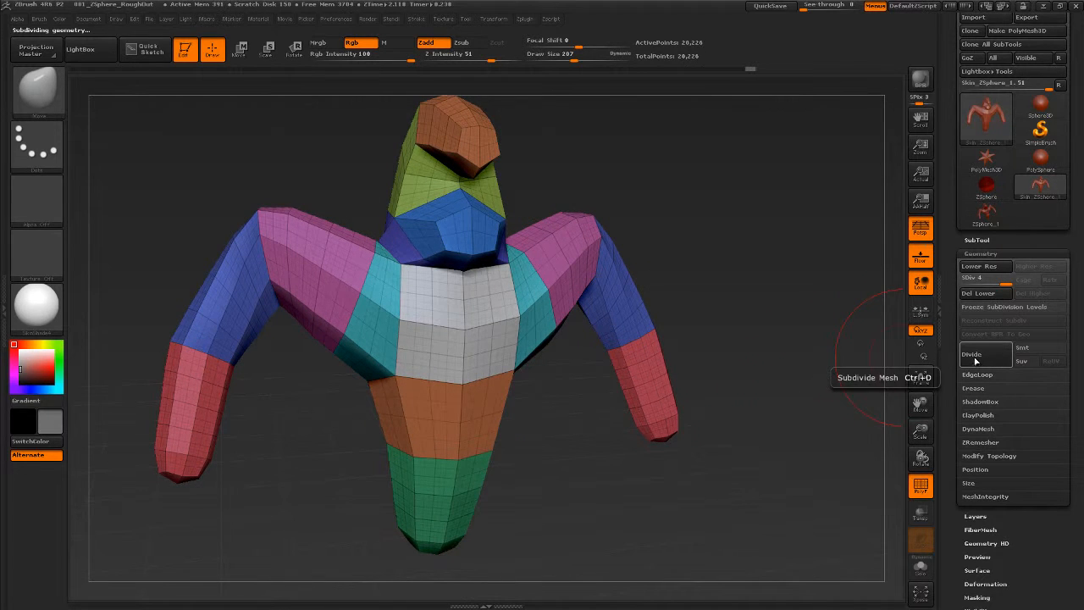
pyautogui.moveTo(767, 468); pyautogui.dragTo(769, 463)
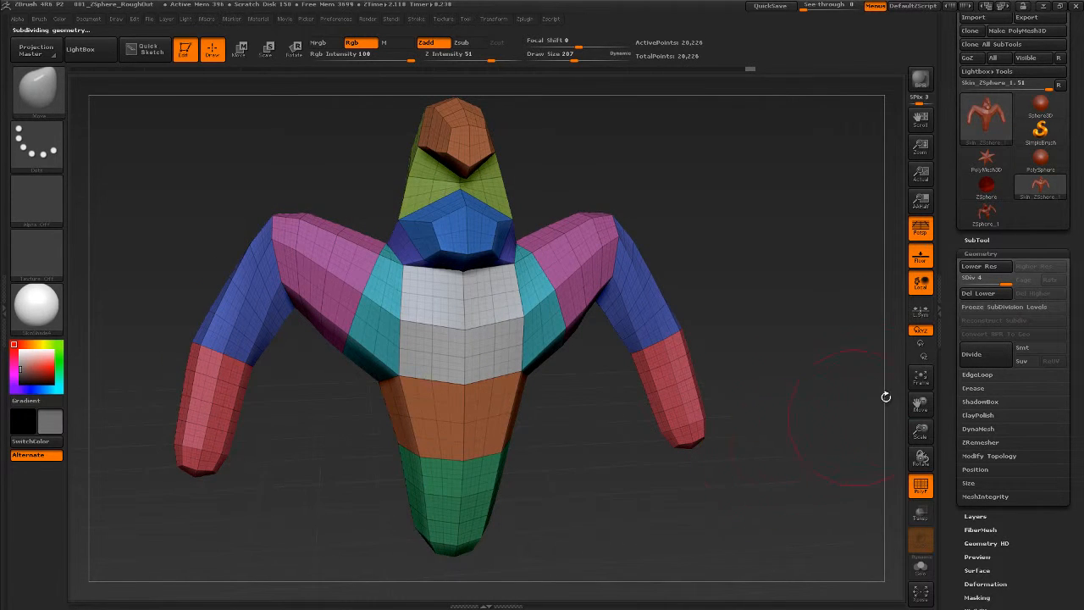
# Inspect the unsmoothed mesh without the polyframe, show the polyframe again and divide the mesh to level 5.
pyautogui.click(920, 485)
pyautogui.moveTo(757, 416)
pyautogui.mouseDown()
pyautogui.moveTo(791, 407)
pyautogui.moveTo(800, 421)
pyautogui.moveTo(803, 384)
pyautogui.mouseUp()
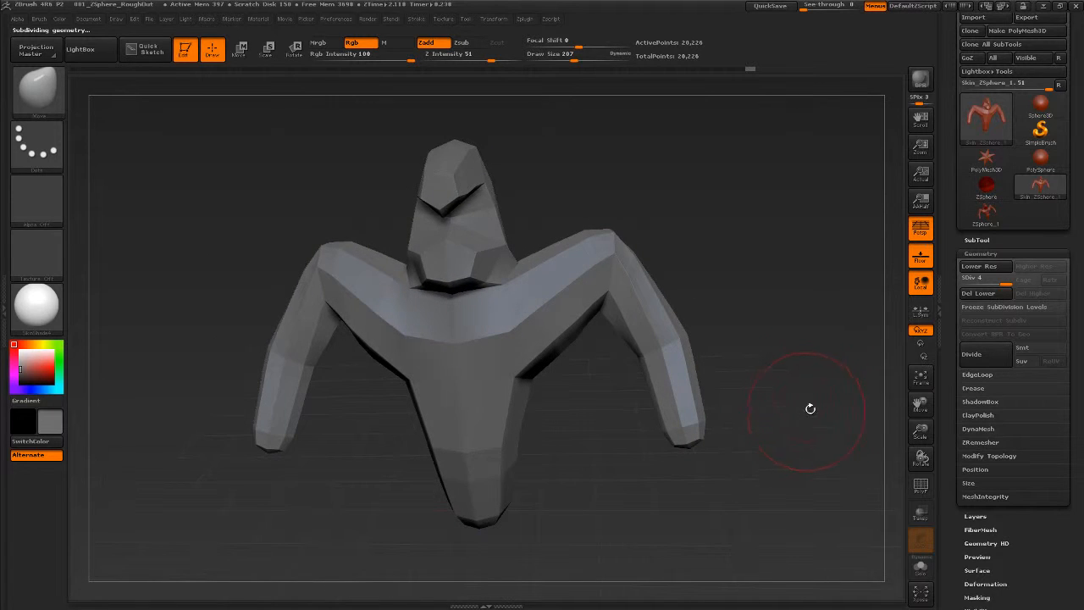
pyautogui.click(920, 483)
pyautogui.hotkey('ctrl', 'd')
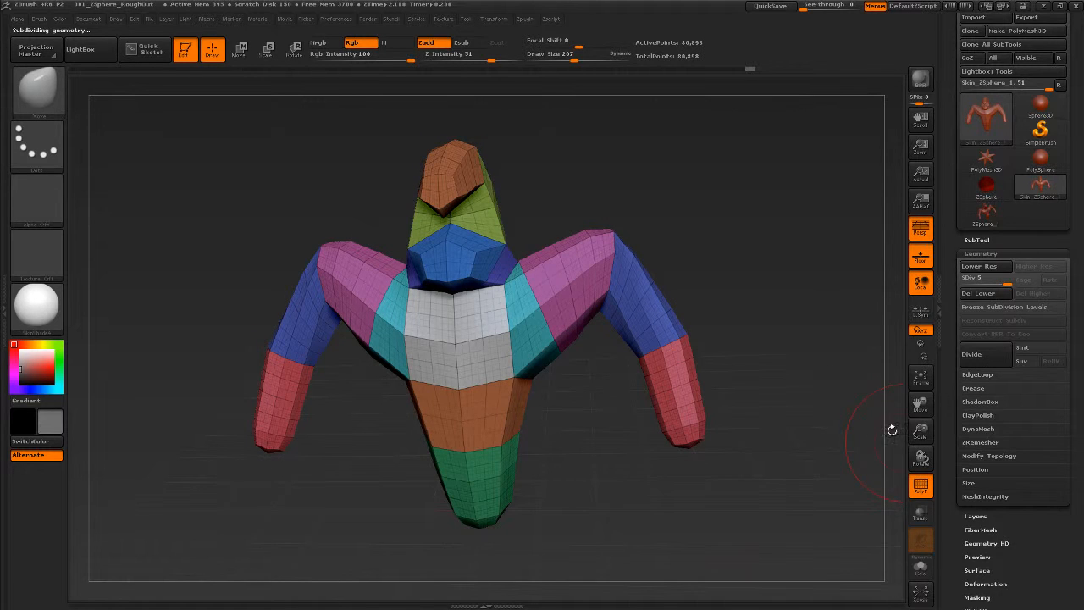
# Hide the polyframe and examine the faceted surface of the level 5 mesh.
pyautogui.moveTo(818, 493); pyautogui.dragTo(574, 345)
pyautogui.click(920, 482)
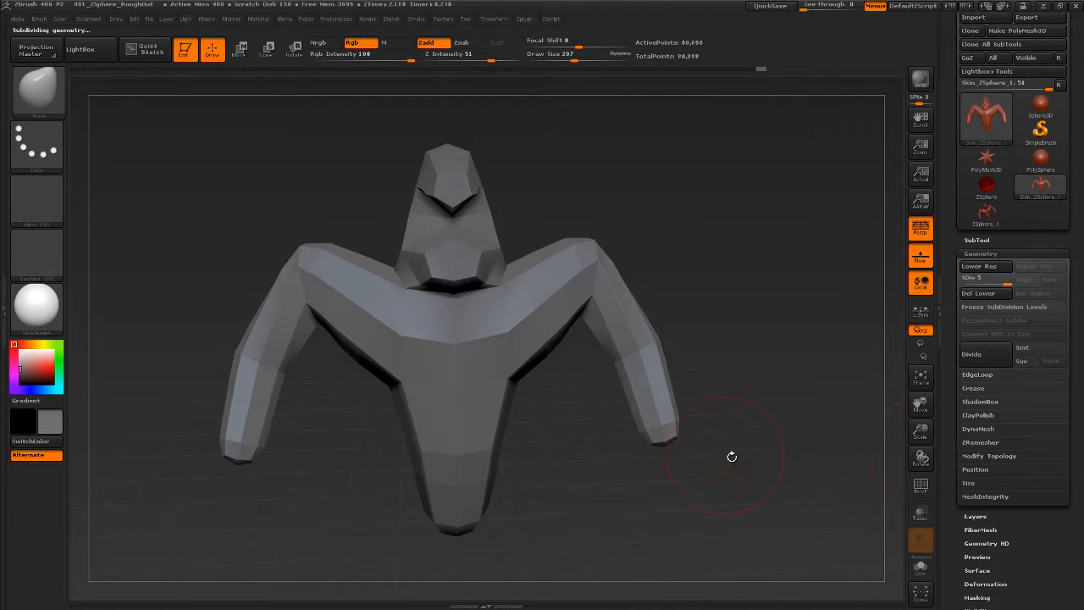
pyautogui.moveTo(730, 452); pyautogui.dragTo(615, 474)
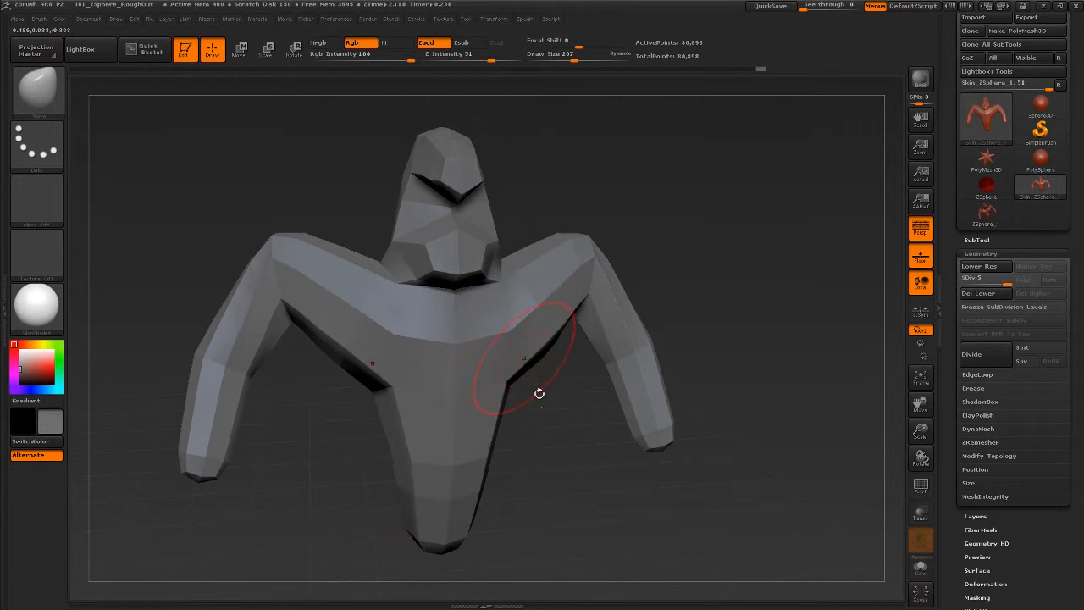
# Try smoothing the hard edges of the torso and arms with the Smooth brush, and undo the smoothing.
pyautogui.moveTo(540, 393); pyautogui.dragTo(551, 416)
pyautogui.moveTo(520, 331)
pyautogui.keyDown('shift'); pyautogui.mouseDown()
pyautogui.moveTo(578, 280)
pyautogui.moveTo(648, 327)
pyautogui.moveTo(665, 383)
pyautogui.mouseUp(); pyautogui.keyUp('shift')
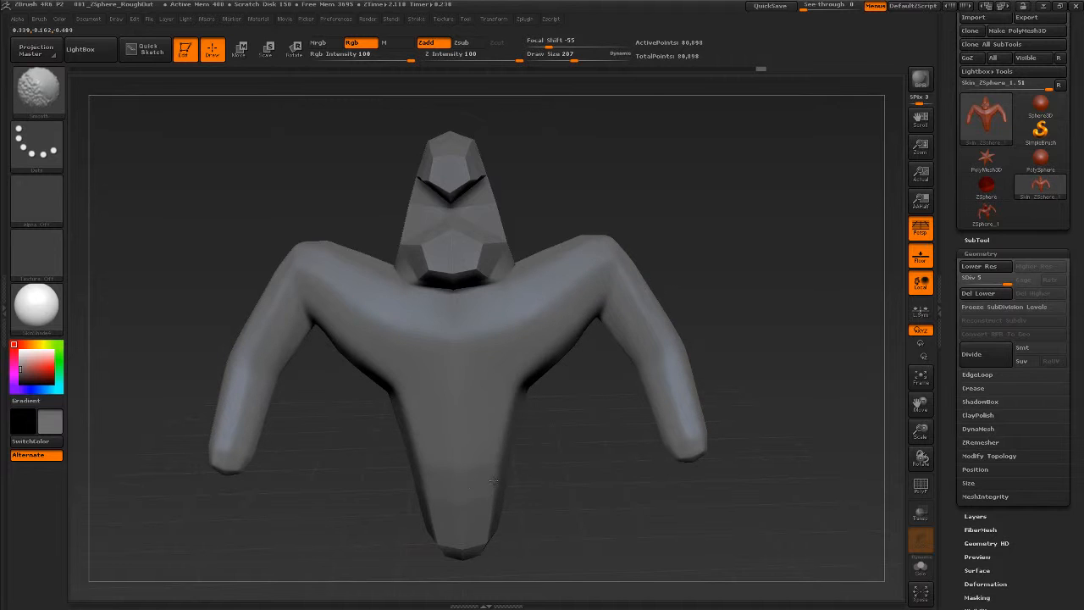
pyautogui.hotkey('ctrl', 'z')
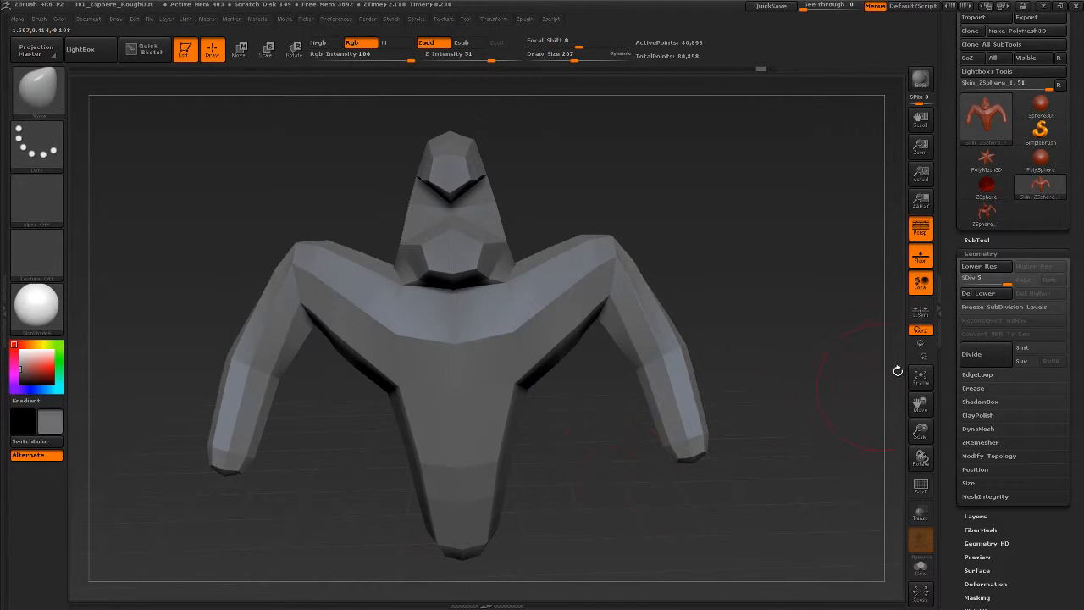
# Return the mesh to subdivision level 1 and show the polyframe again.
pyautogui.moveTo(1005, 280); pyautogui.dragTo(953, 281)
pyautogui.click(920, 484)
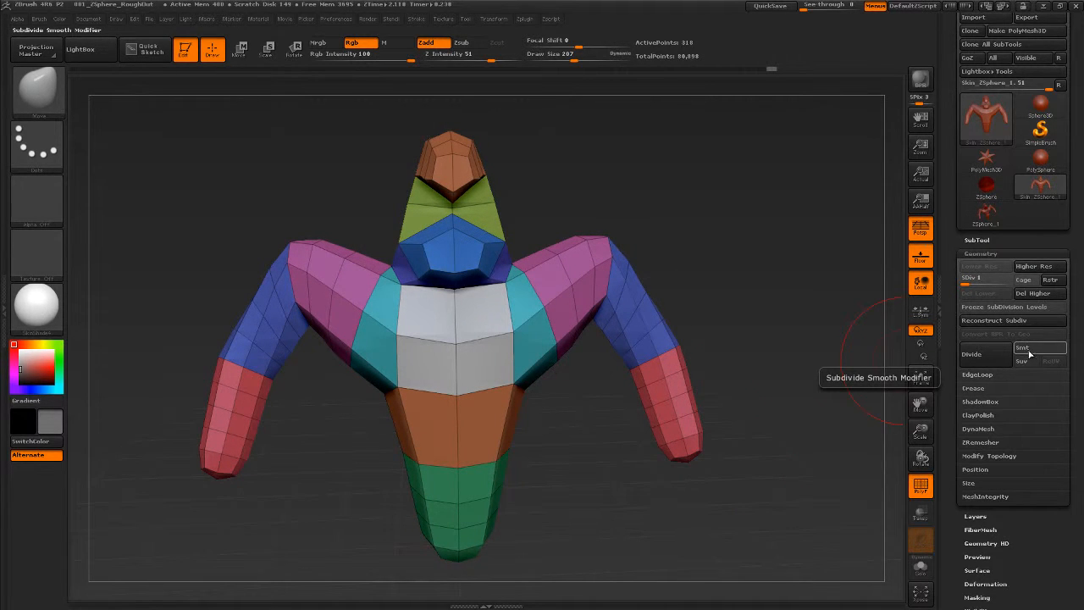
# Enable smoothing for subdivision, step the undo history back to before the unsmoothed divisions, and set the mesh to subdivision level 4.
pyautogui.click(1033, 351)
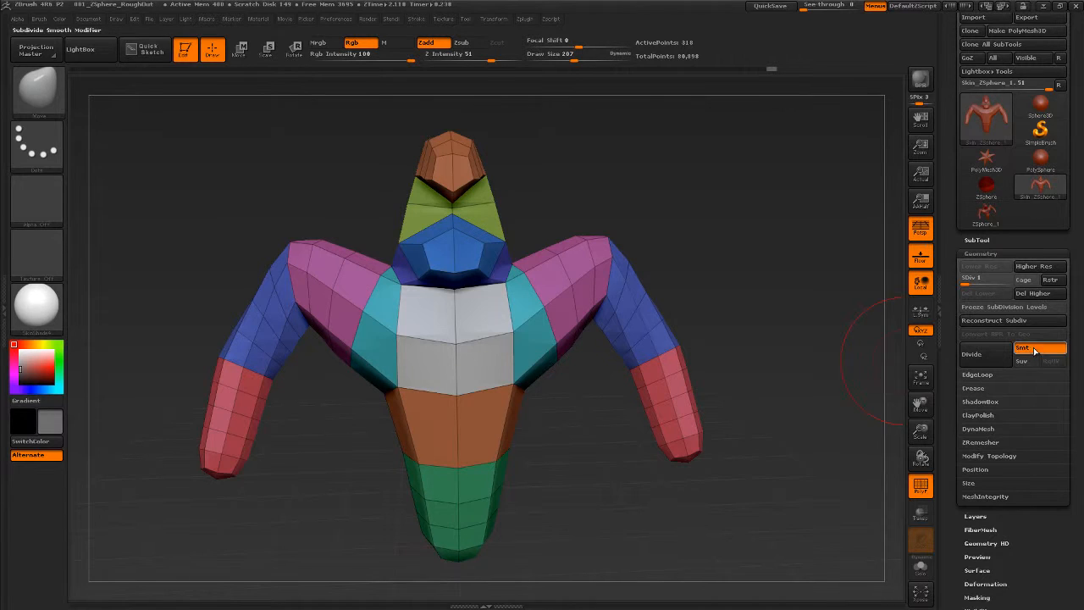
pyautogui.moveTo(771, 76); pyautogui.dragTo(675, 78)
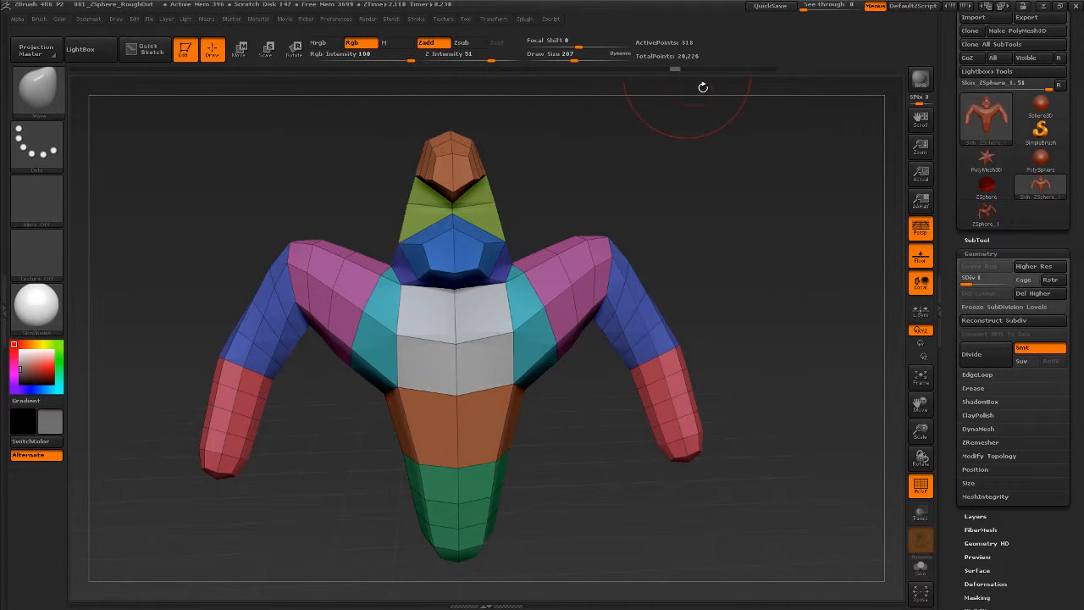
pyautogui.moveTo(972, 279); pyautogui.dragTo(1010, 278)
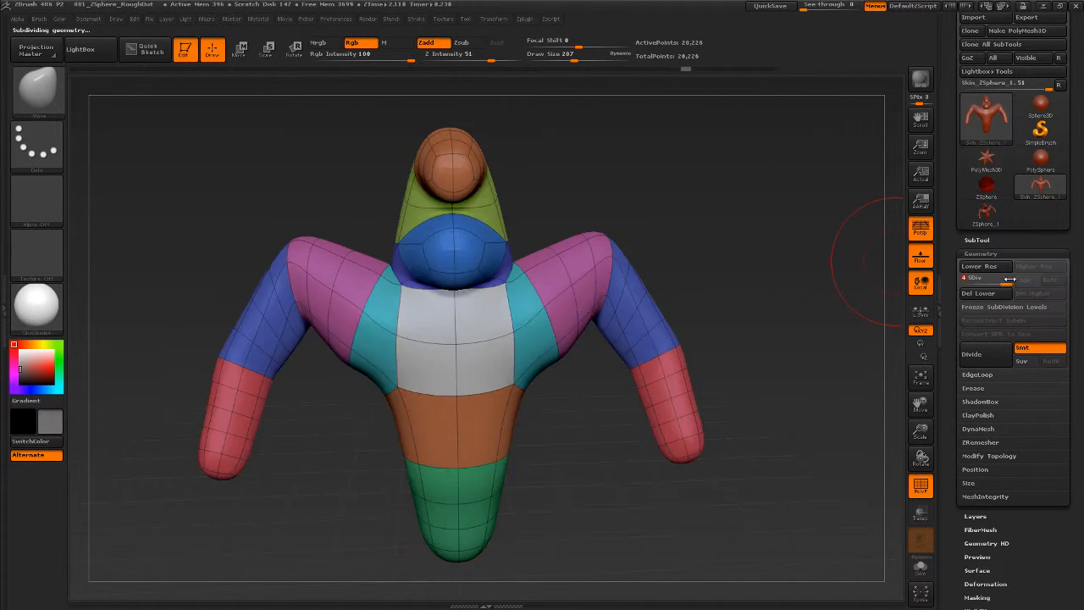
# Inspect the smoothed level 4 mesh at an angle and hide its polyframe.
pyautogui.moveTo(801, 378); pyautogui.dragTo(805, 356)
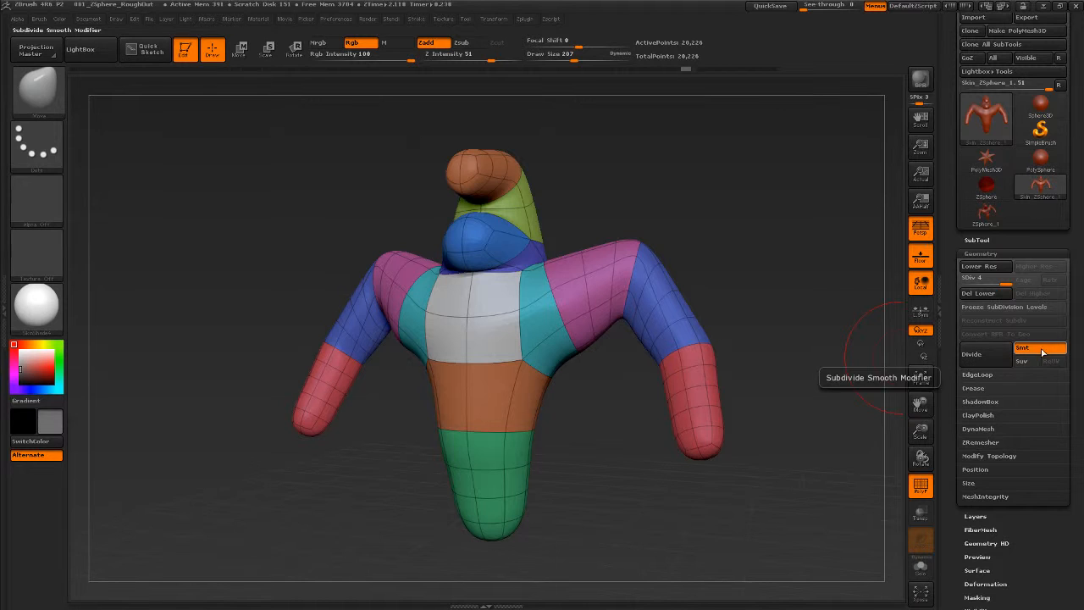
pyautogui.moveTo(779, 387); pyautogui.dragTo(791, 387)
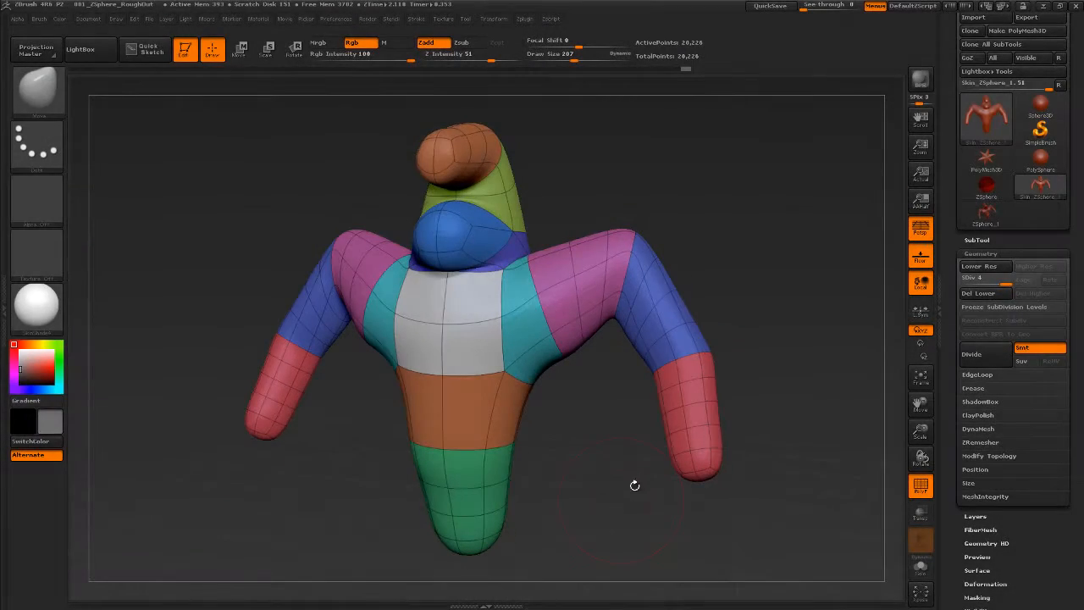
pyautogui.click(920, 484)
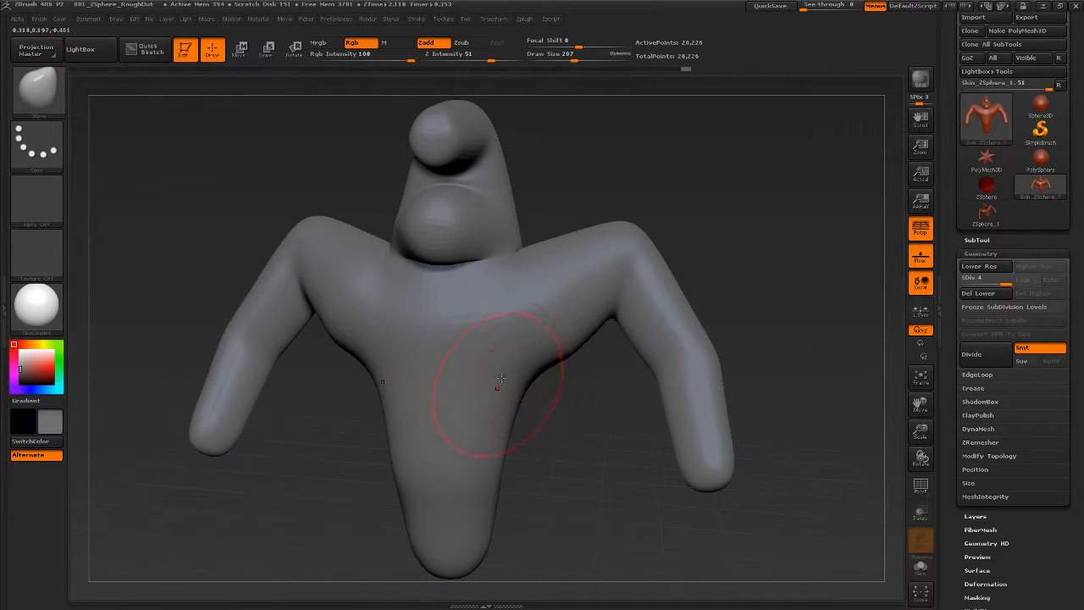
# Switch to the Standard brush and reduce its draw size to 33.
pyautogui.press('s')
pyautogui.moveTo(510, 359); pyautogui.dragTo(501, 360)
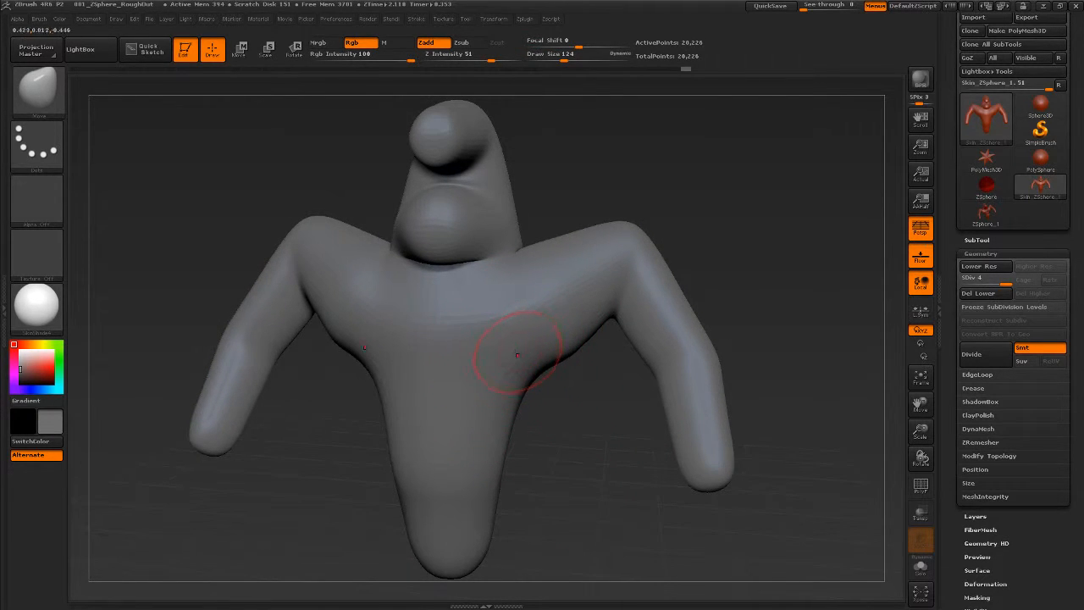
pyautogui.press('b')
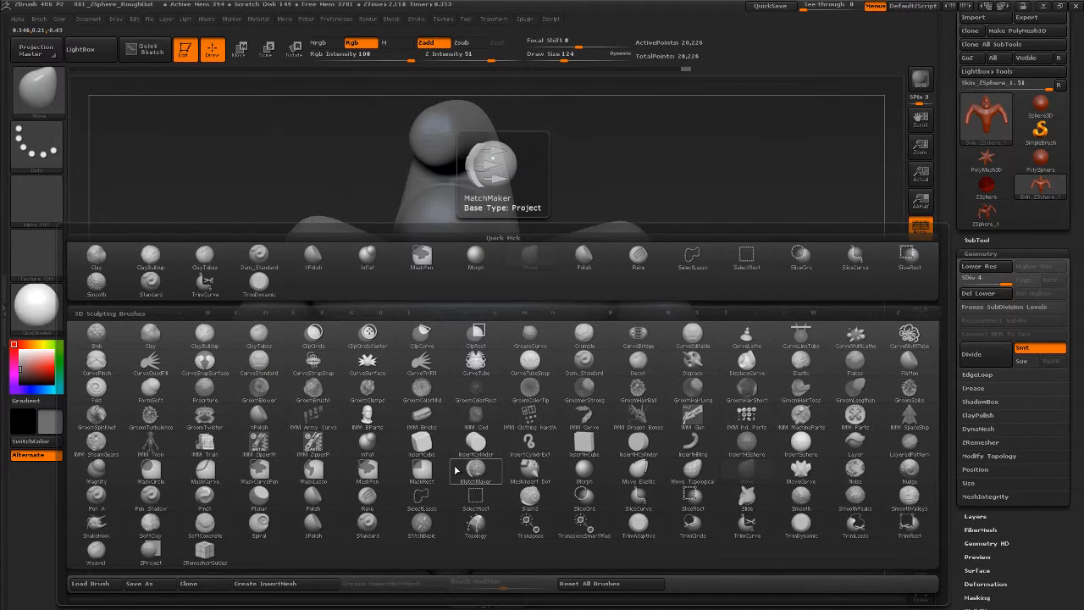
pyautogui.press('s')
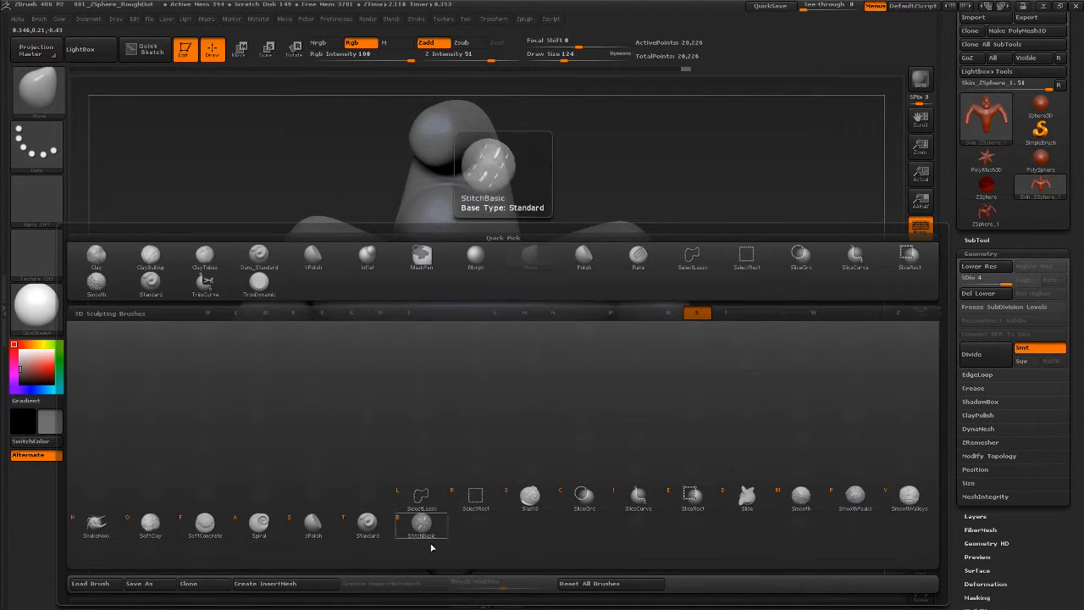
pyautogui.click(376, 525)
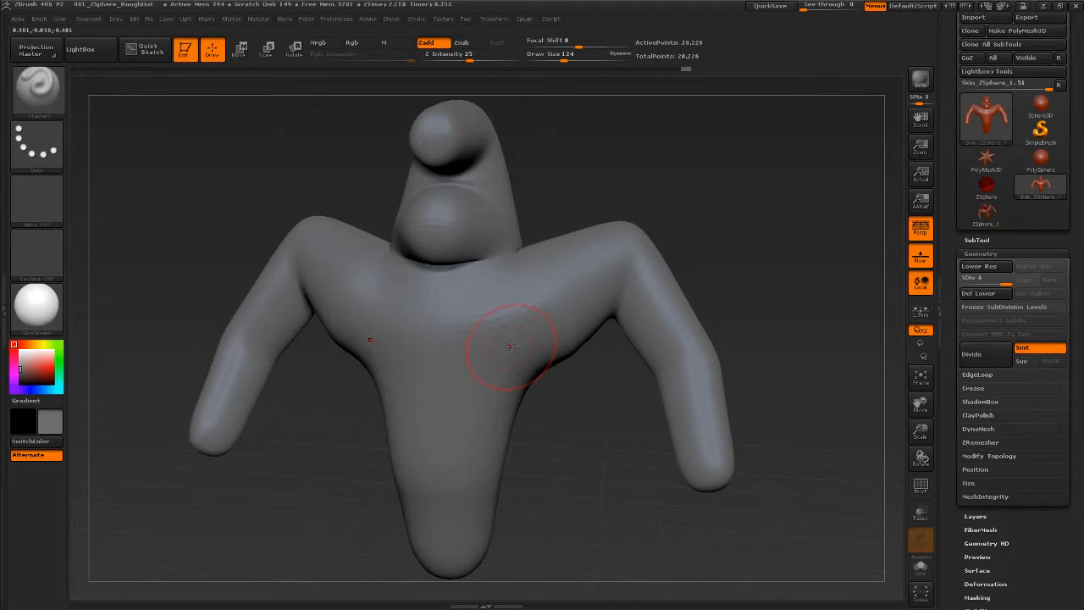
pyautogui.press('s')
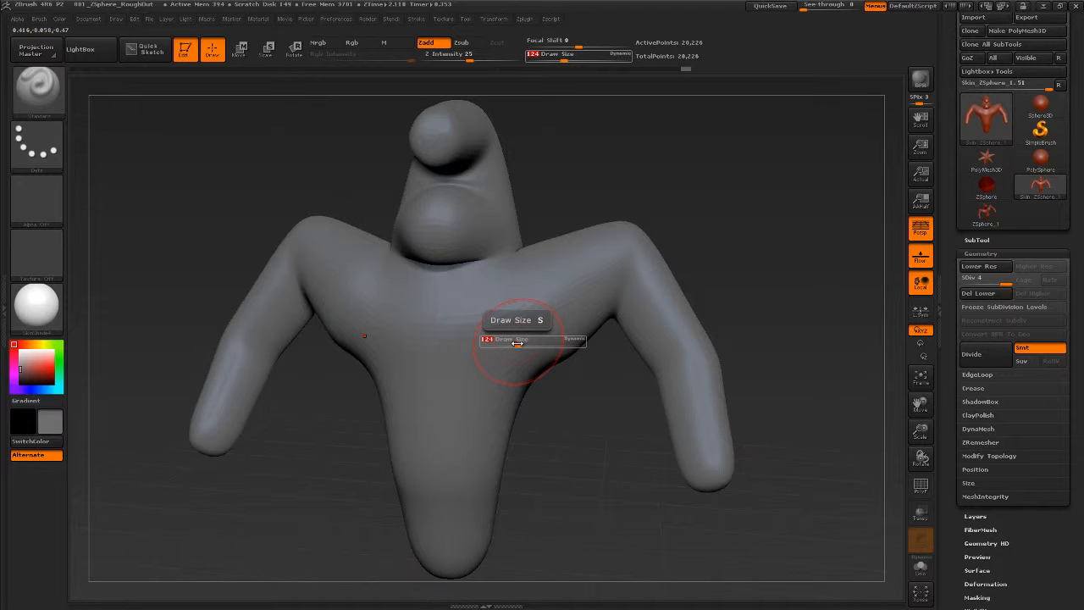
pyautogui.moveTo(516, 343); pyautogui.dragTo(509, 346)
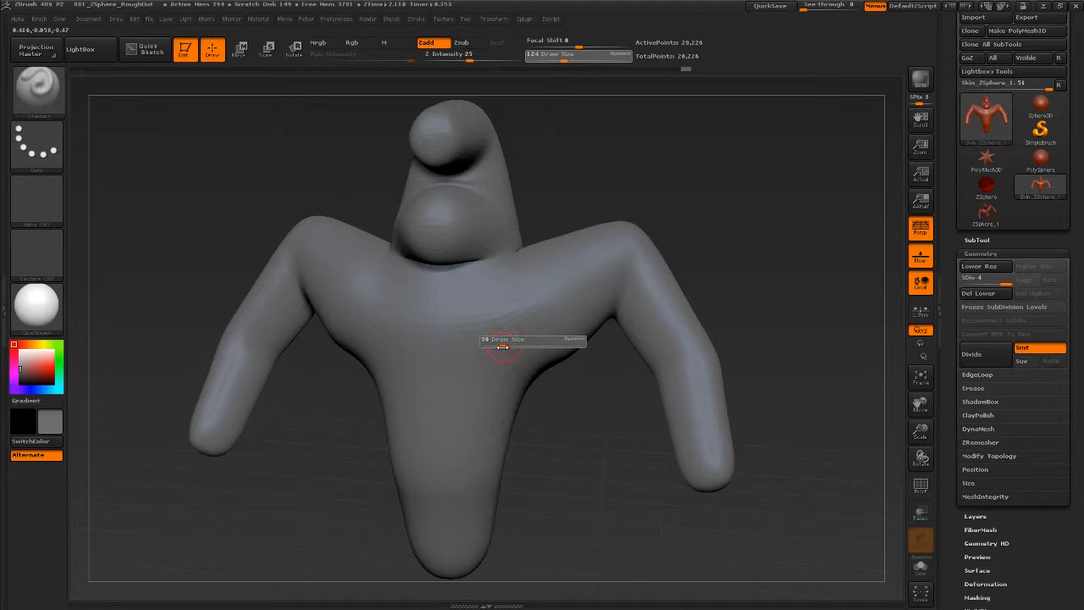
# Try sculpting a ridge from the chest to the shoulder on the level 4 mesh at draw size 62, and undo it.
pyautogui.moveTo(532, 412)
pyautogui.keyDown('alt'); pyautogui.mouseDown()
pyautogui.moveTo(531, 385)
pyautogui.moveTo(486, 335)
pyautogui.moveTo(641, 266)
pyautogui.moveTo(691, 373)
pyautogui.mouseUp(); pyautogui.keyUp('alt')
pyautogui.hotkey('ctrl', 'z')
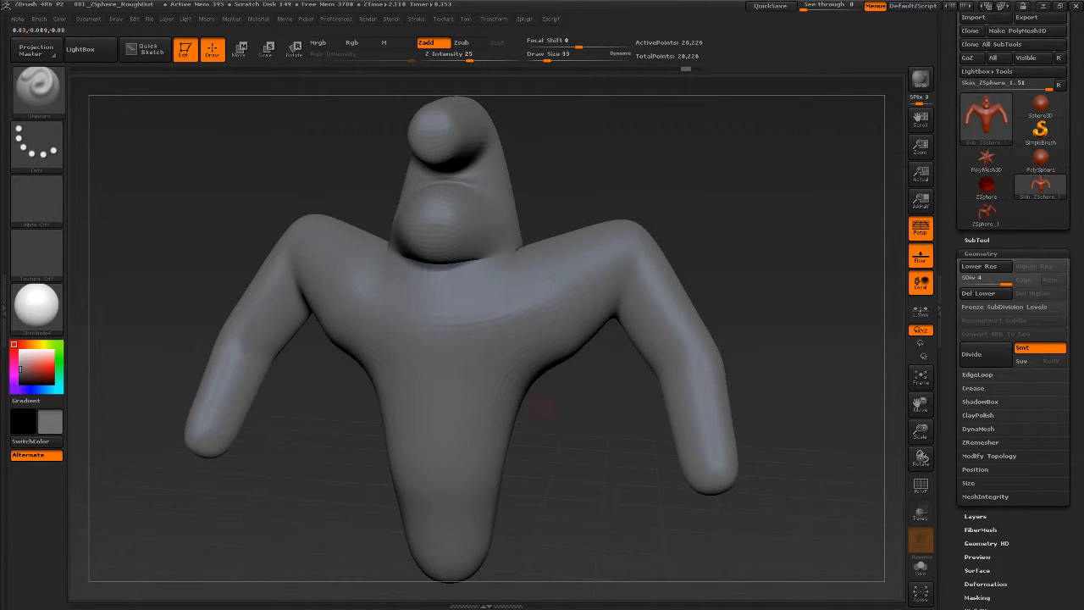
pyautogui.press('s')
pyautogui.moveTo(477, 359)
pyautogui.mouseDown()
pyautogui.moveTo(488, 360)
pyautogui.moveTo(526, 298)
pyautogui.moveTo(634, 269)
pyautogui.mouseUp()
pyautogui.moveTo(672, 475)
pyautogui.mouseDown()
pyautogui.moveTo(542, 457)
pyautogui.moveTo(566, 445)
pyautogui.mouseUp()
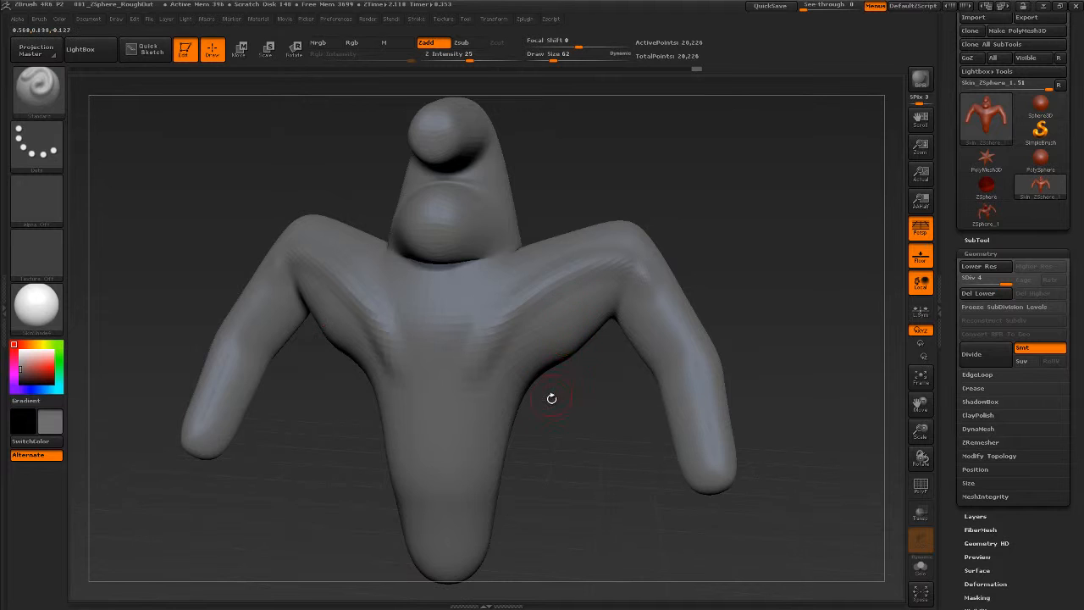
pyautogui.moveTo(561, 399); pyautogui.dragTo(500, 409)
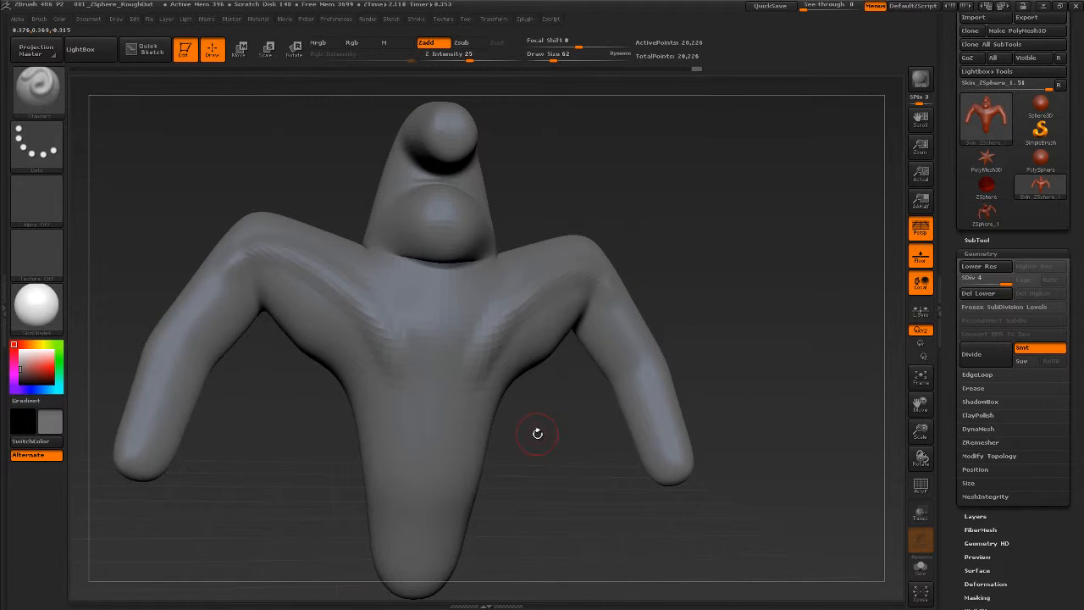
pyautogui.moveTo(541, 456); pyautogui.dragTo(547, 460)
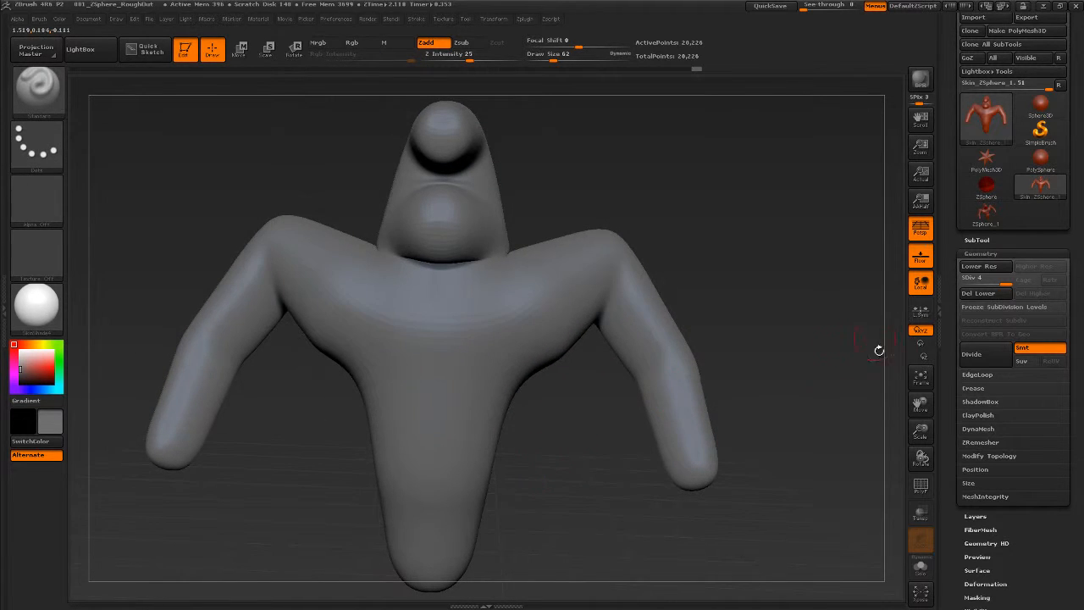
pyautogui.moveTo(808, 395); pyautogui.dragTo(818, 387)
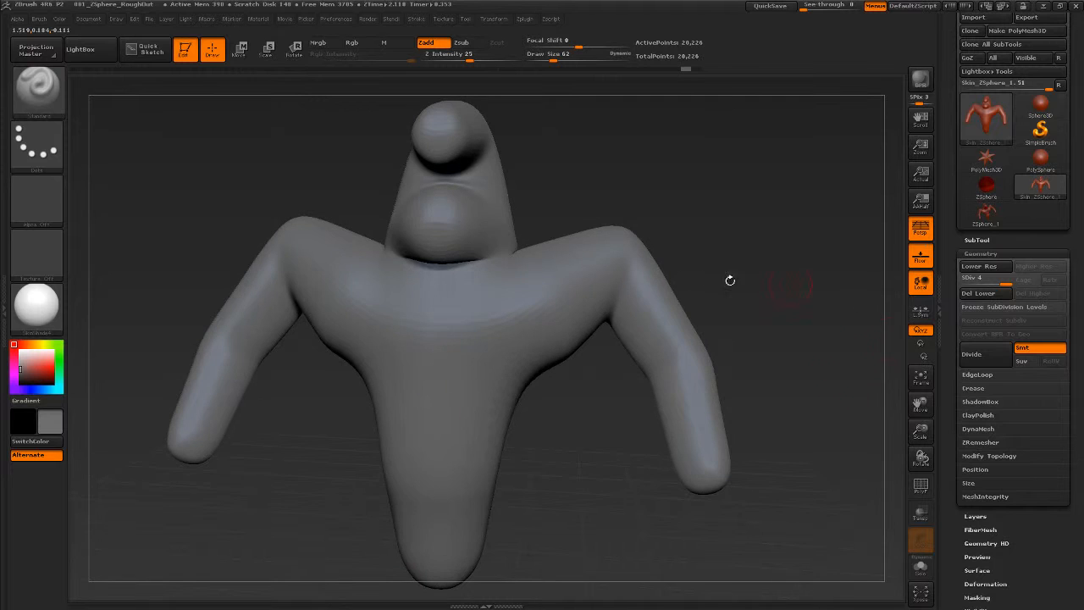
# Divide the smoothed mesh twice more to reach subdivision level 6.
pyautogui.click(989, 356)
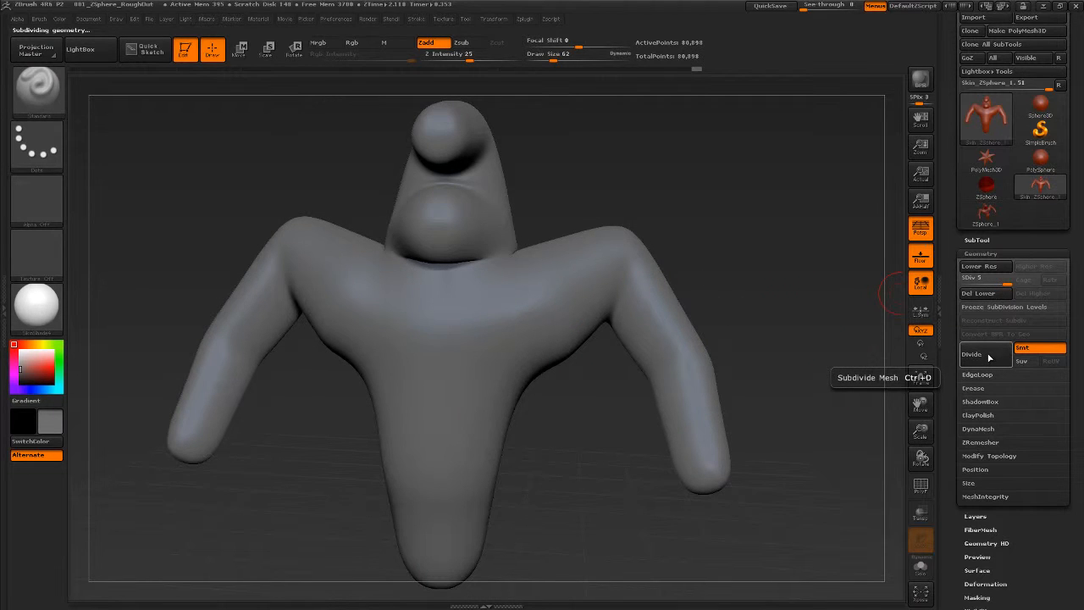
pyautogui.click(989, 356)
pyautogui.moveTo(570, 407); pyautogui.dragTo(528, 322)
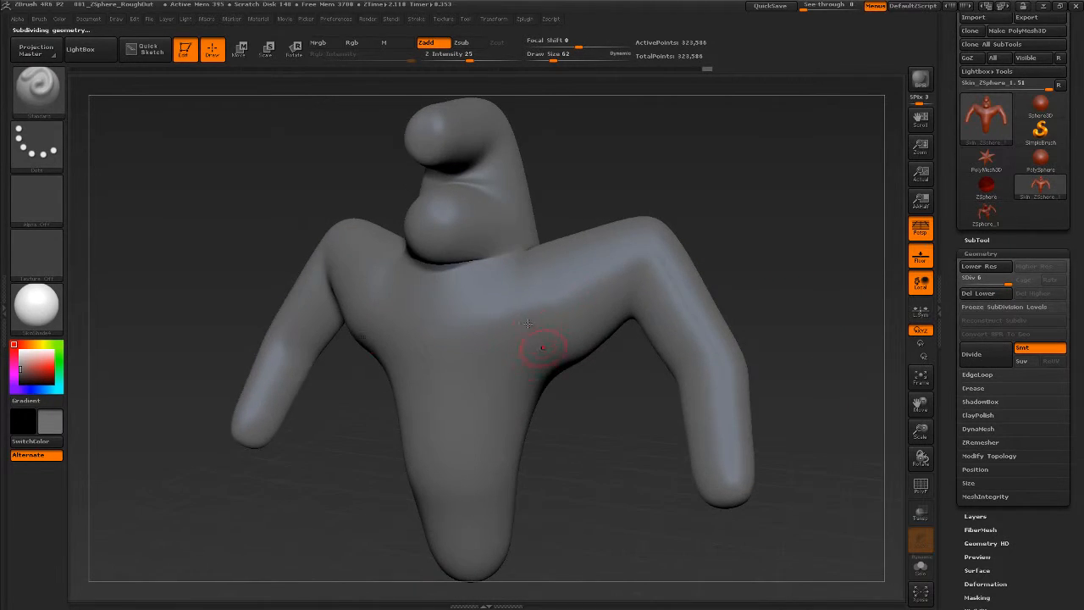
# Set the draw size to 49 and sculpt curling ridges across the chest and up to the shoulders with the Standard brush.
pyautogui.press('s')
pyautogui.press('s')
pyautogui.click(496, 369)
pyautogui.moveTo(504, 388)
pyautogui.mouseDown()
pyautogui.moveTo(462, 356)
pyautogui.moveTo(508, 318)
pyautogui.moveTo(675, 266)
pyautogui.moveTo(657, 281)
pyautogui.mouseUp()
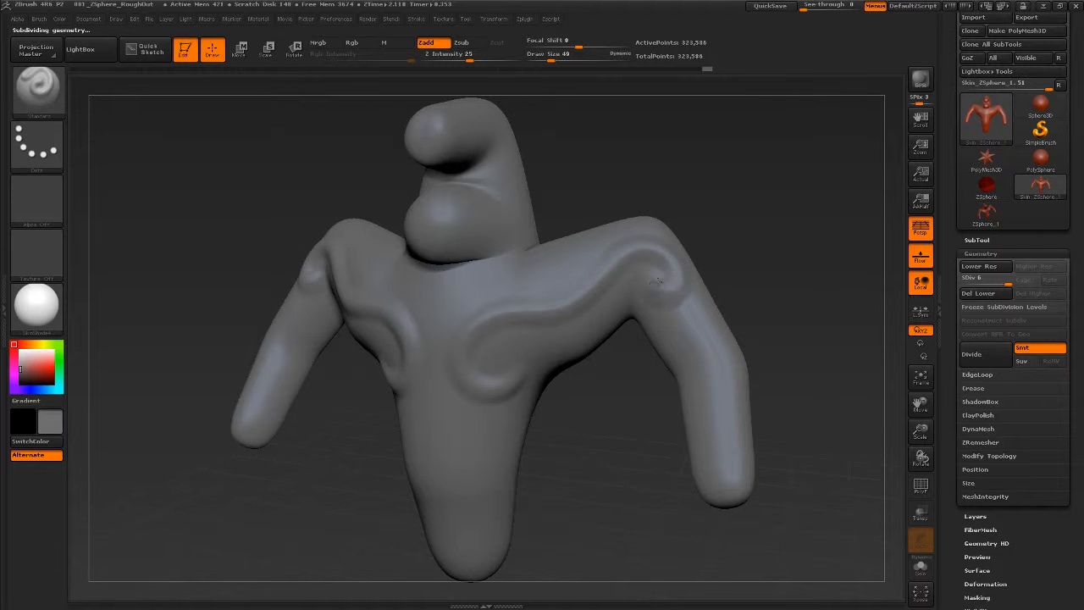
pyautogui.moveTo(744, 302)
pyautogui.mouseDown()
pyautogui.moveTo(583, 368)
pyautogui.moveTo(564, 414)
pyautogui.moveTo(511, 365)
pyautogui.moveTo(487, 371)
pyautogui.moveTo(484, 337)
pyautogui.moveTo(530, 336)
pyautogui.moveTo(629, 273)
pyautogui.mouseUp()
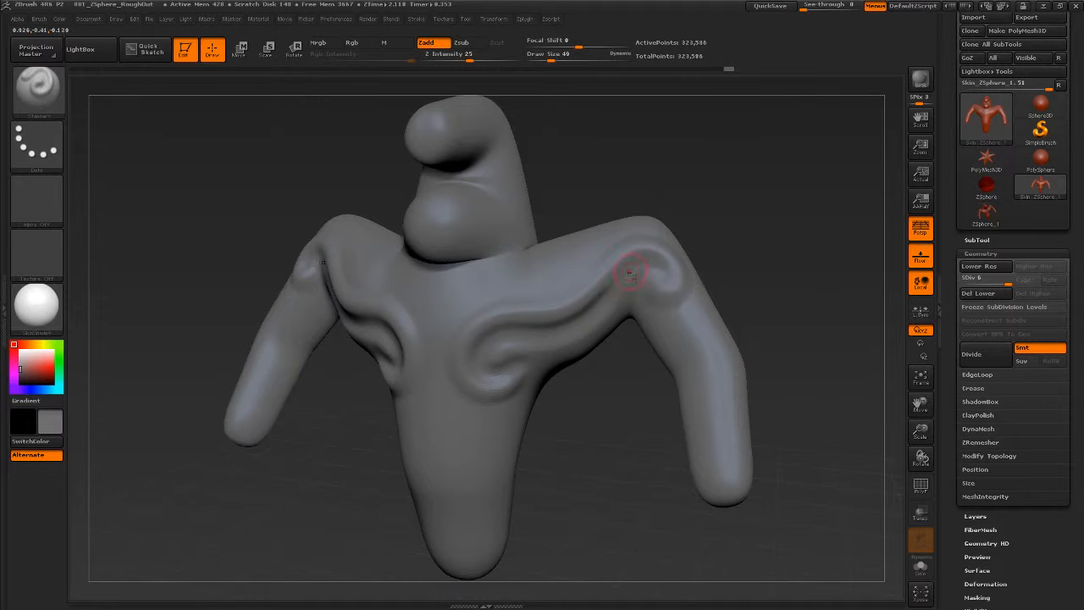
pyautogui.moveTo(575, 408)
pyautogui.mouseDown()
pyautogui.moveTo(527, 391)
pyautogui.moveTo(476, 398)
pyautogui.moveTo(449, 331)
pyautogui.moveTo(501, 294)
pyautogui.mouseUp()
pyautogui.moveTo(604, 399); pyautogui.dragTo(458, 449)
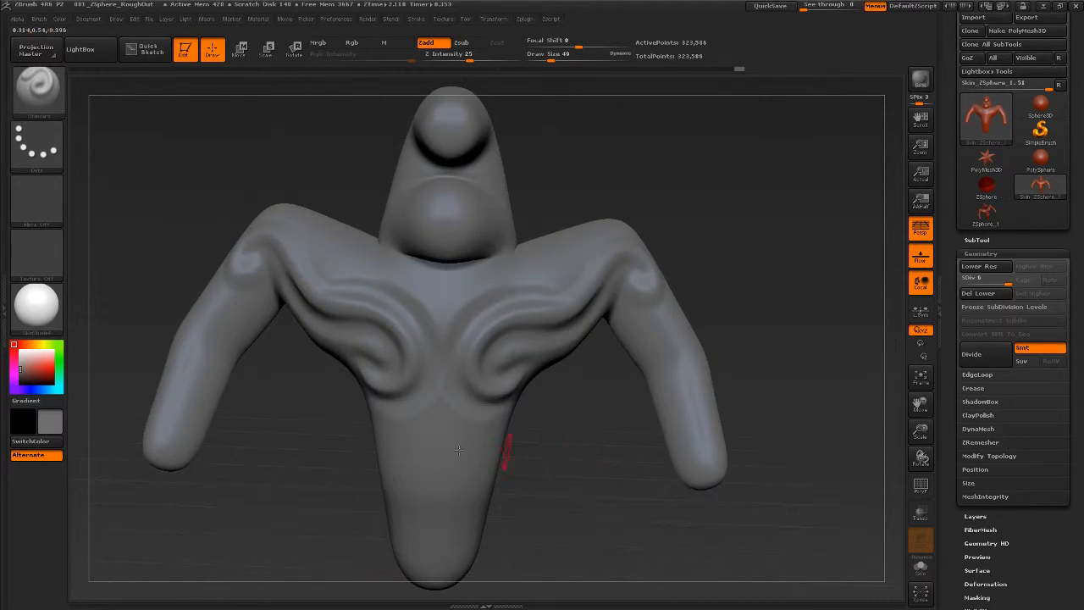
pyautogui.moveTo(560, 452); pyautogui.dragTo(534, 411)
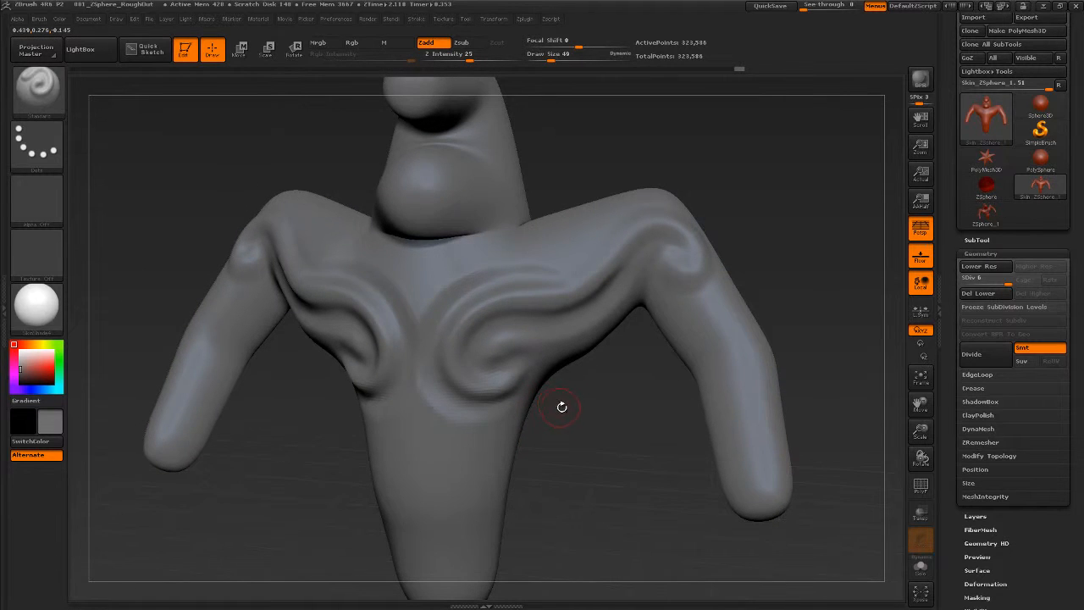
# Divide the mesh to subdivision level 7 and reduce the draw size to 37.
pyautogui.press('ctrl')
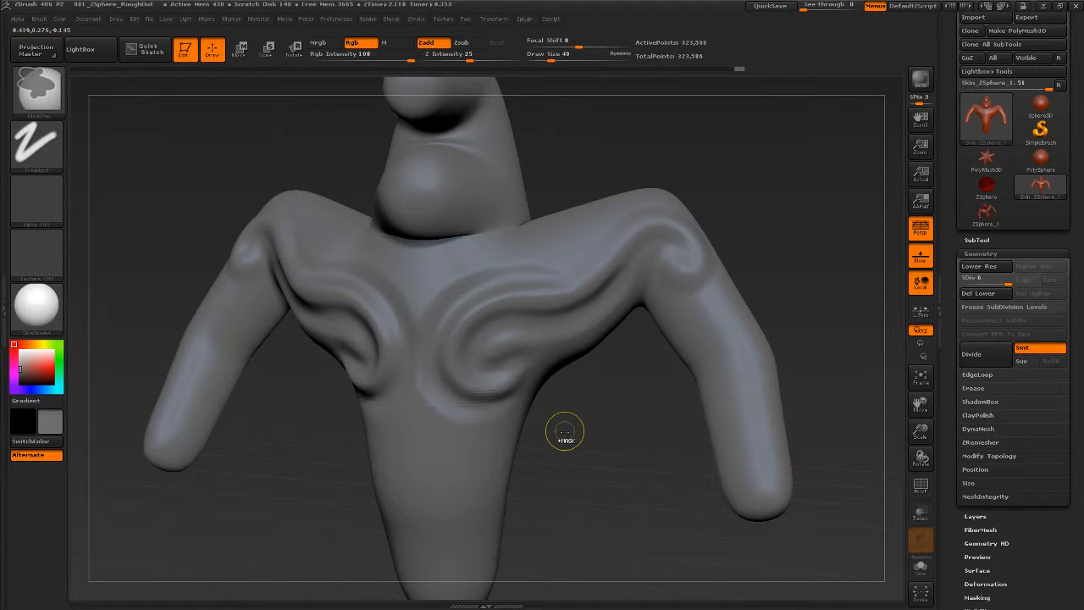
pyautogui.hotkey('ctrl', 'd')
pyautogui.moveTo(545, 430); pyautogui.dragTo(516, 377)
pyautogui.press('s')
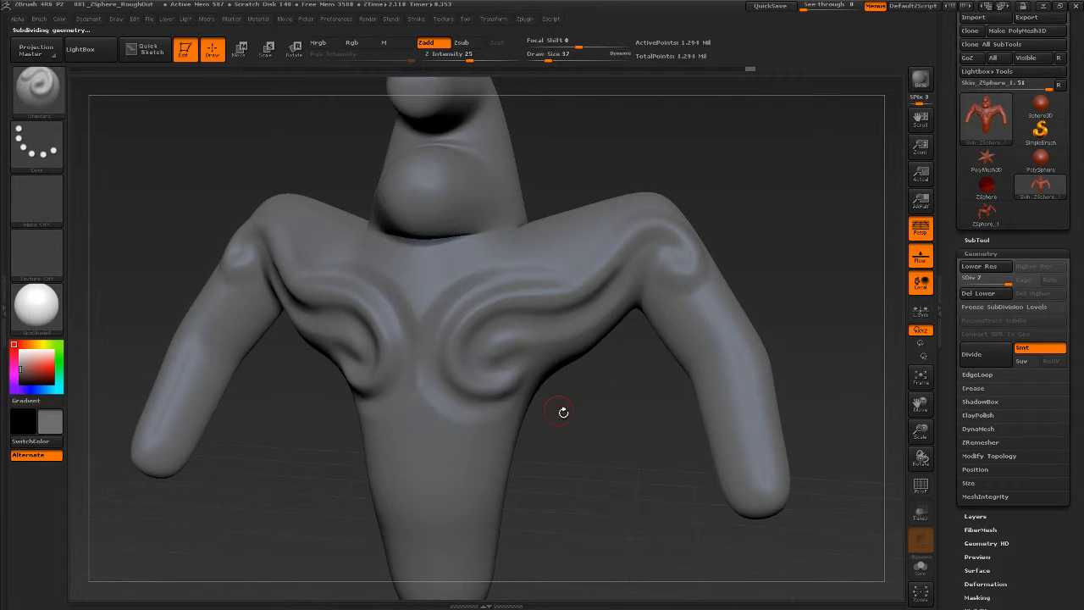
# Refine the chest and shoulder curls and add curved ridges along the upper chest and beneath the curls.
pyautogui.moveTo(564, 411); pyautogui.dragTo(533, 409)
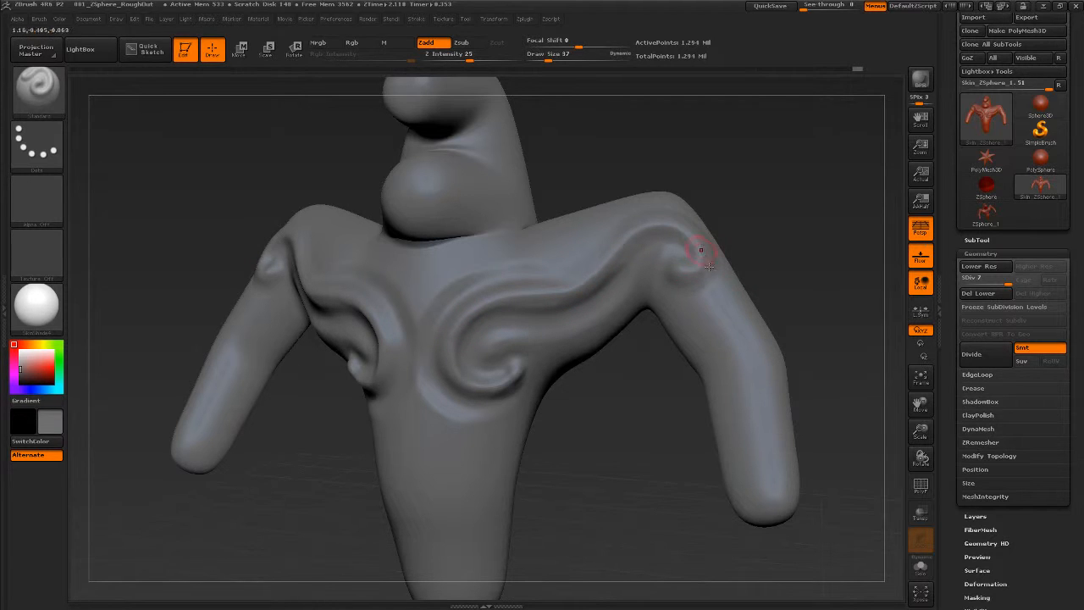
pyautogui.moveTo(776, 255); pyautogui.dragTo(727, 262)
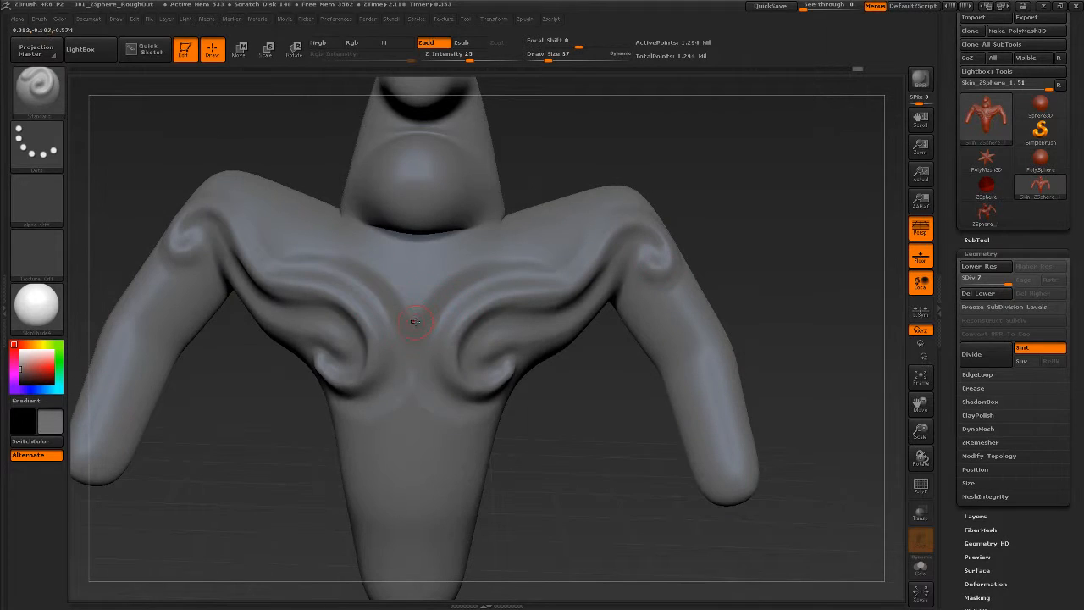
pyautogui.moveTo(457, 270); pyautogui.dragTo(539, 268)
pyautogui.moveTo(535, 423); pyautogui.dragTo(416, 392)
pyautogui.moveTo(566, 421); pyautogui.dragTo(441, 387)
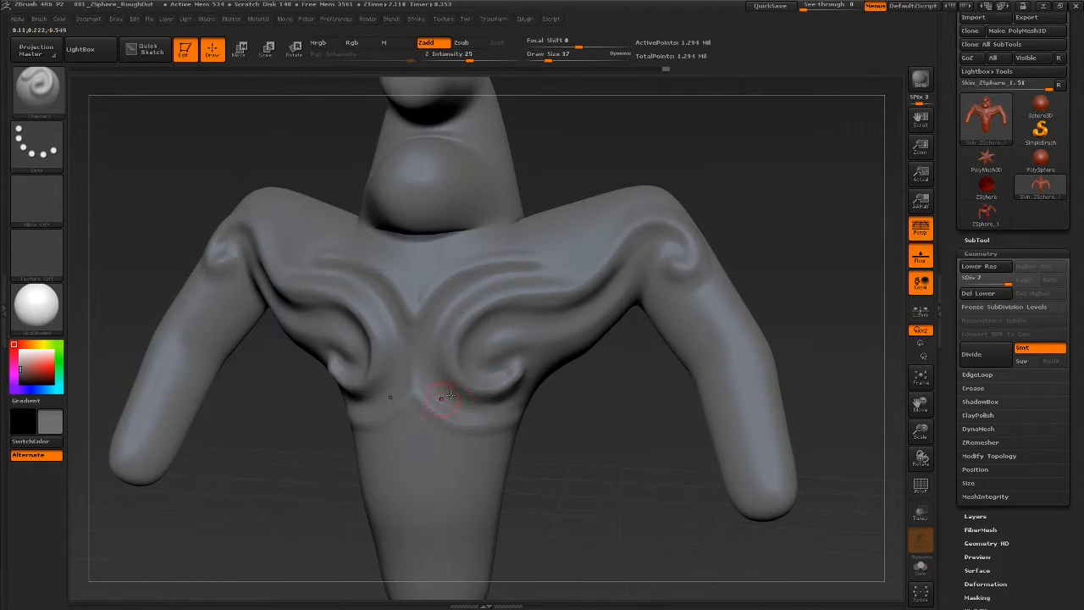
# Set the draw size to 23 and sculpt finer lines along the ridges in the middle of the chest.
pyautogui.write('s')
pyautogui.write('23')
pyautogui.press('Return')
pyautogui.moveTo(522, 302); pyautogui.dragTo(494, 342)
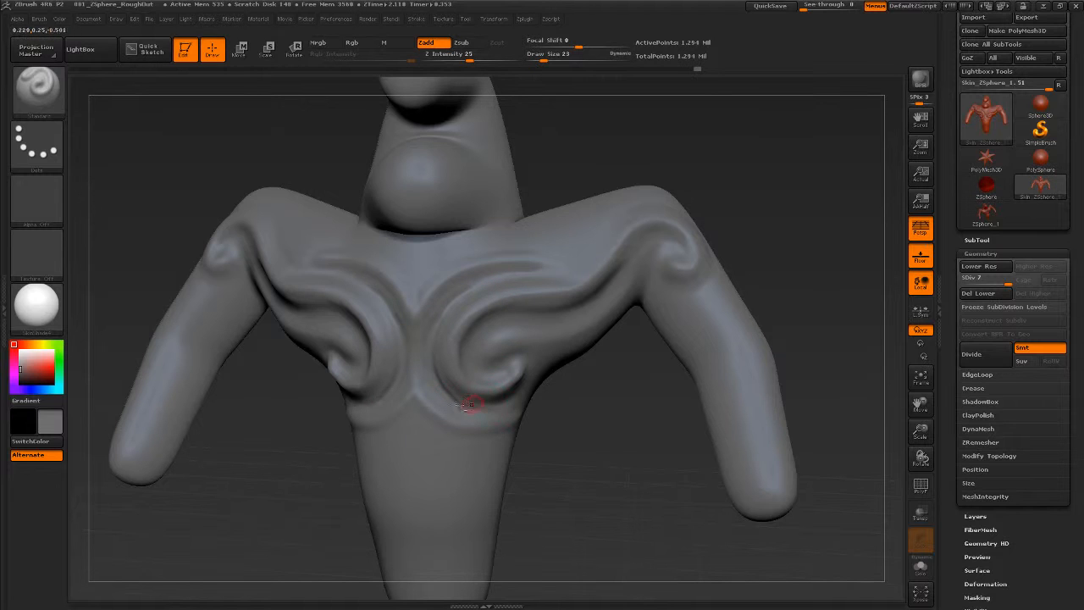
# Set the draw size to 54 and soften the chest ridges with the Smooth brush.
pyautogui.moveTo(568, 441); pyautogui.dragTo(529, 408)
pyautogui.press('s')
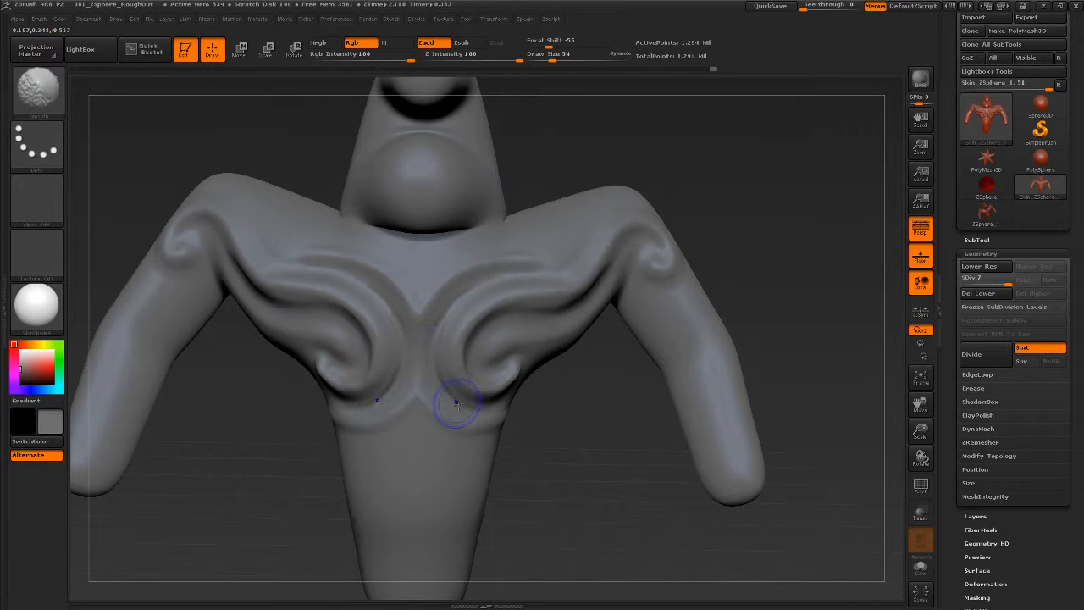
pyautogui.moveTo(444, 387)
pyautogui.keyDown('shift'); pyautogui.mouseDown()
pyautogui.moveTo(475, 412)
pyautogui.moveTo(442, 382)
pyautogui.mouseUp(); pyautogui.keyUp('shift')
pyautogui.keyDown('shift'); pyautogui.moveTo(450, 325); pyautogui.dragTo(456, 296); pyautogui.keyUp('shift')
pyautogui.keyDown('shift'); pyautogui.moveTo(518, 256); pyautogui.dragTo(505, 256); pyautogui.keyUp('shift')
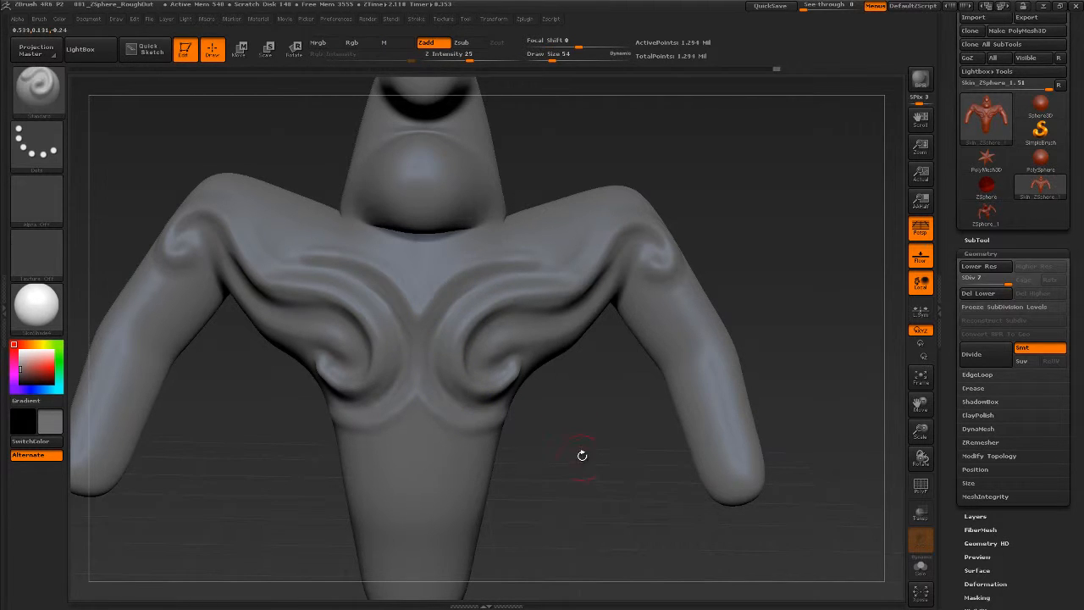
# Examine the sculpted ridges of the level 7 mesh from several angles.
pyautogui.moveTo(581, 454)
pyautogui.keyDown('alt'); pyautogui.mouseDown()
pyautogui.moveTo(583, 406)
pyautogui.moveTo(563, 423)
pyautogui.moveTo(582, 433)
pyautogui.moveTo(560, 450)
pyautogui.mouseUp(); pyautogui.keyUp('alt')
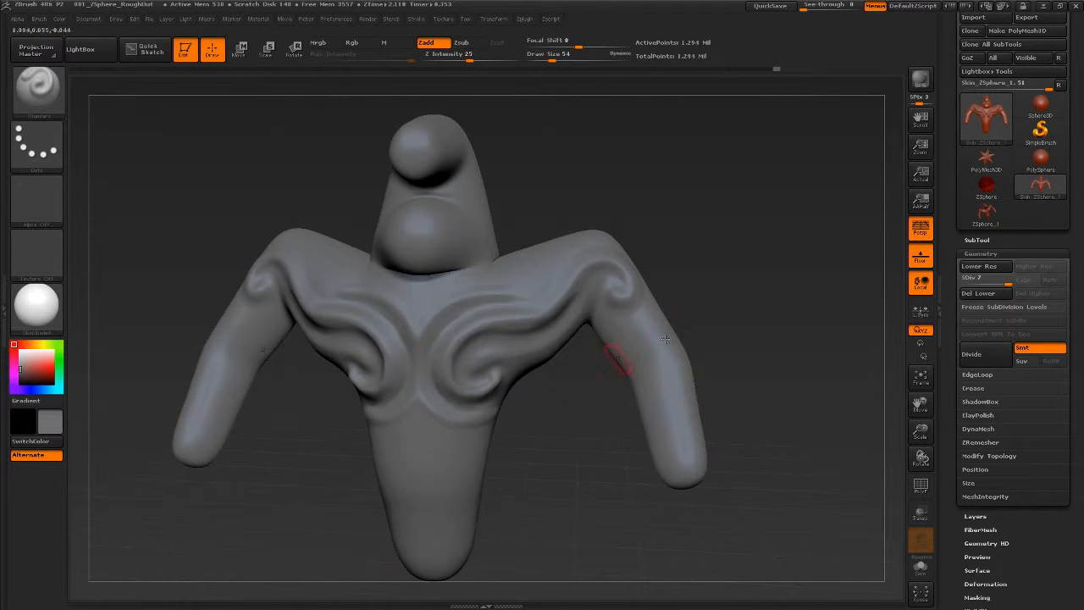
pyautogui.moveTo(800, 338); pyautogui.dragTo(793, 350)
pyautogui.moveTo(520, 435)
pyautogui.mouseDown()
pyautogui.moveTo(558, 426)
pyautogui.moveTo(569, 447)
pyautogui.moveTo(542, 448)
pyautogui.moveTo(565, 452)
pyautogui.moveTo(514, 473)
pyautogui.moveTo(511, 445)
pyautogui.moveTo(523, 447)
pyautogui.moveTo(465, 436)
pyautogui.moveTo(465, 394)
pyautogui.mouseUp()
pyautogui.moveTo(525, 435)
pyautogui.mouseDown()
pyautogui.moveTo(490, 418)
pyautogui.moveTo(506, 401)
pyautogui.mouseUp()
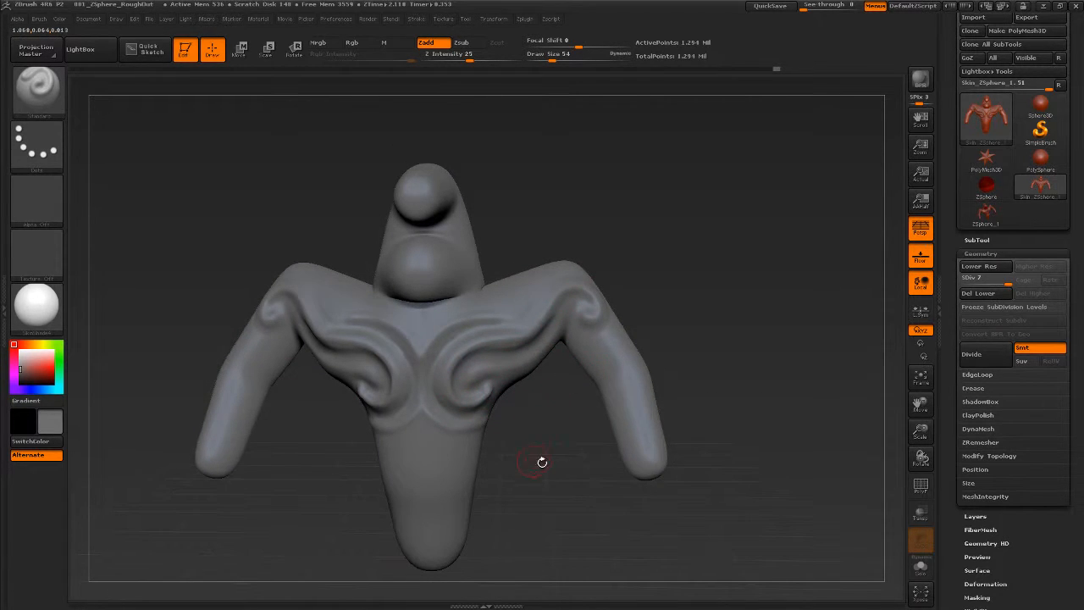
pyautogui.moveTo(541, 461)
pyautogui.mouseDown()
pyautogui.moveTo(513, 450)
pyautogui.moveTo(514, 462)
pyautogui.mouseUp()
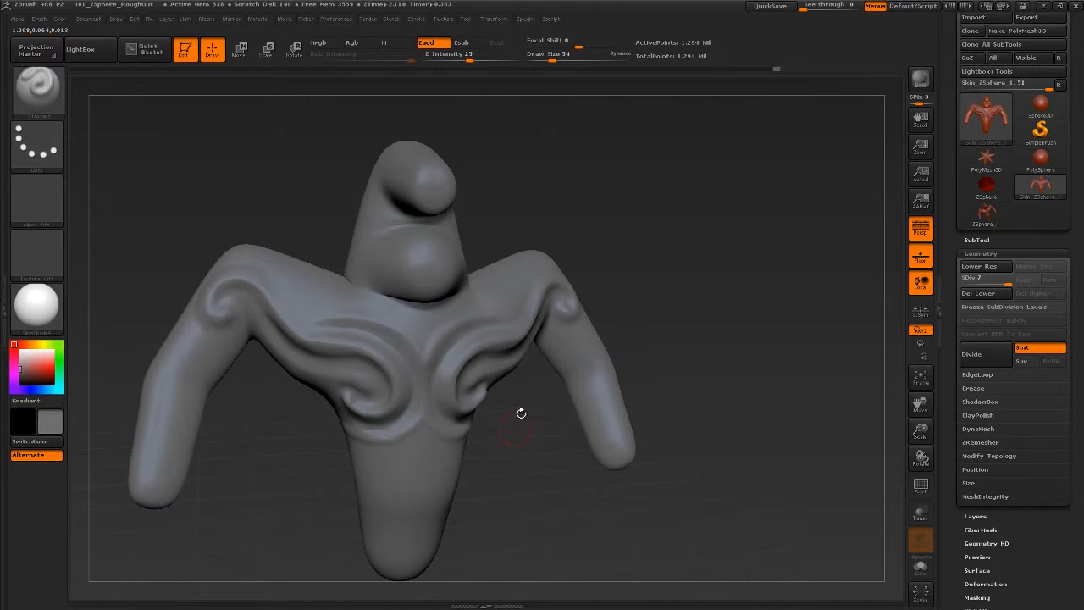
pyautogui.press('shift')
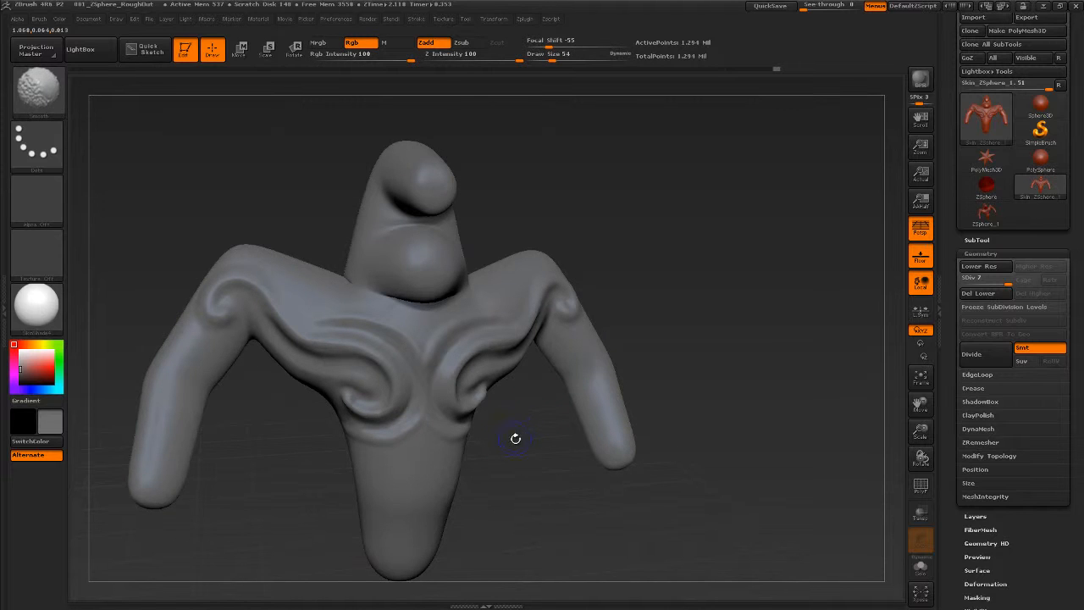
# Step the mesh down to subdivision level 4 and choose the Move brush.
pyautogui.hotkey('shift', 'd')
pyautogui.hotkey('shift', 'd')
pyautogui.hotkey('shift', 'd')
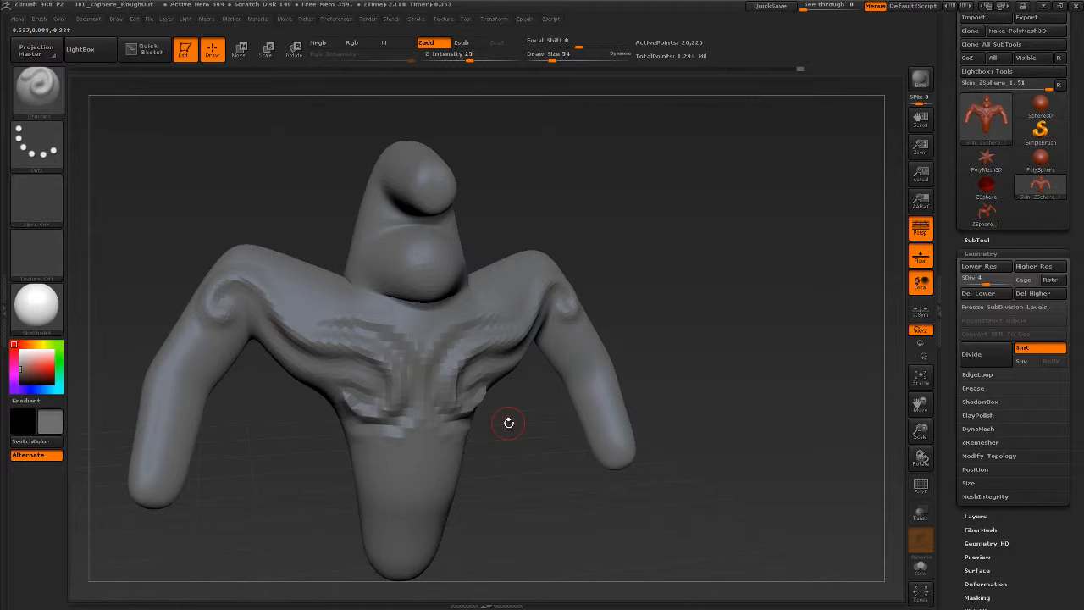
pyautogui.press('b')
pyautogui.press('m')
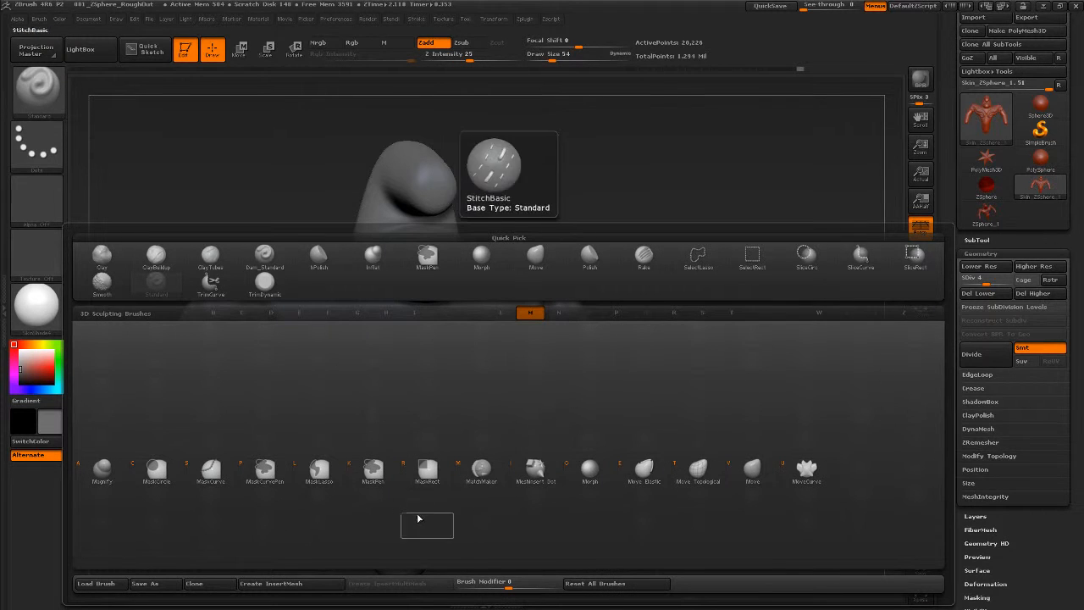
pyautogui.click(751, 472)
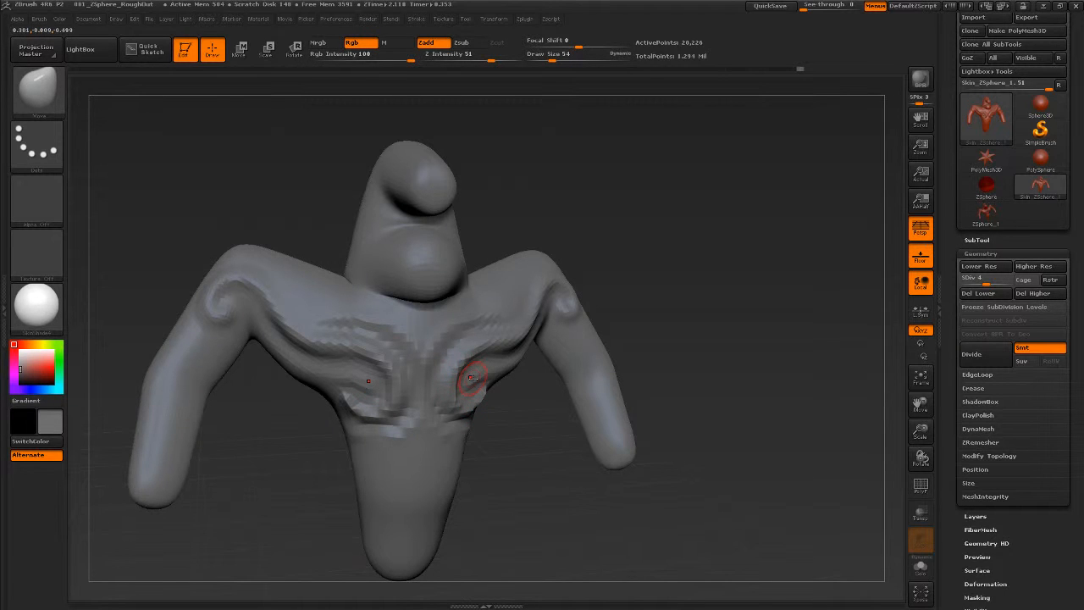
# Set the draw size to 286, widen the sides of the torso and reshape the tops of the shoulders.
pyautogui.press('s')
pyautogui.moveTo(473, 379)
pyautogui.mouseDown()
pyautogui.moveTo(506, 380)
pyautogui.moveTo(525, 467)
pyautogui.moveTo(550, 483)
pyautogui.moveTo(503, 407)
pyautogui.mouseUp()
pyautogui.moveTo(567, 464); pyautogui.dragTo(478, 465)
pyautogui.moveTo(350, 396)
pyautogui.mouseDown()
pyautogui.moveTo(325, 403)
pyautogui.moveTo(332, 384)
pyautogui.mouseUp()
pyautogui.moveTo(266, 288); pyautogui.dragTo(266, 302)
pyautogui.moveTo(267, 263); pyautogui.dragTo(273, 291)
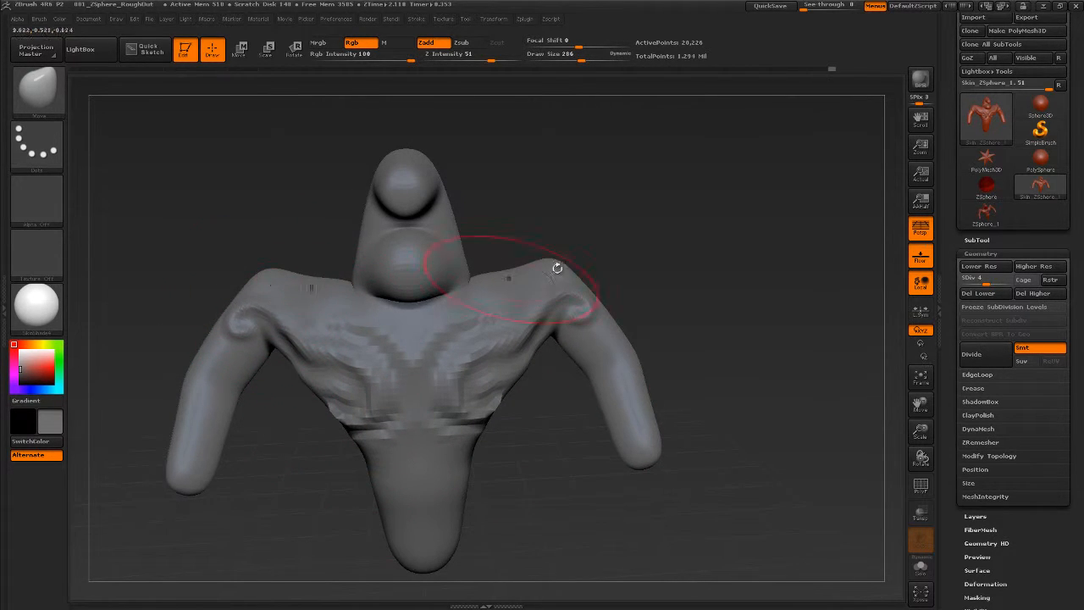
pyautogui.moveTo(558, 268); pyautogui.dragTo(622, 246)
pyautogui.moveTo(296, 281); pyautogui.dragTo(295, 273)
pyautogui.moveTo(239, 300); pyautogui.dragTo(248, 308)
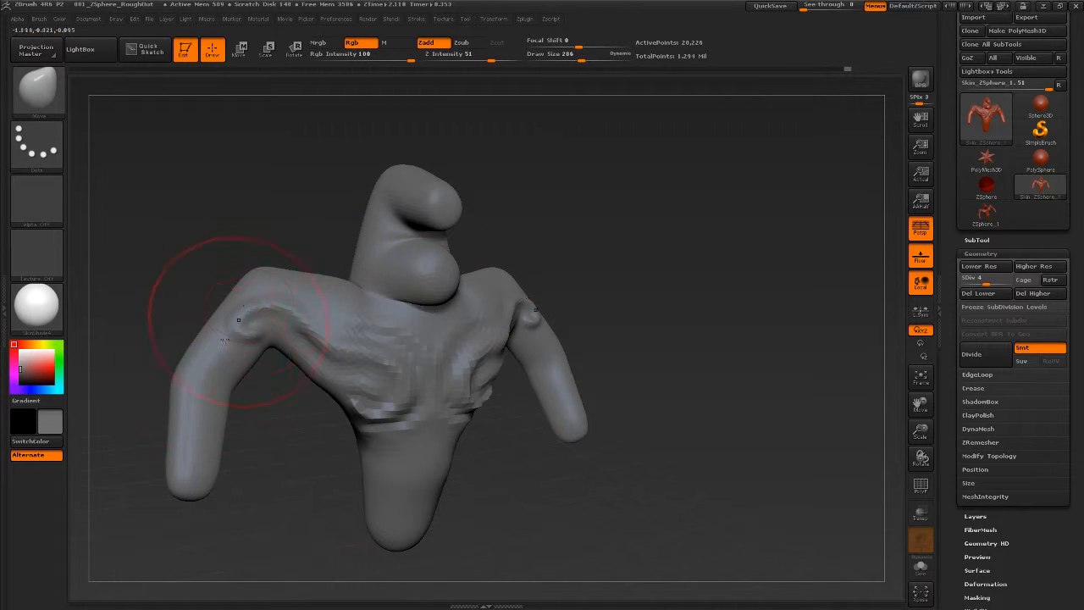
# Adjust the upper arms and the sides of the chest with the Move brush at level 4.
pyautogui.moveTo(199, 371); pyautogui.dragTo(230, 379)
pyautogui.moveTo(345, 405); pyautogui.dragTo(362, 411)
pyautogui.moveTo(496, 454)
pyautogui.keyDown('shift'); pyautogui.mouseDown()
pyautogui.moveTo(507, 434)
pyautogui.moveTo(487, 453)
pyautogui.moveTo(499, 459)
pyautogui.moveTo(430, 451)
pyautogui.mouseUp(); pyautogui.keyUp('shift')
pyautogui.moveTo(535, 453); pyautogui.dragTo(656, 478)
pyautogui.moveTo(386, 381); pyautogui.dragTo(400, 383)
pyautogui.moveTo(557, 359); pyautogui.dragTo(530, 331)
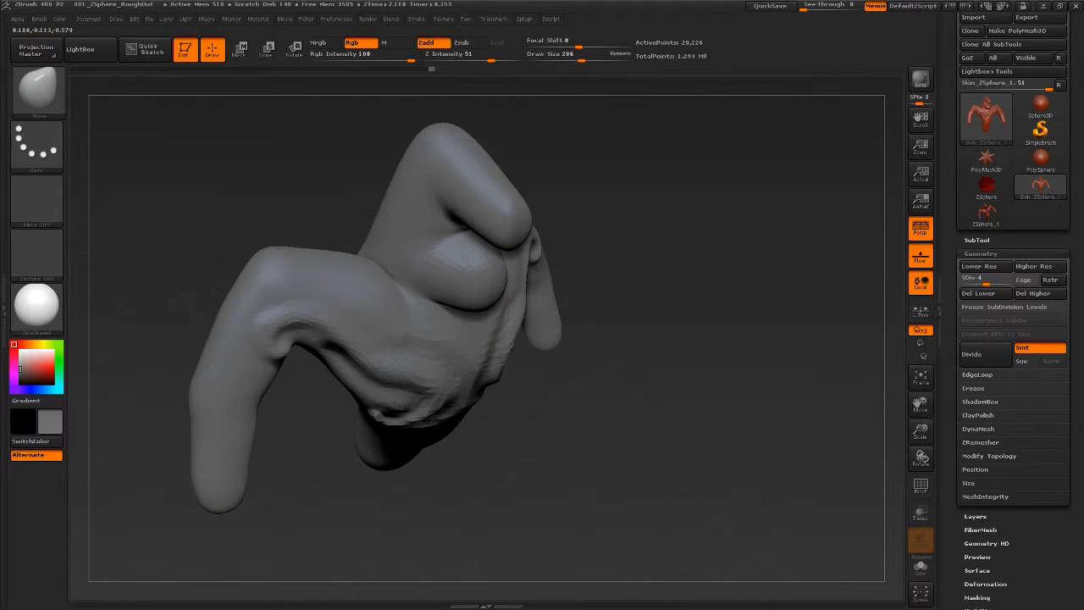
pyautogui.moveTo(538, 416)
pyautogui.mouseDown()
pyautogui.moveTo(598, 395)
pyautogui.moveTo(575, 361)
pyautogui.moveTo(590, 375)
pyautogui.moveTo(584, 406)
pyautogui.moveTo(555, 410)
pyautogui.moveTo(720, 380)
pyautogui.moveTo(729, 415)
pyautogui.moveTo(719, 390)
pyautogui.mouseUp()
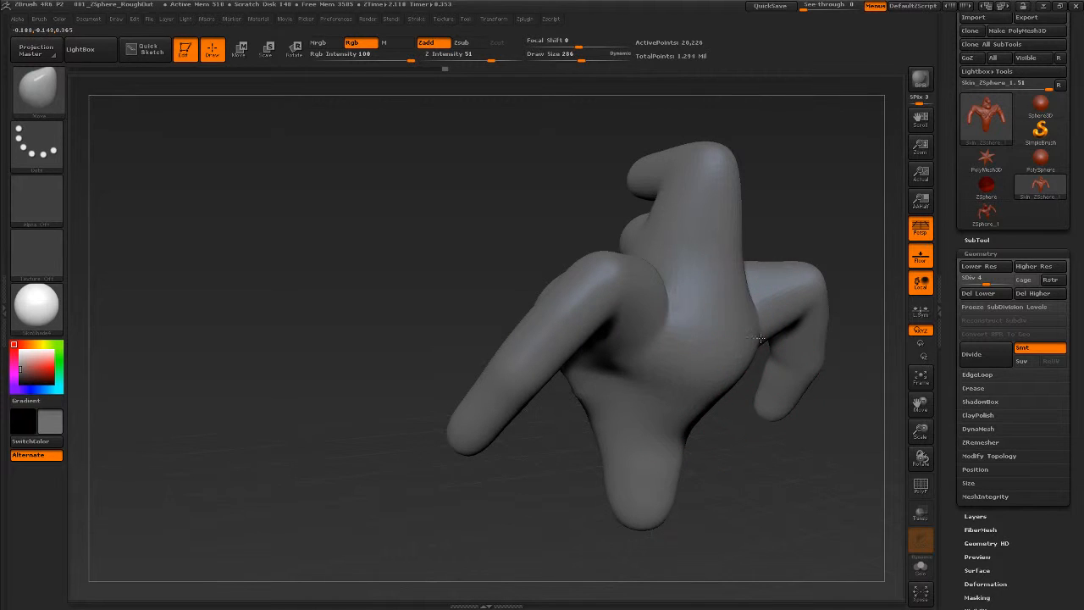
# Set the draw size to 207 and refine the upper back and the sides of the waist.
pyautogui.moveTo(754, 263)
pyautogui.mouseDown()
pyautogui.moveTo(813, 415)
pyautogui.moveTo(574, 435)
pyautogui.moveTo(624, 445)
pyautogui.moveTo(644, 406)
pyautogui.moveTo(652, 276)
pyautogui.mouseUp()
pyautogui.press('s')
pyautogui.moveTo(695, 284); pyautogui.dragTo(708, 298)
pyautogui.moveTo(657, 479); pyautogui.dragTo(612, 474)
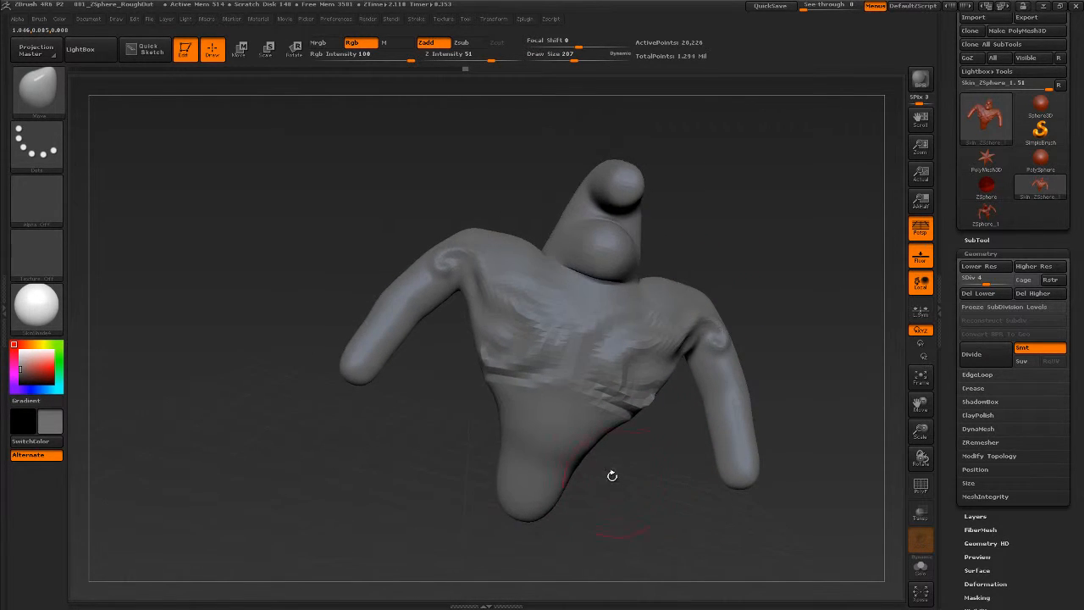
pyautogui.moveTo(495, 409); pyautogui.dragTo(486, 408)
pyautogui.moveTo(623, 479)
pyautogui.mouseDown()
pyautogui.moveTo(662, 481)
pyautogui.moveTo(674, 469)
pyautogui.moveTo(641, 464)
pyautogui.moveTo(618, 419)
pyautogui.moveTo(640, 444)
pyautogui.mouseUp()
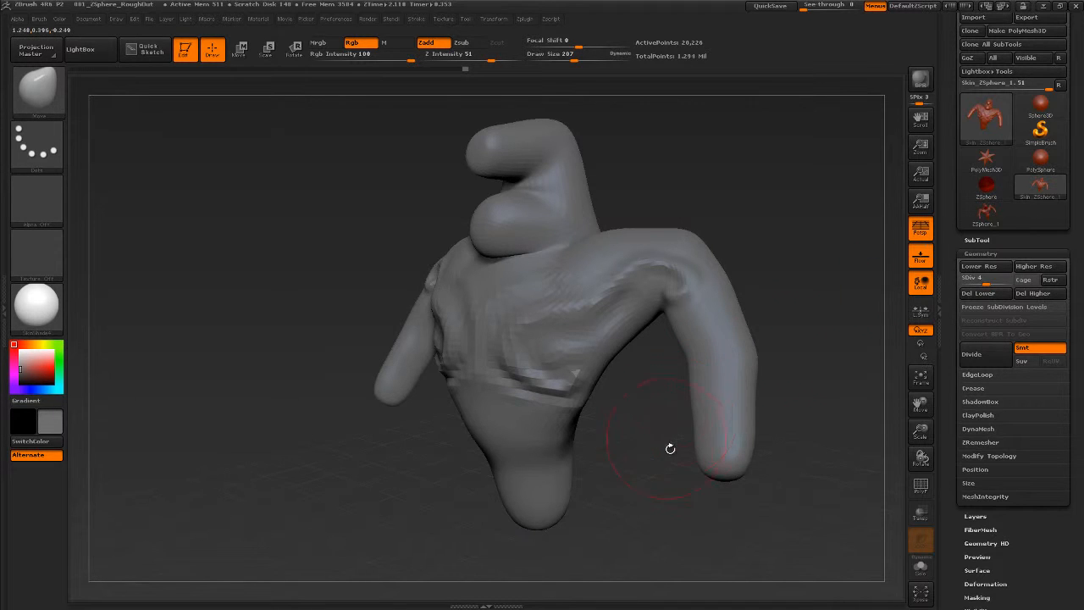
# Step the mesh back up to subdivision level 7 and check the sculpted detail on the reshaped torso.
pyautogui.press('d')
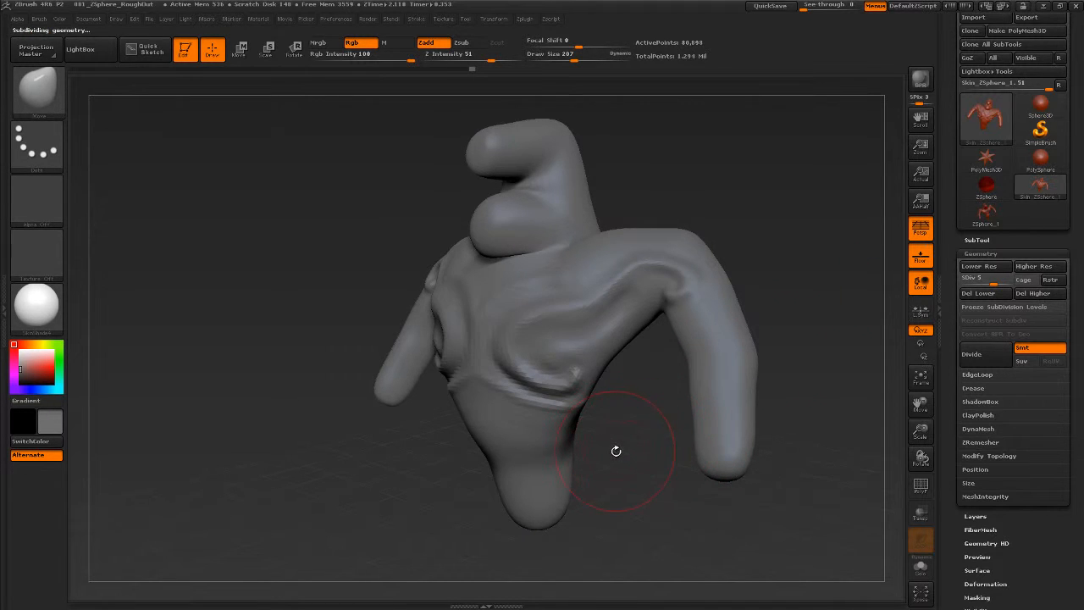
pyautogui.press('d')
pyautogui.press('d')
pyautogui.moveTo(626, 469); pyautogui.dragTo(654, 480)
pyautogui.moveTo(653, 467)
pyautogui.mouseDown()
pyautogui.moveTo(682, 484)
pyautogui.moveTo(649, 467)
pyautogui.moveTo(676, 457)
pyautogui.mouseUp()
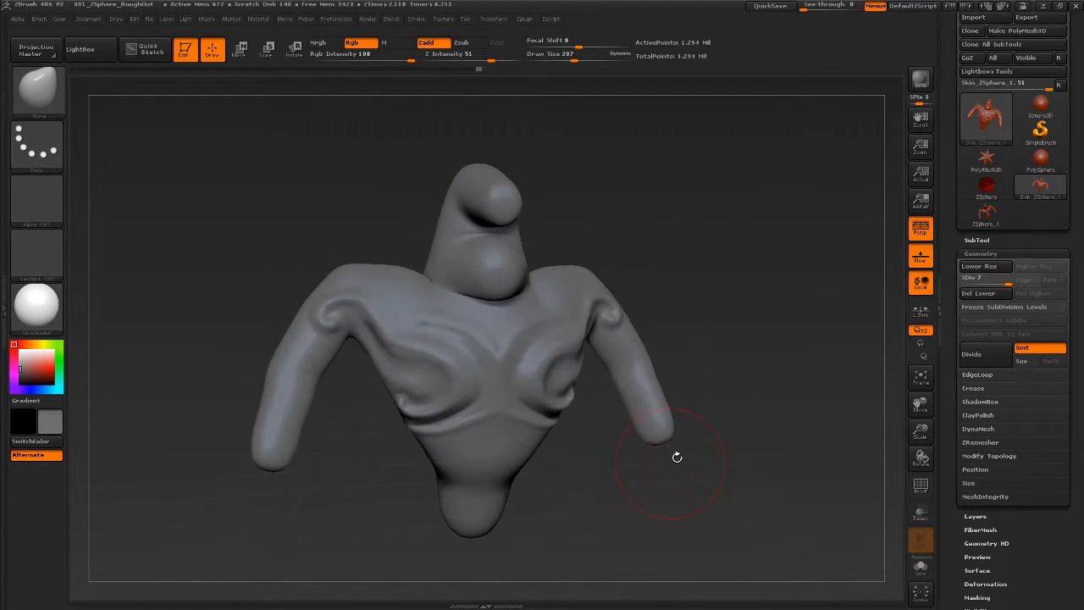
# Inspect the level 7 mesh with the polygroup wireframe shown and hidden, from the front and both sides.
pyautogui.click(921, 483)
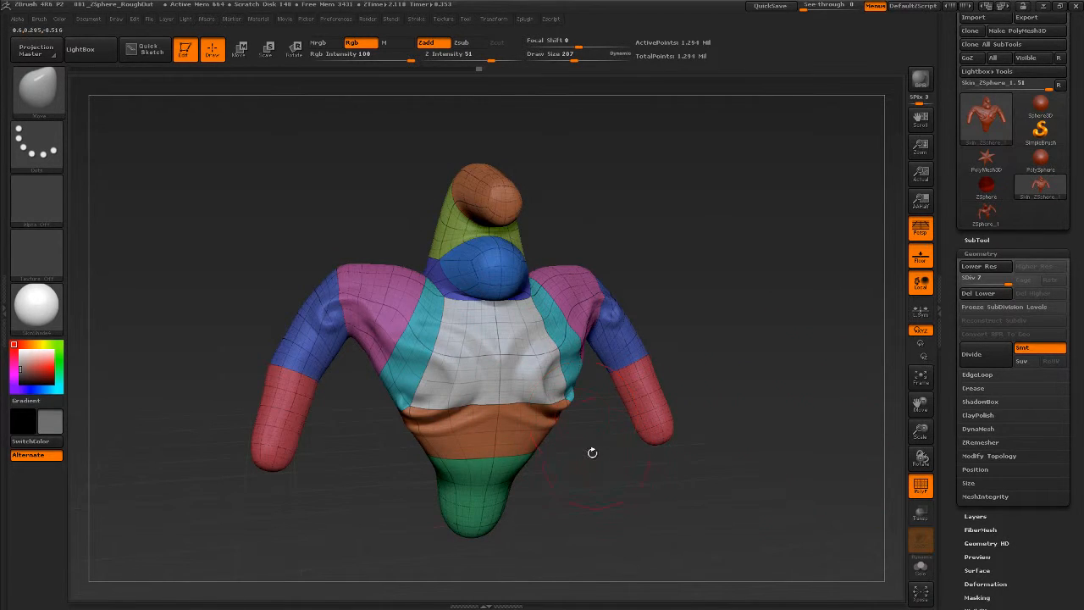
pyautogui.moveTo(592, 452); pyautogui.dragTo(579, 426)
pyautogui.click(922, 483)
pyautogui.moveTo(719, 465)
pyautogui.mouseDown()
pyautogui.moveTo(675, 455)
pyautogui.moveTo(678, 491)
pyautogui.moveTo(666, 422)
pyautogui.mouseUp()
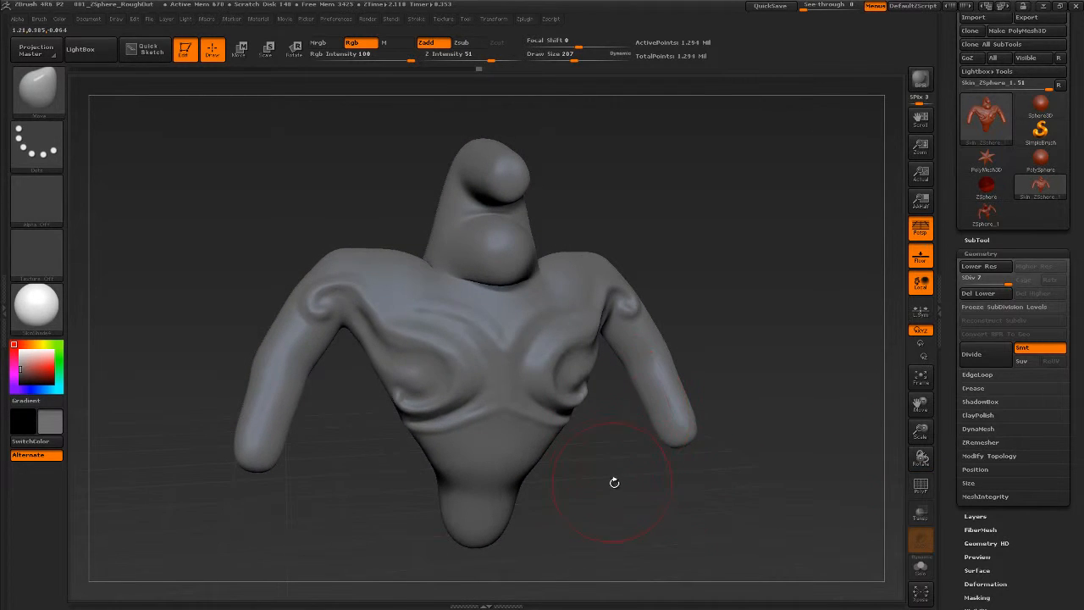
pyautogui.moveTo(613, 482)
pyautogui.mouseDown()
pyautogui.moveTo(628, 491)
pyautogui.moveTo(576, 438)
pyautogui.mouseUp()
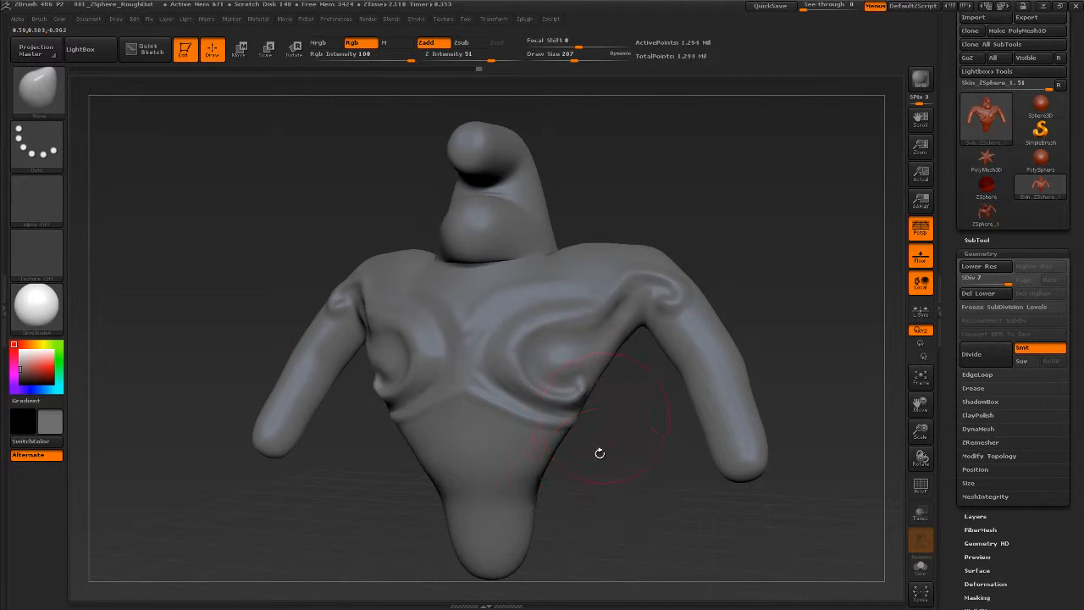
pyautogui.moveTo(602, 485)
pyautogui.mouseDown()
pyautogui.moveTo(588, 481)
pyautogui.moveTo(606, 478)
pyautogui.mouseUp()
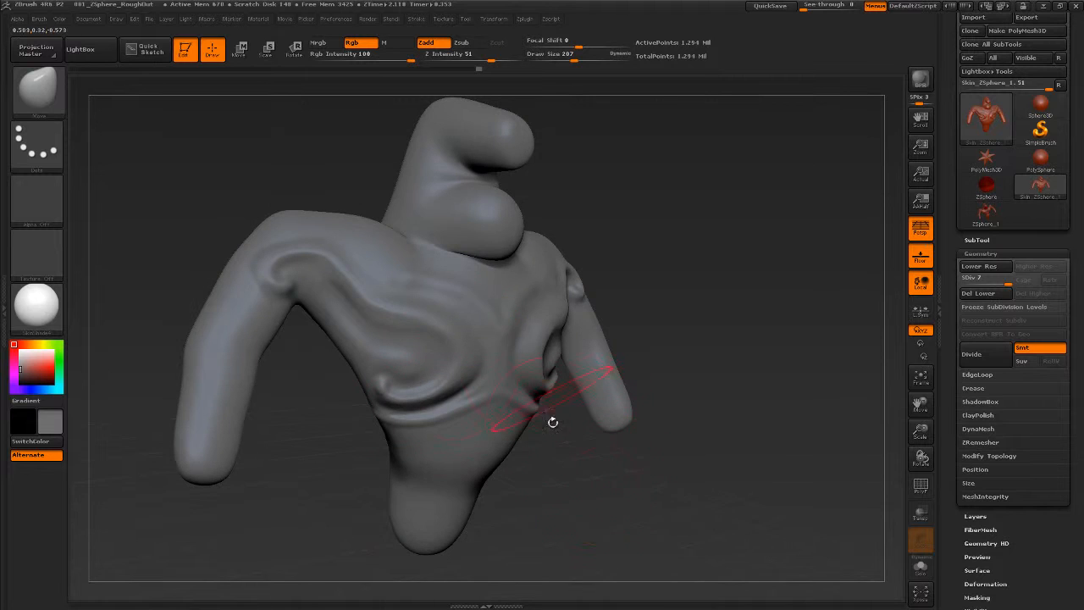
pyautogui.moveTo(547, 451)
pyautogui.mouseDown()
pyautogui.moveTo(568, 450)
pyautogui.moveTo(554, 460)
pyautogui.moveTo(554, 481)
pyautogui.moveTo(606, 448)
pyautogui.mouseUp()
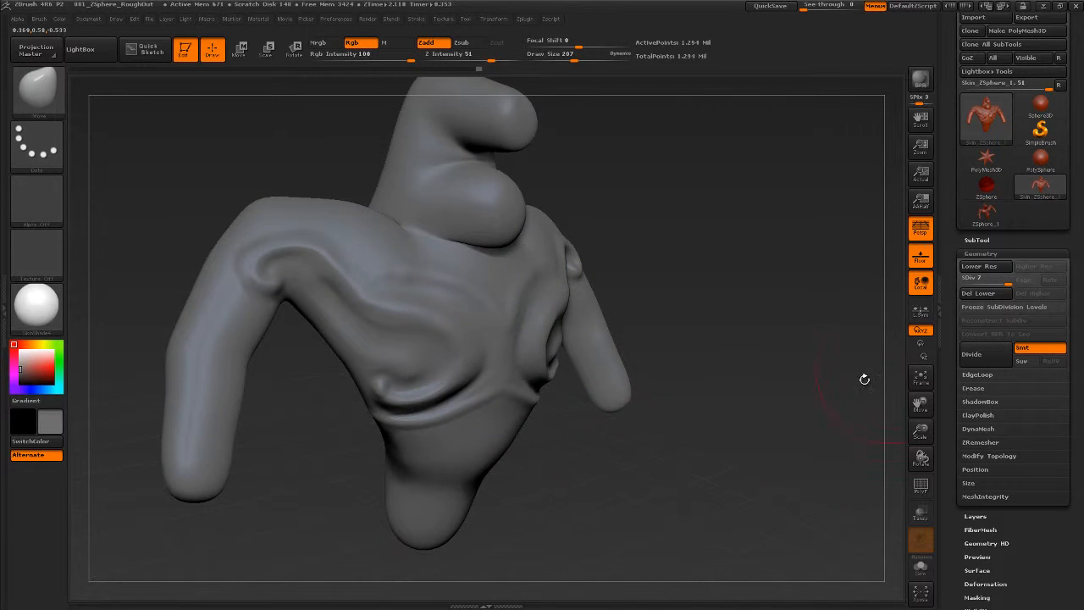
# Step the mesh down to subdivision level 1.
pyautogui.hotkey('shift', 'd')
pyautogui.hotkey('shift', 'd')
pyautogui.hotkey('shift', 'd')
pyautogui.hotkey('shift', 'd')
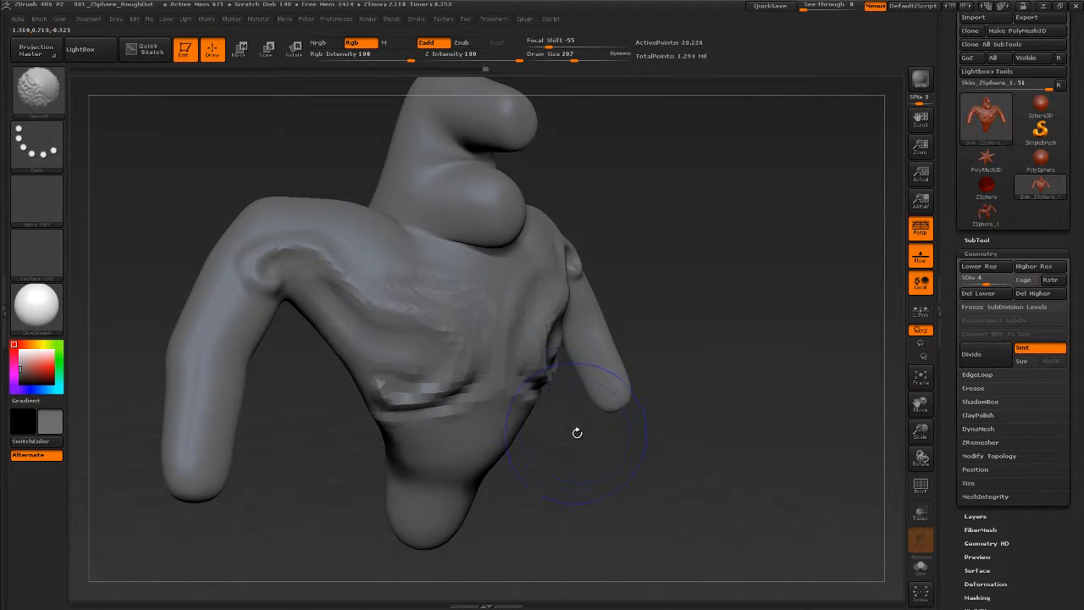
pyautogui.hotkey('shift', 'd')
pyautogui.hotkey('shift', 'd')
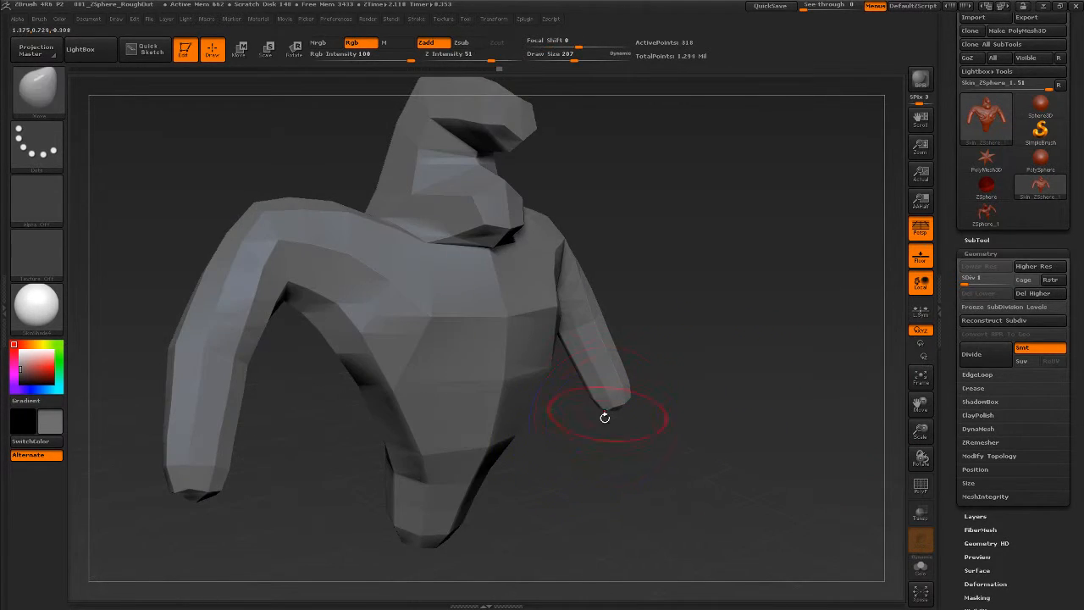
# Set the draw size to 145 and reshape the chest, armpits and torso sides of the level 1 mesh.
pyautogui.press('s')
pyautogui.moveTo(588, 436)
pyautogui.mouseDown()
pyautogui.moveTo(588, 452)
pyautogui.moveTo(529, 417)
pyautogui.moveTo(564, 398)
pyautogui.moveTo(607, 424)
pyautogui.moveTo(548, 430)
pyautogui.moveTo(604, 455)
pyautogui.moveTo(616, 416)
pyautogui.moveTo(593, 381)
pyautogui.moveTo(629, 321)
pyautogui.moveTo(662, 333)
pyautogui.mouseUp()
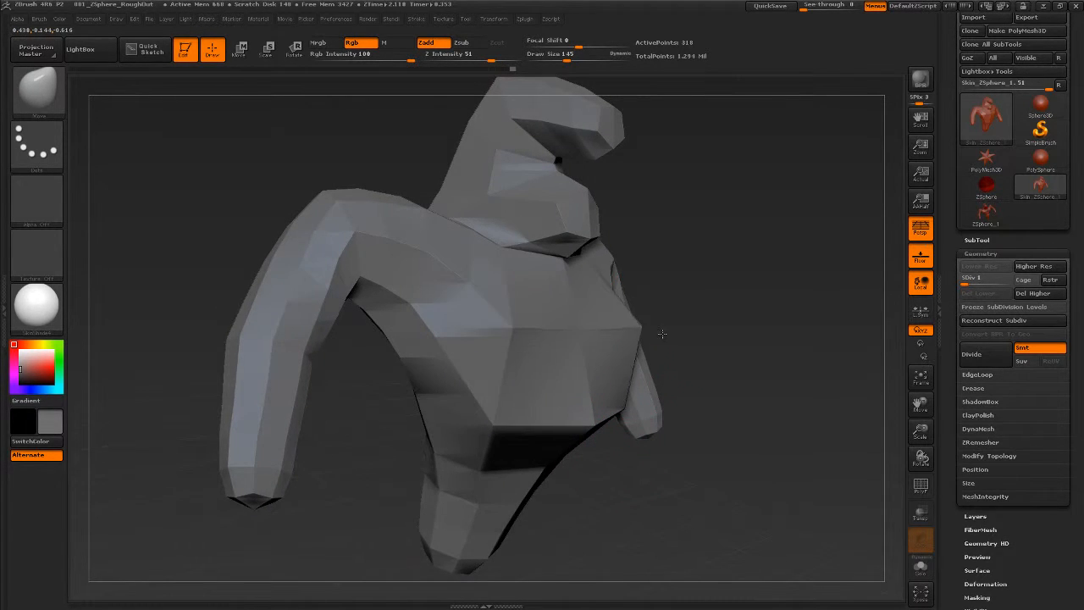
pyautogui.moveTo(736, 359); pyautogui.dragTo(647, 289)
pyautogui.moveTo(669, 449); pyautogui.dragTo(681, 398)
pyautogui.moveTo(446, 276); pyautogui.dragTo(431, 284)
pyautogui.moveTo(432, 372)
pyautogui.mouseDown()
pyautogui.moveTo(407, 456)
pyautogui.moveTo(430, 448)
pyautogui.mouseUp()
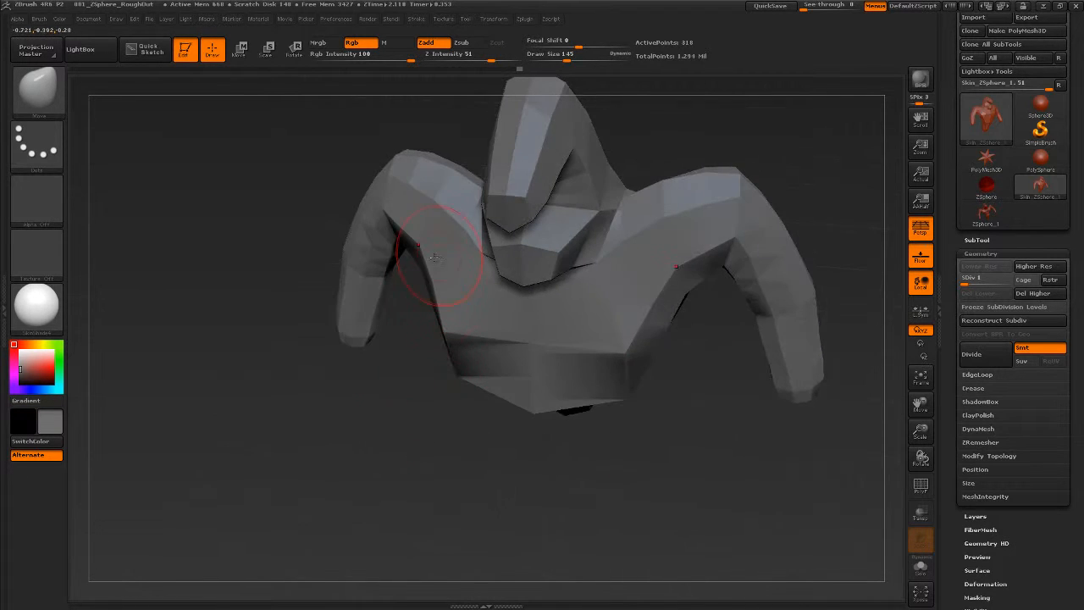
pyautogui.moveTo(423, 244)
pyautogui.mouseDown()
pyautogui.moveTo(409, 258)
pyautogui.moveTo(429, 275)
pyautogui.mouseUp()
pyautogui.moveTo(639, 410)
pyautogui.mouseDown()
pyautogui.moveTo(668, 421)
pyautogui.moveTo(612, 466)
pyautogui.moveTo(559, 464)
pyautogui.moveTo(470, 434)
pyautogui.mouseUp()
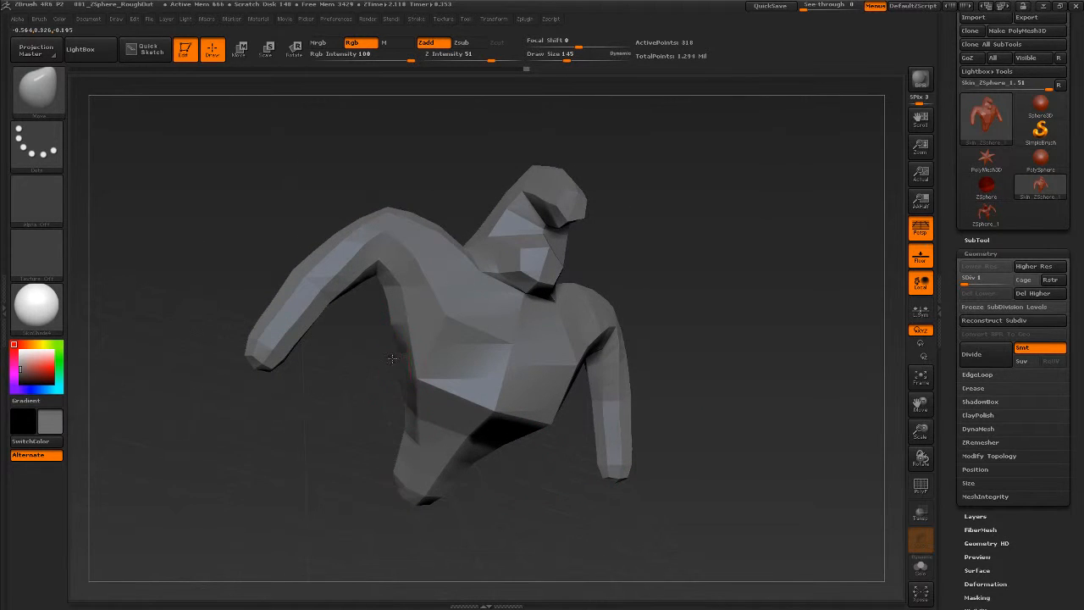
pyautogui.moveTo(539, 500); pyautogui.dragTo(387, 321)
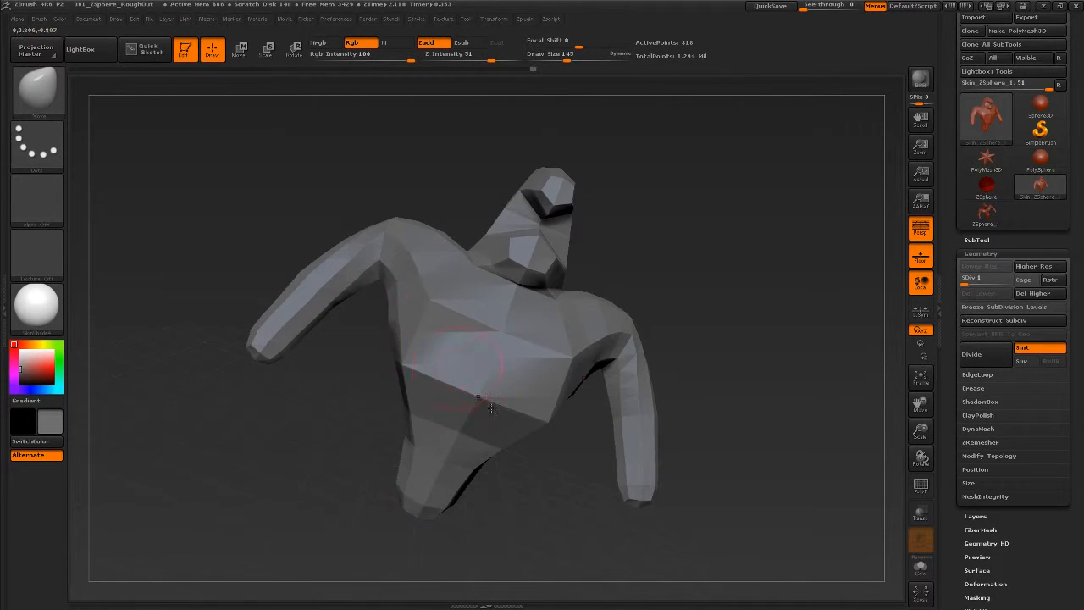
pyautogui.moveTo(516, 457); pyautogui.dragTo(539, 504)
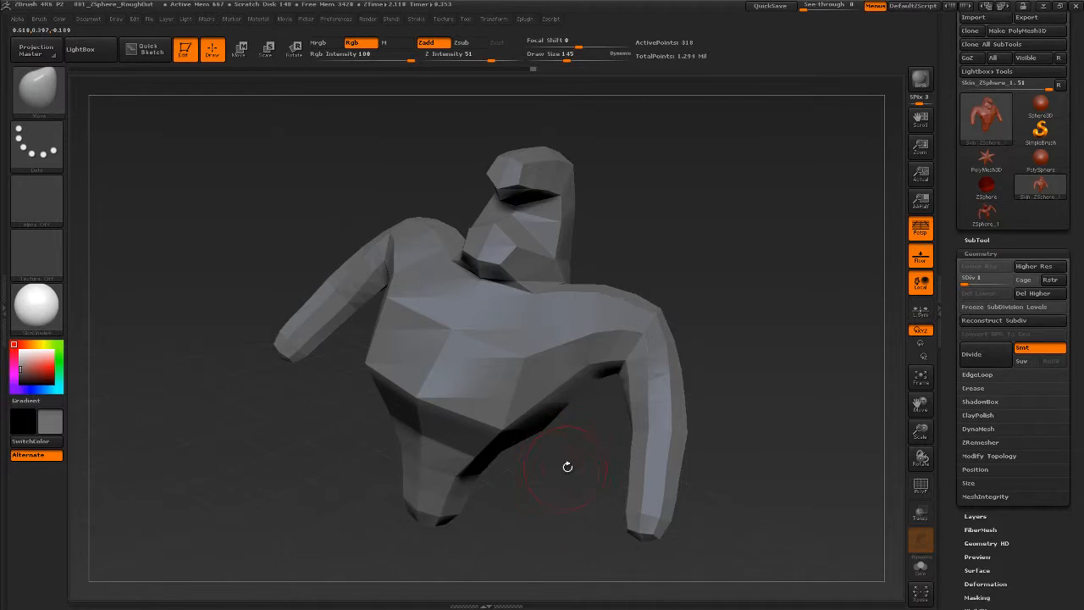
# Check the base mesh's wireframe and delete all subdivision levels above level 1.
pyautogui.hotkey('ctrl', 'd')
pyautogui.moveTo(567, 466); pyautogui.dragTo(552, 500)
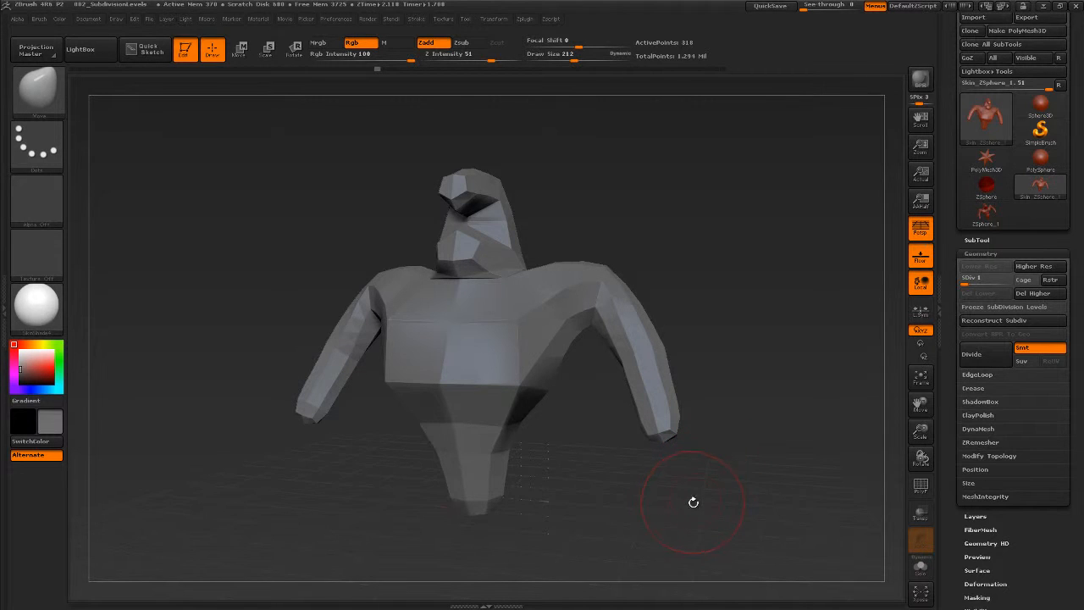
pyautogui.moveTo(691, 500); pyautogui.dragTo(688, 500)
pyautogui.moveTo(694, 397); pyautogui.dragTo(789, 425)
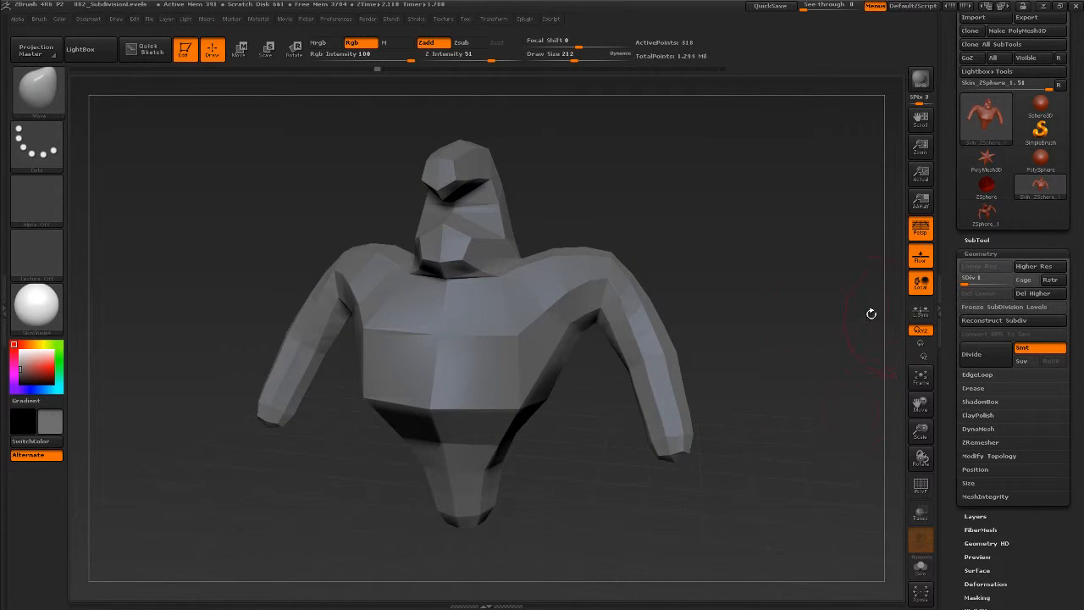
pyautogui.moveTo(696, 343); pyautogui.dragTo(717, 365)
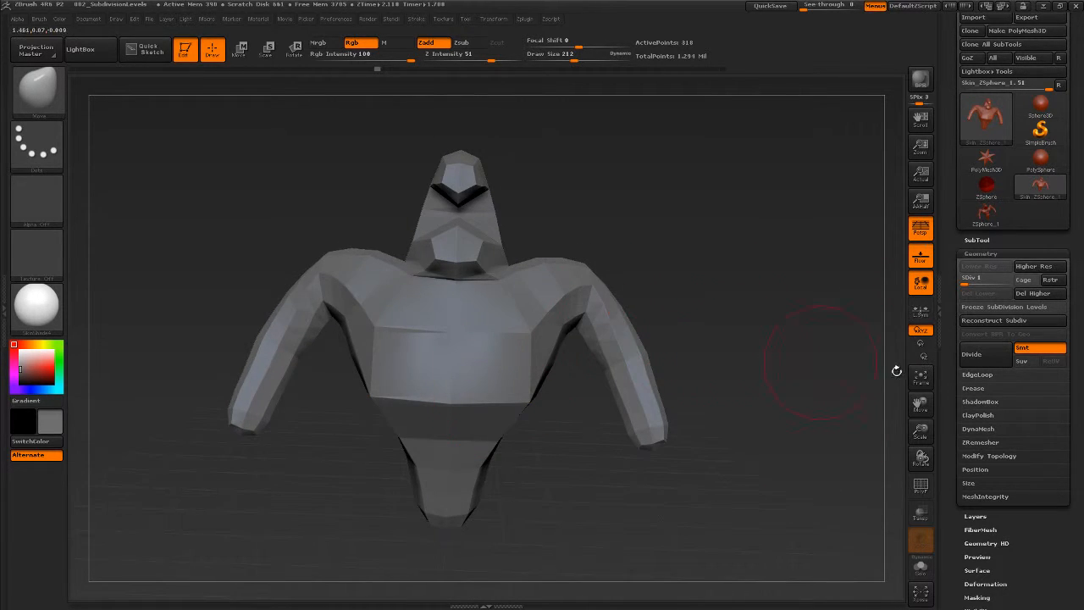
pyautogui.click(920, 484)
pyautogui.click(920, 485)
pyautogui.click(1041, 294)
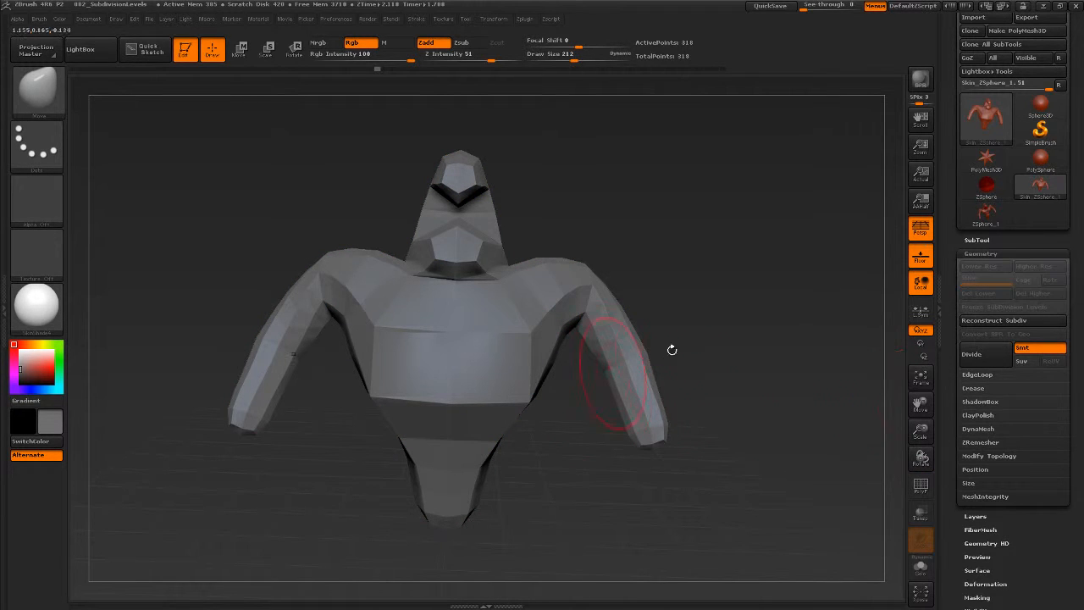
# Choose the Move brush for reshaping the remaining low-resolution mesh.
pyautogui.moveTo(764, 368); pyautogui.dragTo(692, 379)
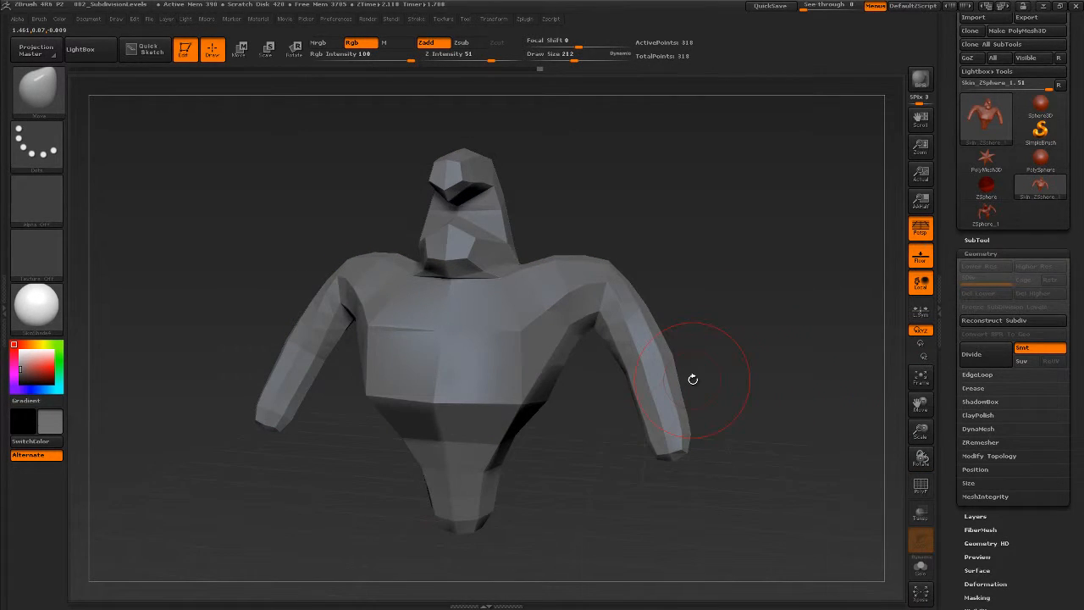
pyautogui.moveTo(733, 339)
pyautogui.mouseDown()
pyautogui.moveTo(758, 320)
pyautogui.moveTo(762, 344)
pyautogui.moveTo(692, 380)
pyautogui.moveTo(736, 397)
pyautogui.moveTo(631, 386)
pyautogui.mouseUp()
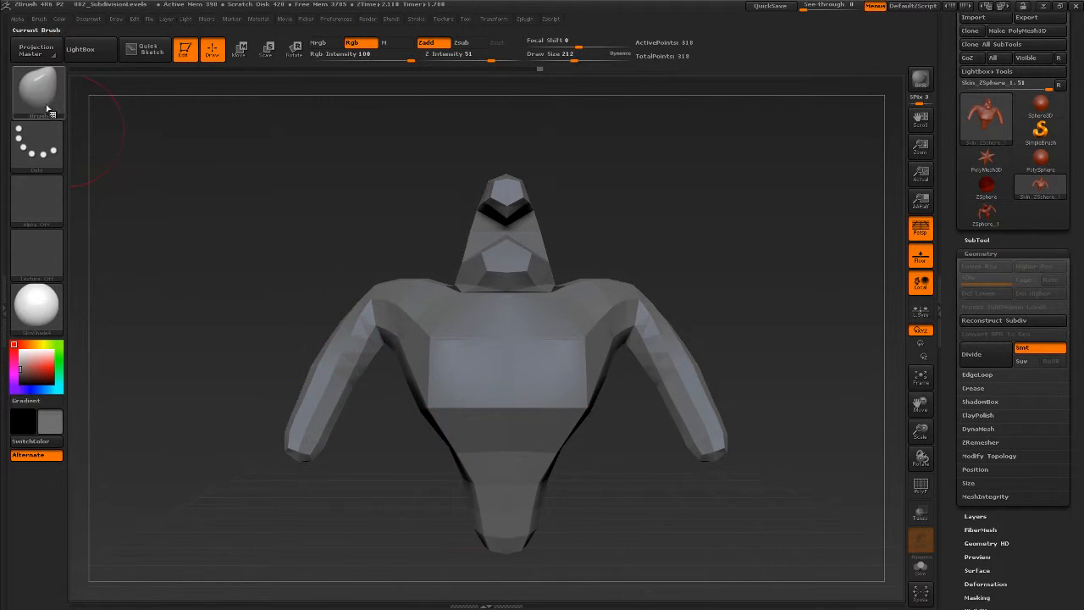
pyautogui.press('b')
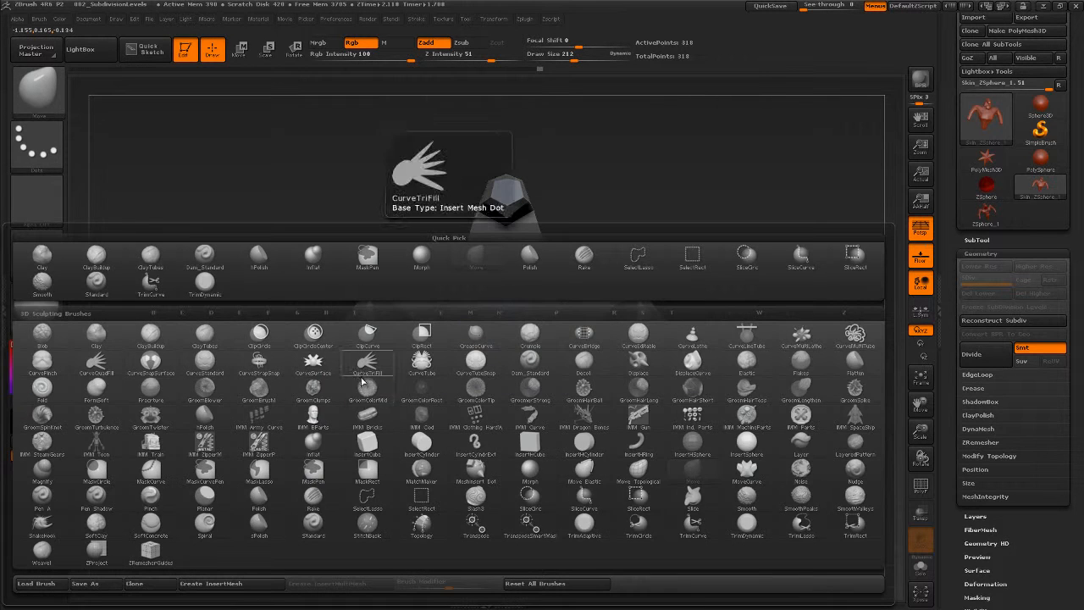
pyautogui.press('m')
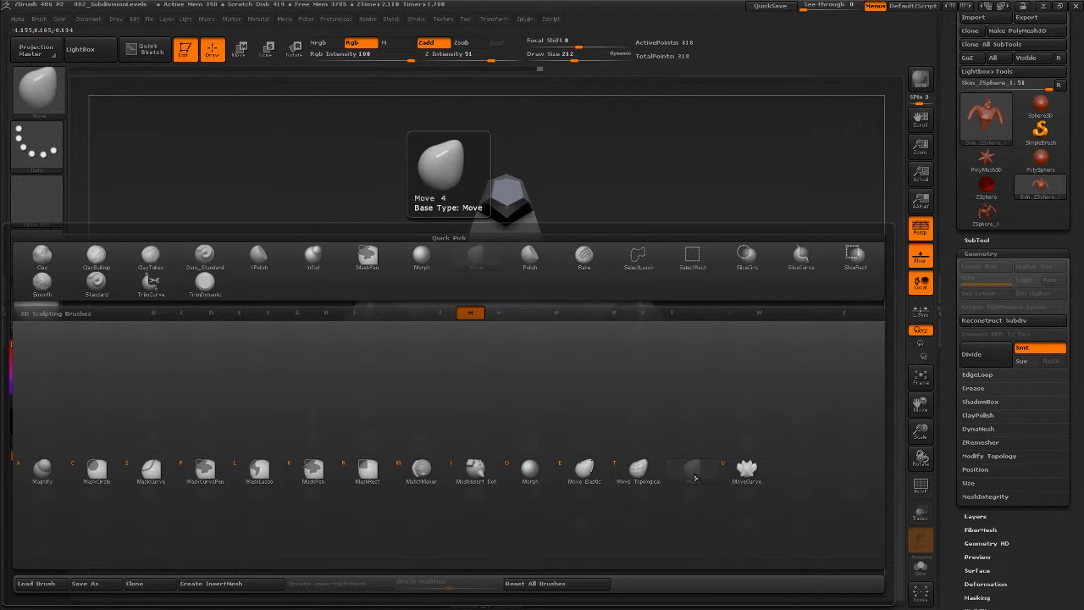
pyautogui.press('e')
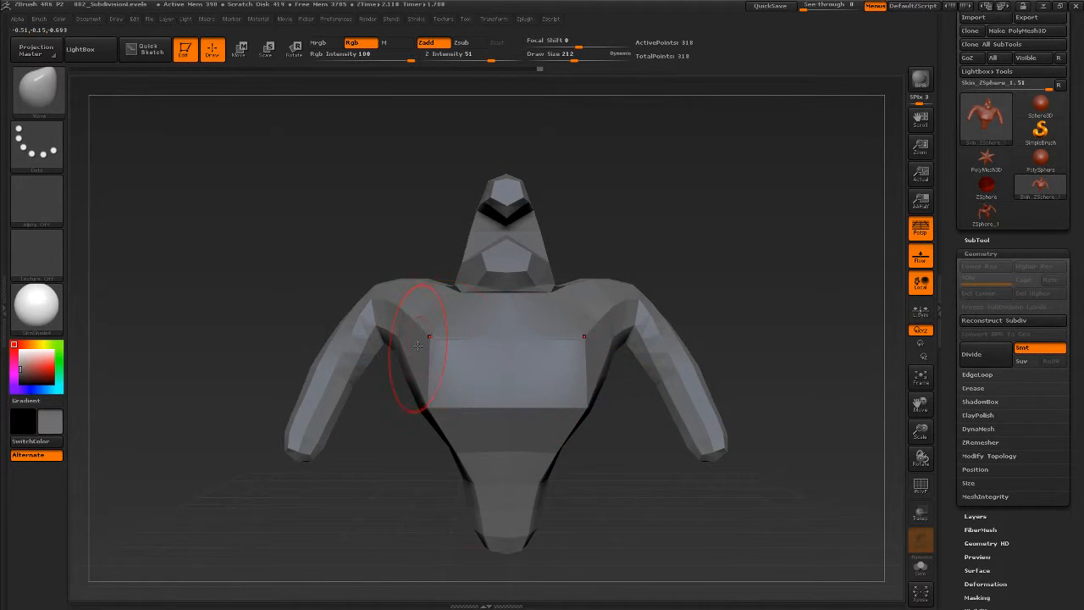
# Enlarge the draw size to about 290, then reshape the arms and smooth the upper arms and armpits.
pyautogui.press('s')
pyautogui.moveTo(421, 340)
pyautogui.mouseDown()
pyautogui.moveTo(431, 341)
pyautogui.moveTo(377, 338)
pyautogui.moveTo(338, 364)
pyautogui.moveTo(320, 436)
pyautogui.moveTo(362, 442)
pyautogui.mouseUp()
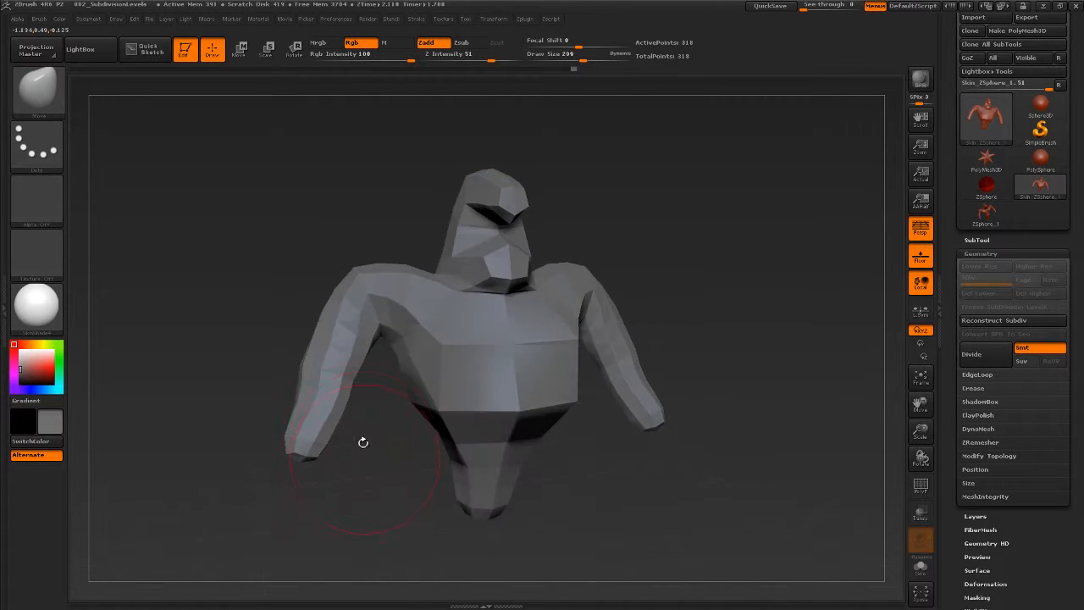
pyautogui.moveTo(332, 369)
pyautogui.mouseDown()
pyautogui.moveTo(313, 362)
pyautogui.moveTo(333, 352)
pyautogui.mouseUp()
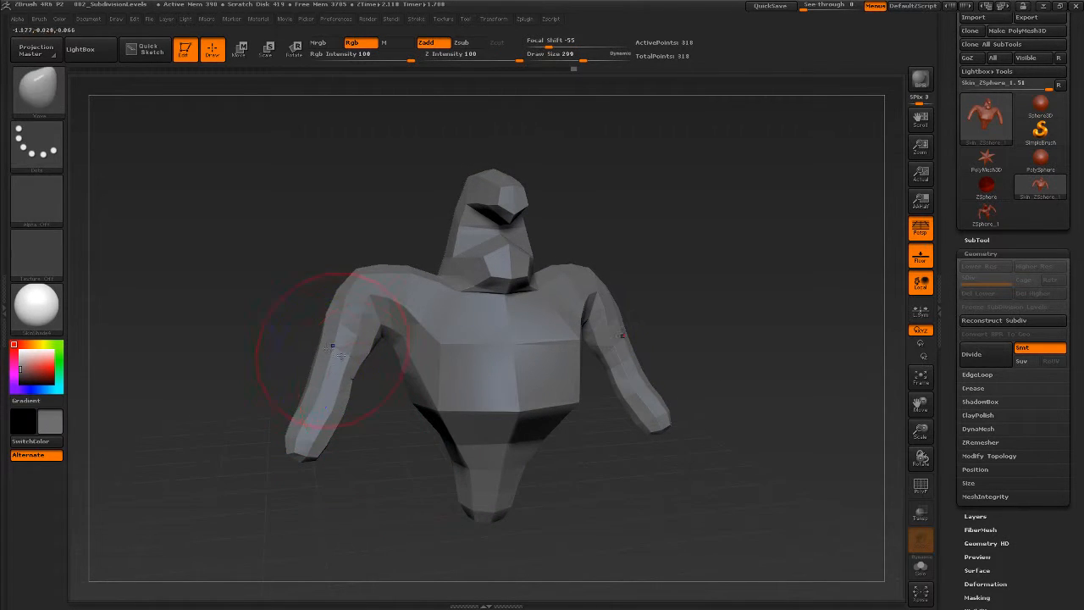
pyautogui.moveTo(378, 431); pyautogui.dragTo(338, 430)
pyautogui.keyDown('shift'); pyautogui.moveTo(344, 351); pyautogui.dragTo(303, 388); pyautogui.keyUp('shift')
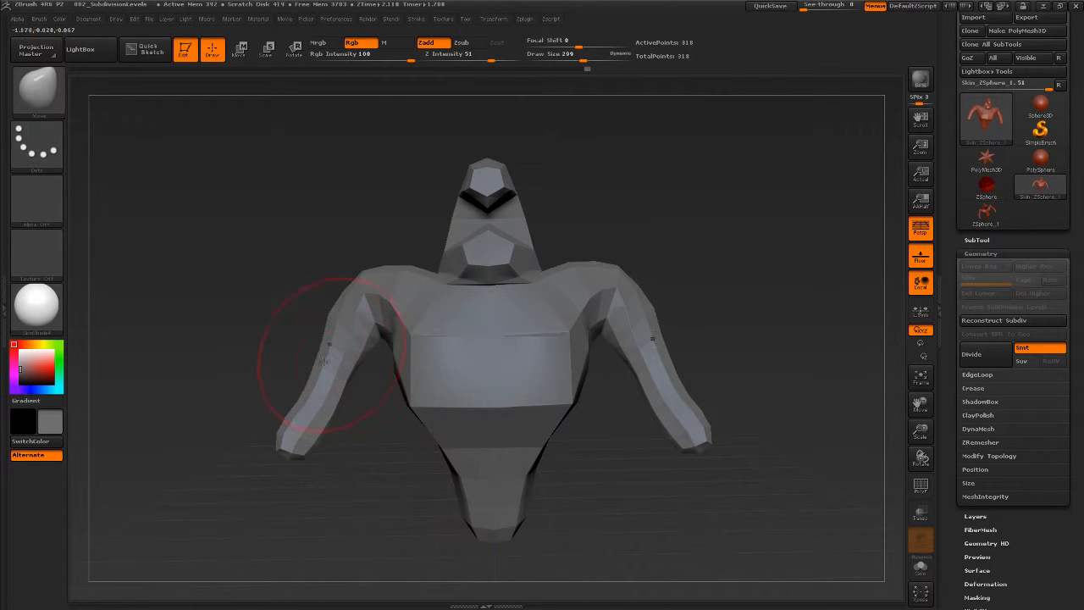
pyautogui.keyDown('shift'); pyautogui.moveTo(356, 312); pyautogui.dragTo(360, 328); pyautogui.keyUp('shift')
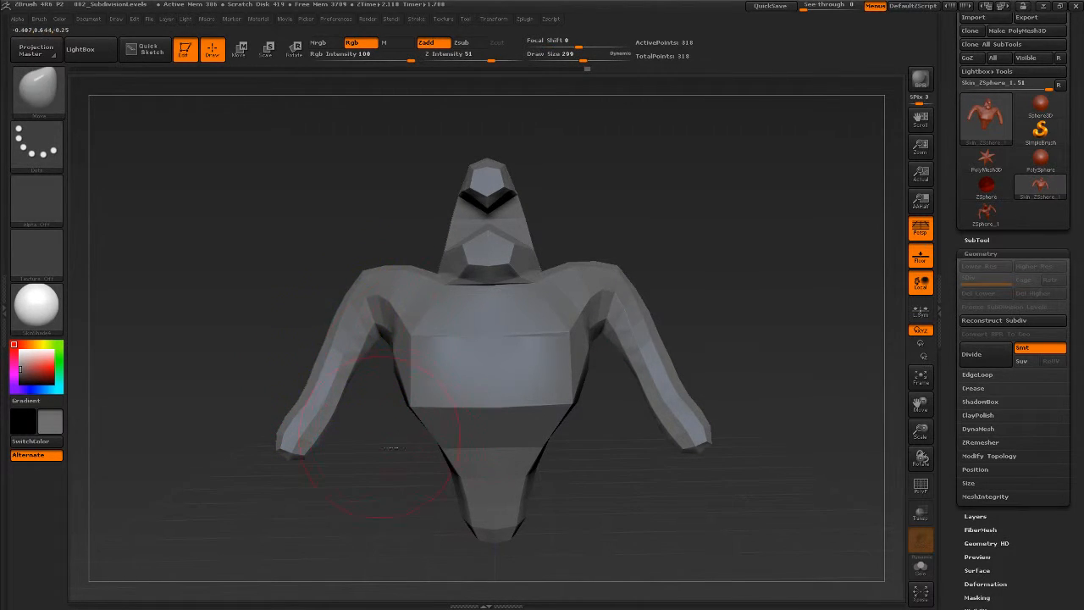
pyautogui.moveTo(387, 442)
pyautogui.mouseDown()
pyautogui.moveTo(498, 431)
pyautogui.moveTo(583, 364)
pyautogui.moveTo(656, 338)
pyautogui.moveTo(634, 420)
pyautogui.moveTo(593, 419)
pyautogui.moveTo(602, 450)
pyautogui.moveTo(584, 470)
pyautogui.moveTo(562, 436)
pyautogui.mouseUp()
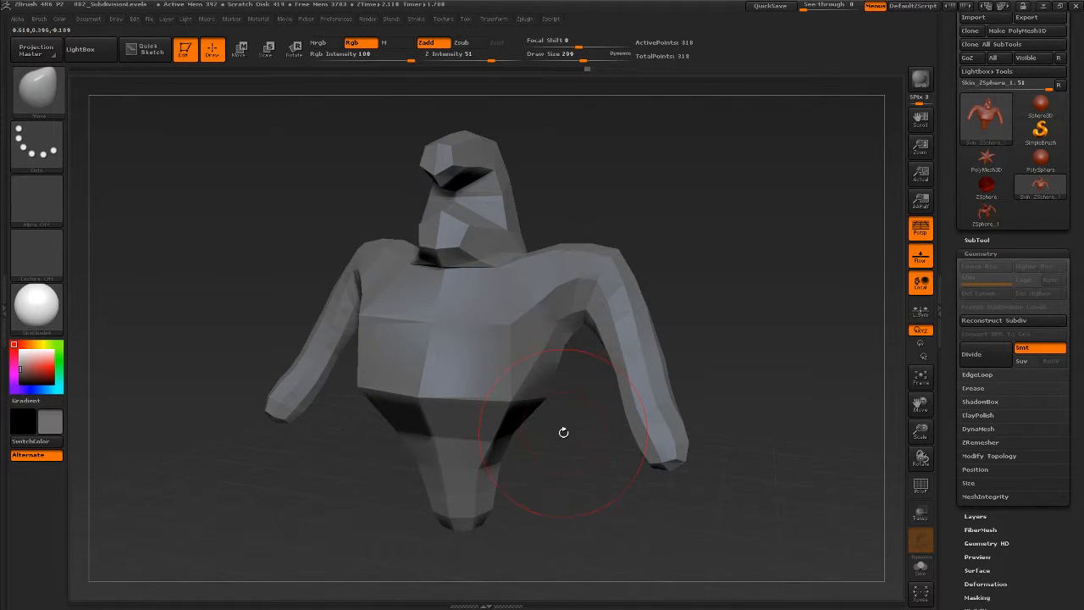
# Switch to the Inflat brush and thicken the arms at Z intensity 10.
pyautogui.press('b')
pyautogui.press('i')
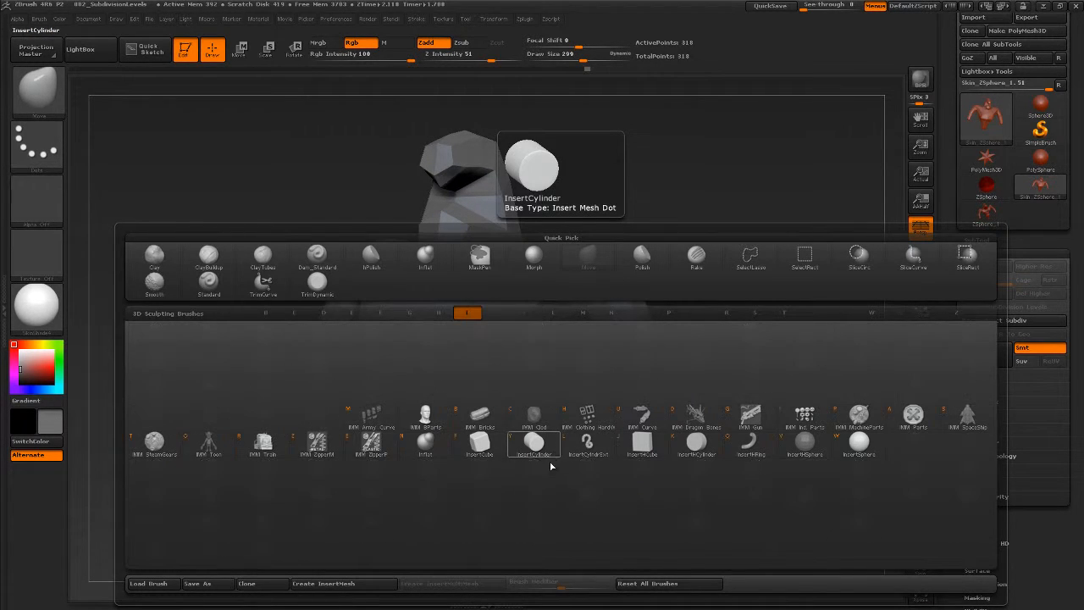
pyautogui.click(433, 450)
pyautogui.moveTo(565, 420)
pyautogui.mouseDown()
pyautogui.moveTo(583, 439)
pyautogui.moveTo(569, 426)
pyautogui.mouseUp()
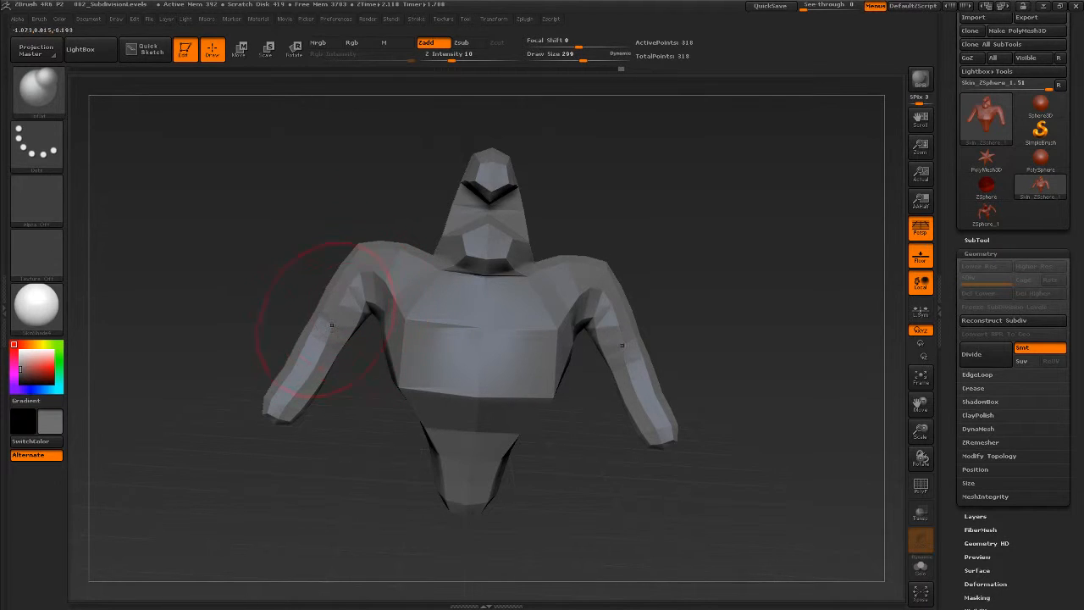
pyautogui.moveTo(325, 438); pyautogui.dragTo(322, 303)
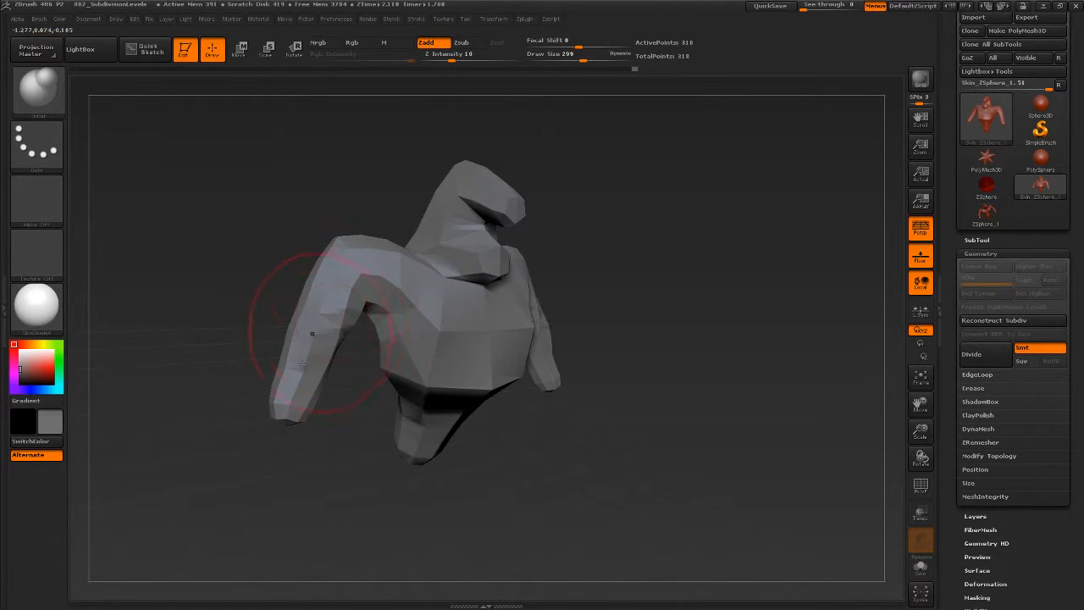
# Inflate the shoulders and upper back, and smooth the area at the base of the neck.
pyautogui.moveTo(644, 286)
pyautogui.mouseDown()
pyautogui.moveTo(624, 291)
pyautogui.moveTo(505, 250)
pyautogui.mouseUp()
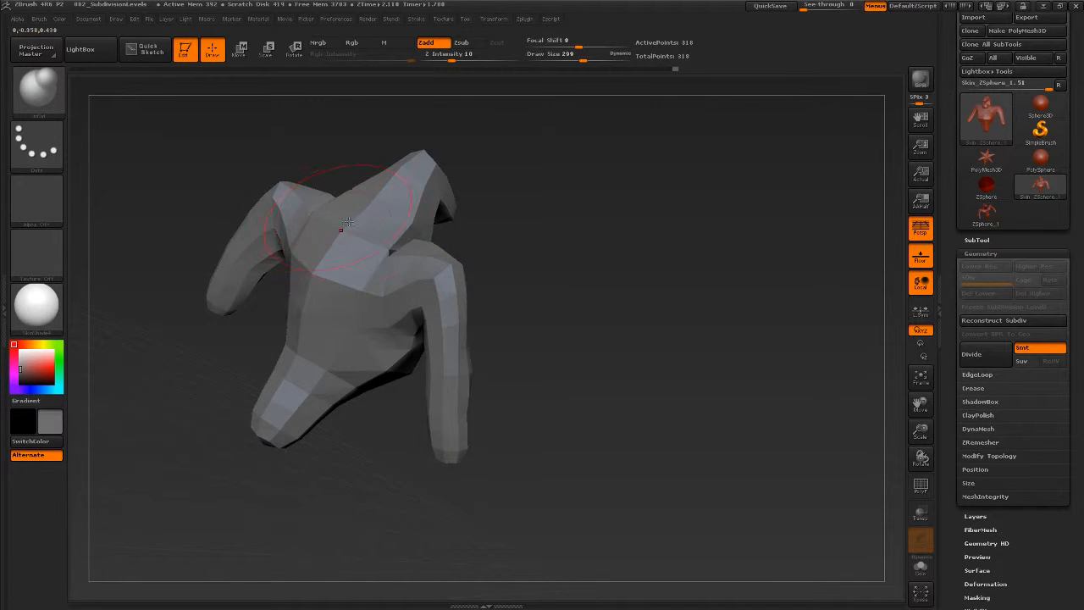
pyautogui.moveTo(559, 283)
pyautogui.mouseDown()
pyautogui.moveTo(500, 288)
pyautogui.moveTo(517, 279)
pyautogui.mouseUp()
pyautogui.keyDown('shift'); pyautogui.moveTo(370, 231); pyautogui.dragTo(356, 241); pyautogui.keyUp('shift')
pyautogui.moveTo(491, 276)
pyautogui.mouseDown()
pyautogui.moveTo(377, 256)
pyautogui.moveTo(378, 228)
pyautogui.mouseUp()
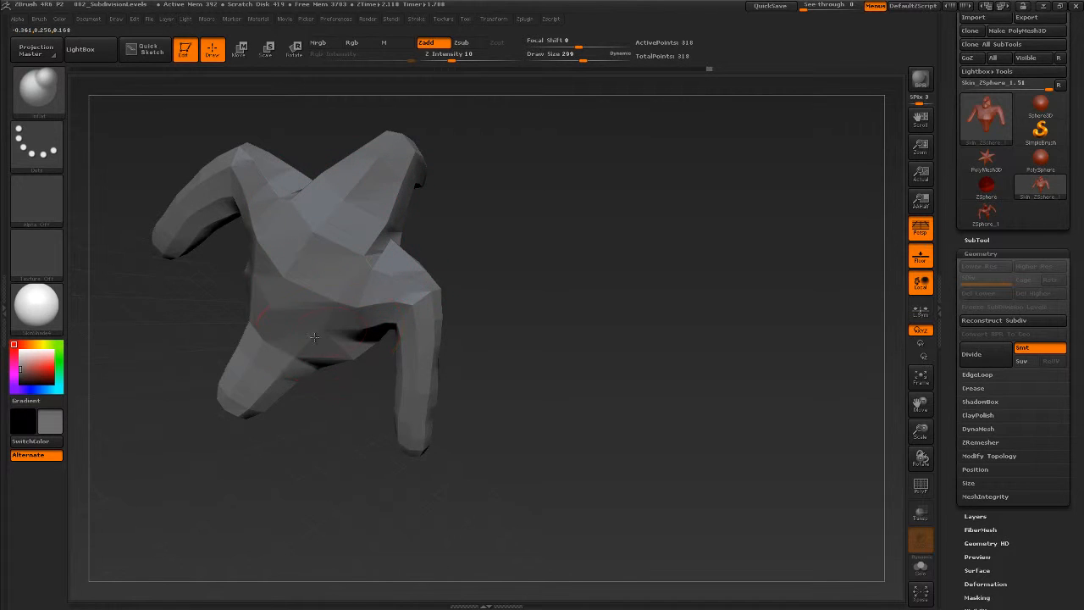
pyautogui.moveTo(559, 406); pyautogui.dragTo(590, 424)
# Switch back to the Move brush and adjust the torso sides and armpits.
pyautogui.press('b')
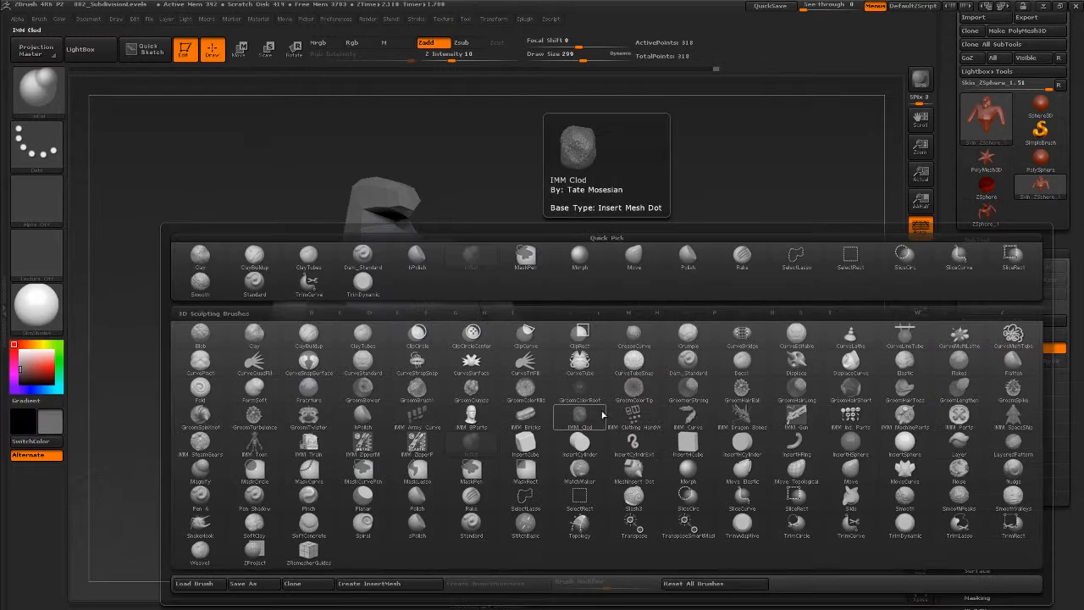
pyautogui.press('m')
pyautogui.click(852, 478)
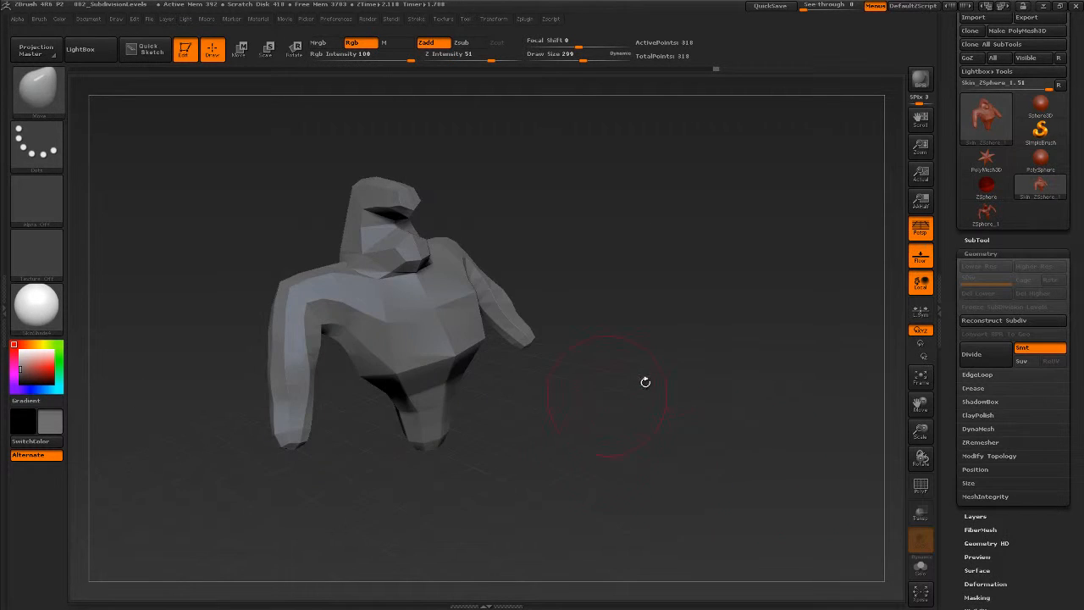
pyautogui.moveTo(645, 380); pyautogui.dragTo(617, 412)
pyautogui.moveTo(590, 447)
pyautogui.mouseDown()
pyautogui.moveTo(702, 438)
pyautogui.moveTo(660, 444)
pyautogui.mouseUp()
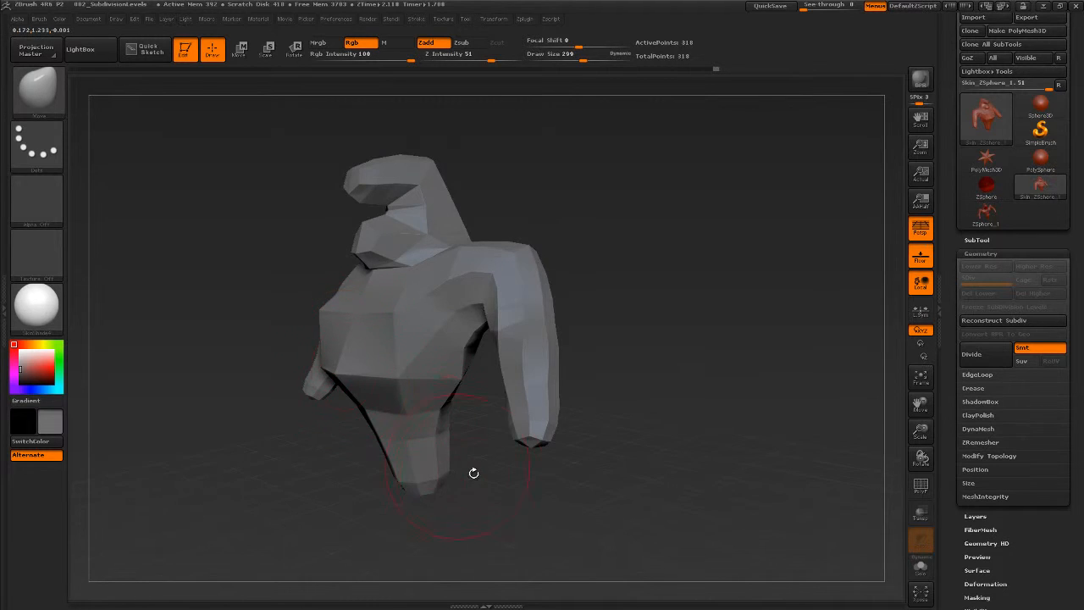
pyautogui.moveTo(473, 472)
pyautogui.mouseDown()
pyautogui.moveTo(527, 477)
pyautogui.moveTo(559, 460)
pyautogui.moveTo(462, 423)
pyautogui.mouseUp()
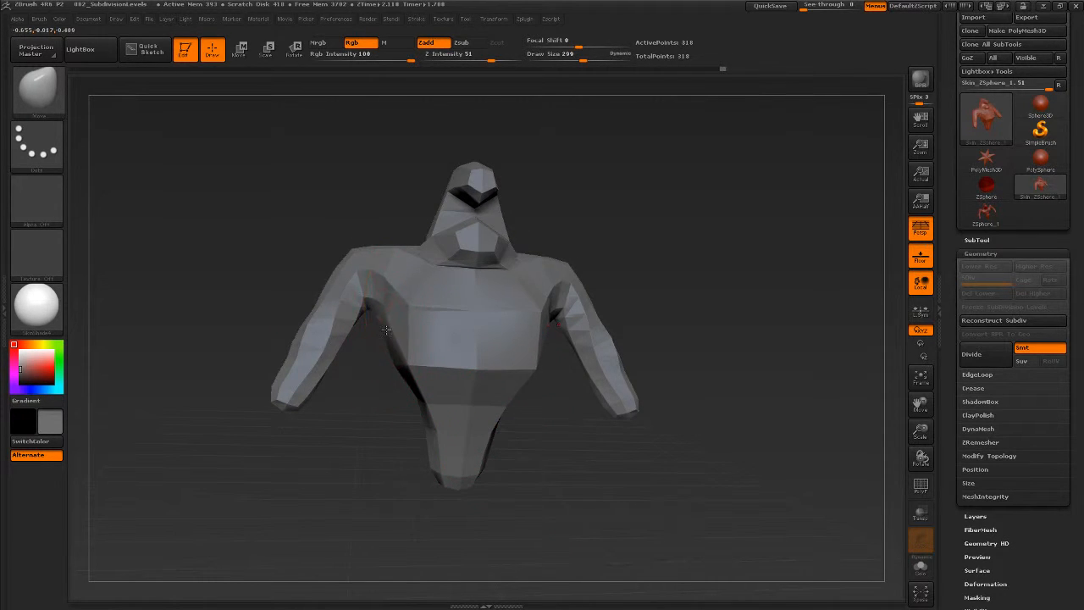
pyautogui.moveTo(385, 329)
pyautogui.mouseDown()
pyautogui.moveTo(357, 311)
pyautogui.moveTo(357, 325)
pyautogui.moveTo(326, 284)
pyautogui.moveTo(375, 305)
pyautogui.mouseUp()
# Set the draw size to 234 and reshape the head and neck.
pyautogui.press('s')
pyautogui.moveTo(561, 455)
pyautogui.mouseDown()
pyautogui.moveTo(545, 411)
pyautogui.moveTo(535, 422)
pyautogui.moveTo(416, 414)
pyautogui.moveTo(624, 223)
pyautogui.moveTo(660, 240)
pyautogui.mouseUp()
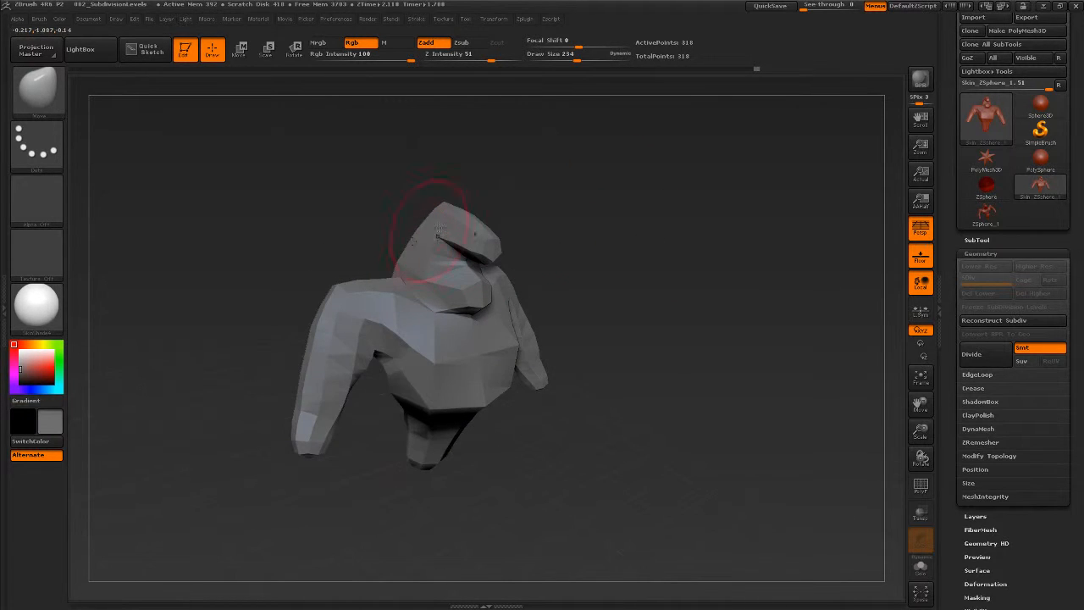
pyautogui.moveTo(563, 239)
pyautogui.mouseDown()
pyautogui.moveTo(517, 232)
pyautogui.moveTo(544, 230)
pyautogui.moveTo(566, 257)
pyautogui.moveTo(540, 265)
pyautogui.moveTo(585, 290)
pyautogui.moveTo(632, 293)
pyautogui.moveTo(648, 274)
pyautogui.moveTo(597, 276)
pyautogui.moveTo(665, 302)
pyautogui.mouseUp()
# Set the draw size to 372 and reshape the back and lower torso in broad moves.
pyautogui.press('s')
pyautogui.press('s')
pyautogui.moveTo(680, 313); pyautogui.dragTo(618, 314)
pyautogui.moveTo(598, 352)
pyautogui.mouseDown()
pyautogui.moveTo(640, 362)
pyautogui.moveTo(579, 378)
pyautogui.moveTo(602, 346)
pyautogui.moveTo(606, 359)
pyautogui.mouseUp()
pyautogui.moveTo(427, 479)
pyautogui.mouseDown()
pyautogui.moveTo(432, 464)
pyautogui.moveTo(459, 492)
pyautogui.moveTo(375, 454)
pyautogui.moveTo(490, 491)
pyautogui.moveTo(462, 480)
pyautogui.mouseUp()
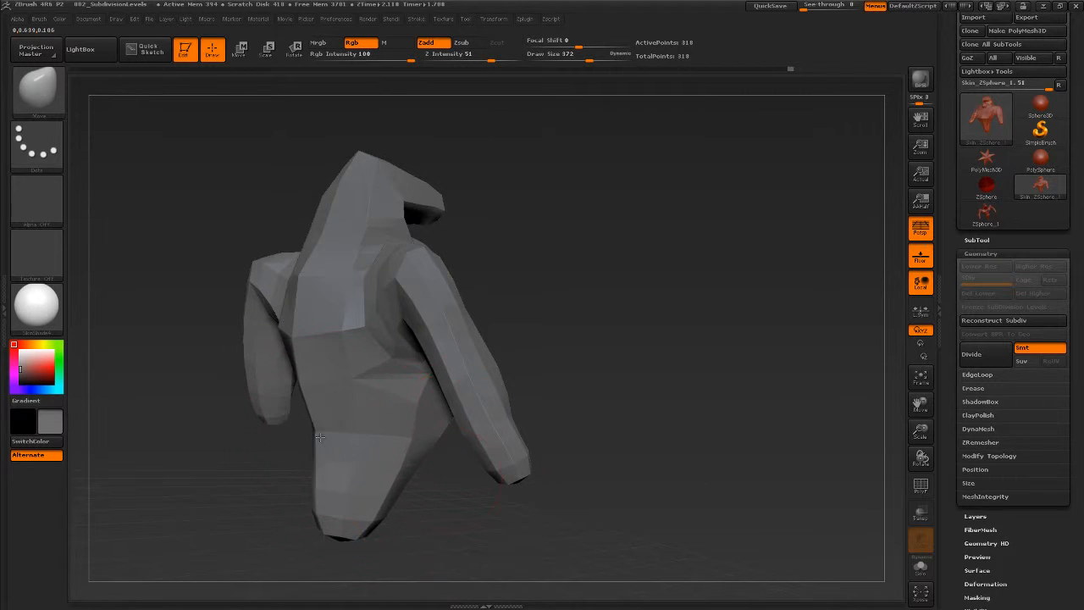
pyautogui.moveTo(489, 235); pyautogui.dragTo(339, 291)
# Reduce the draw size to 202 and reshape the neck, back of the head and jaw.
pyautogui.press('s')
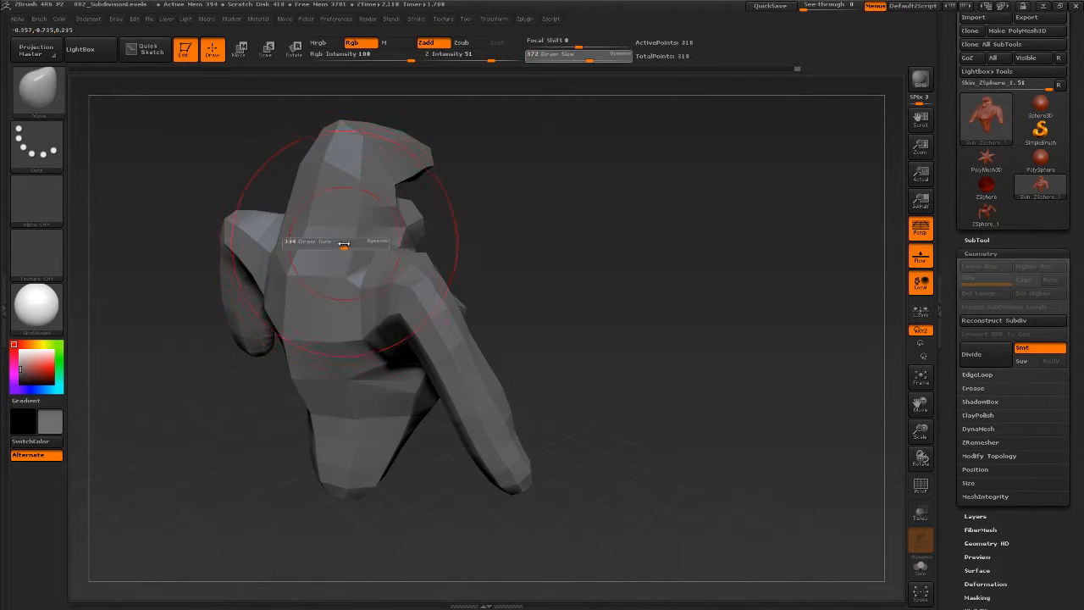
pyautogui.moveTo(330, 243); pyautogui.dragTo(332, 243)
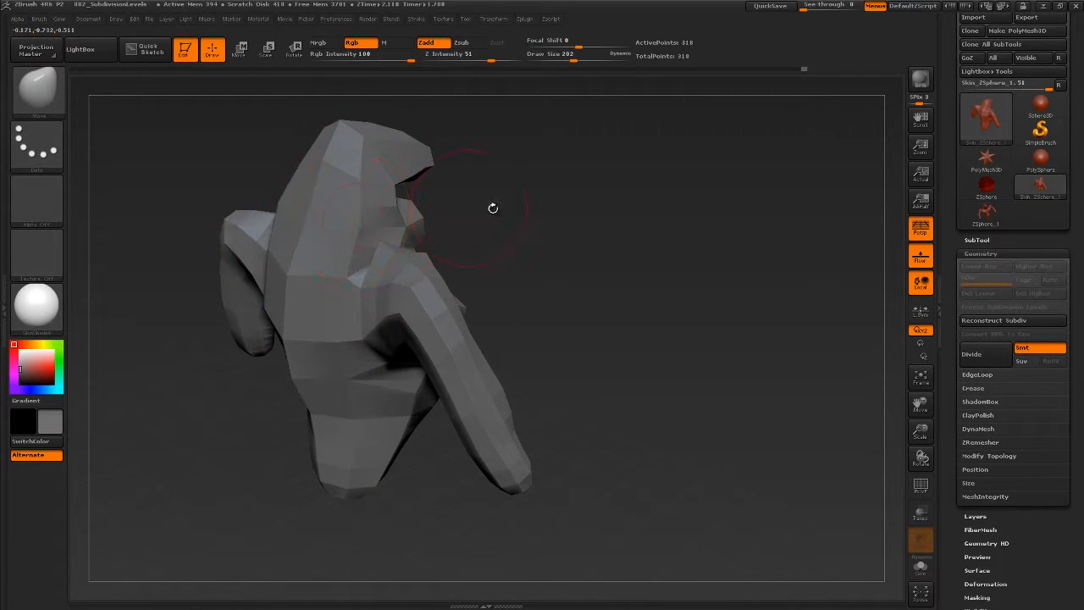
pyautogui.moveTo(493, 209); pyautogui.dragTo(261, 209)
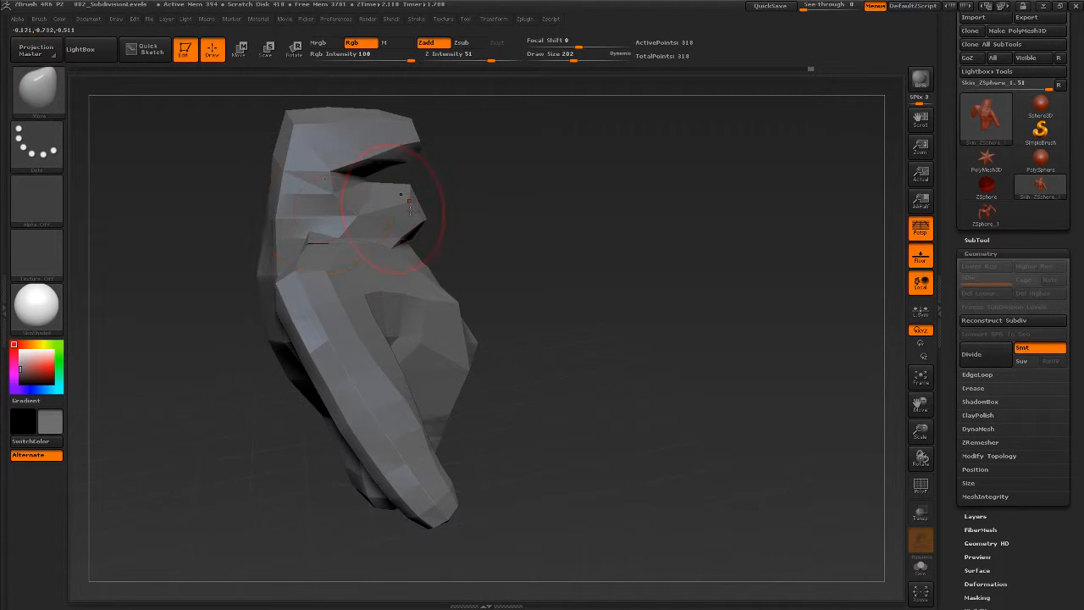
pyautogui.moveTo(432, 211); pyautogui.dragTo(466, 217)
pyautogui.moveTo(273, 214); pyautogui.dragTo(224, 207)
pyautogui.moveTo(457, 216); pyautogui.dragTo(498, 250)
# Refine the shoulders, neck base and upper back with a smaller Move brush.
pyautogui.moveTo(476, 315); pyautogui.dragTo(356, 279)
pyautogui.moveTo(492, 211)
pyautogui.mouseDown()
pyautogui.moveTo(521, 224)
pyautogui.moveTo(457, 211)
pyautogui.mouseUp()
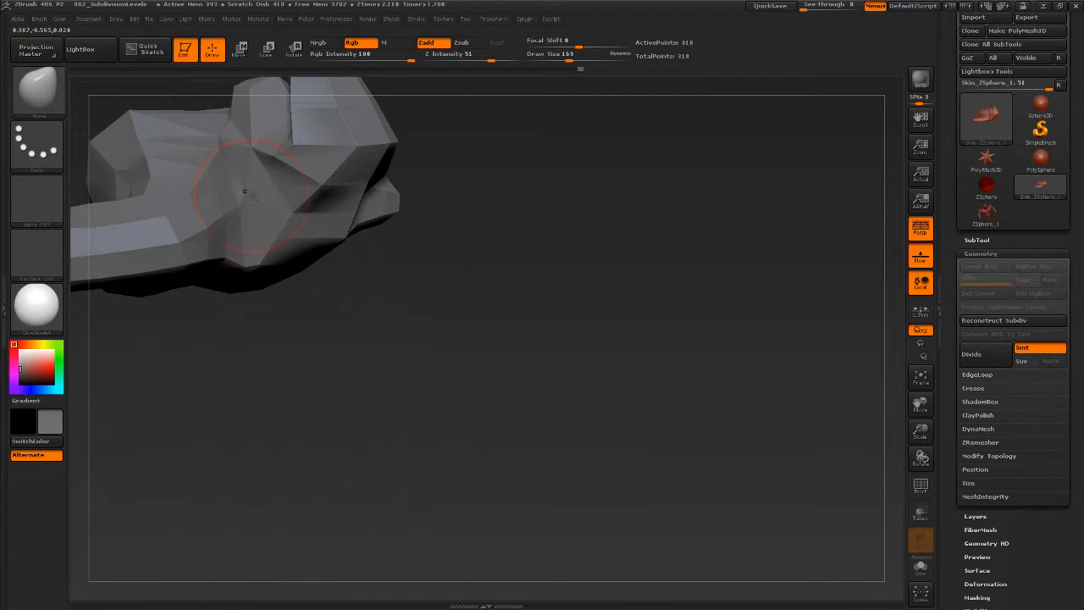
pyautogui.moveTo(245, 191); pyautogui.dragTo(366, 304)
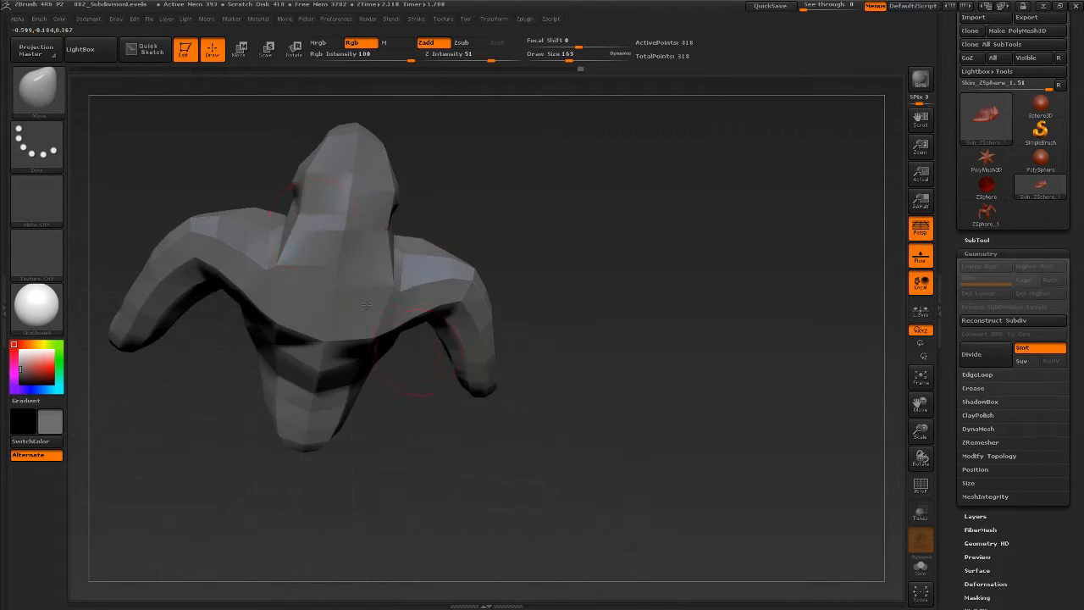
pyautogui.moveTo(343, 222); pyautogui.dragTo(562, 393)
pyautogui.moveTo(695, 366); pyautogui.dragTo(593, 326)
# Divide the mesh to subdivision level 2, then adjust the arms with draw size 262.
pyautogui.click(975, 355)
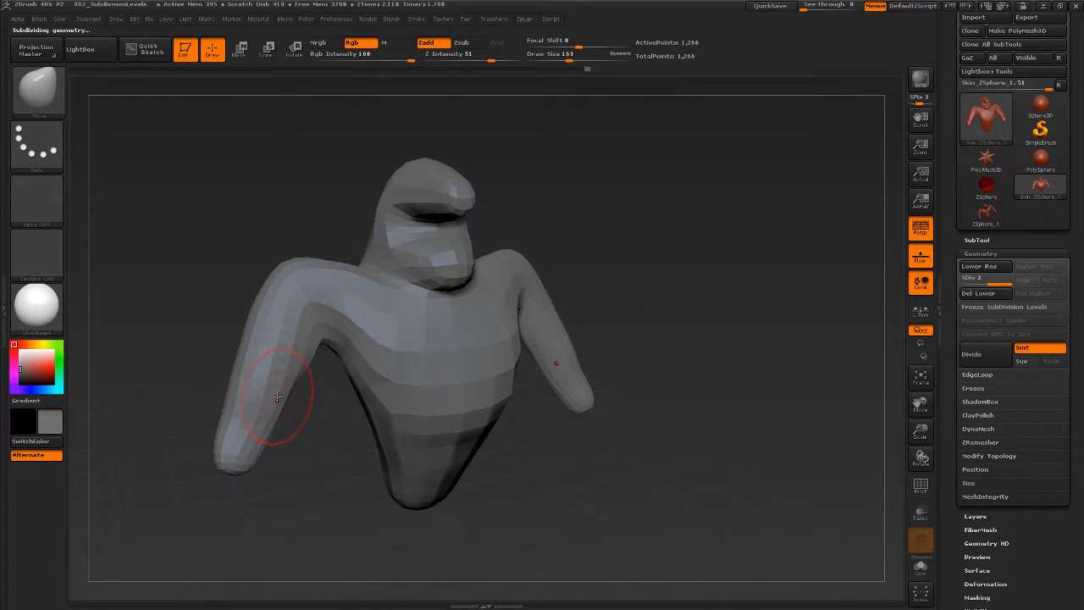
pyautogui.press('s')
pyautogui.moveTo(279, 388); pyautogui.dragTo(290, 389)
pyautogui.keyDown('shift'); pyautogui.moveTo(615, 458); pyautogui.dragTo(608, 444); pyautogui.keyUp('shift')
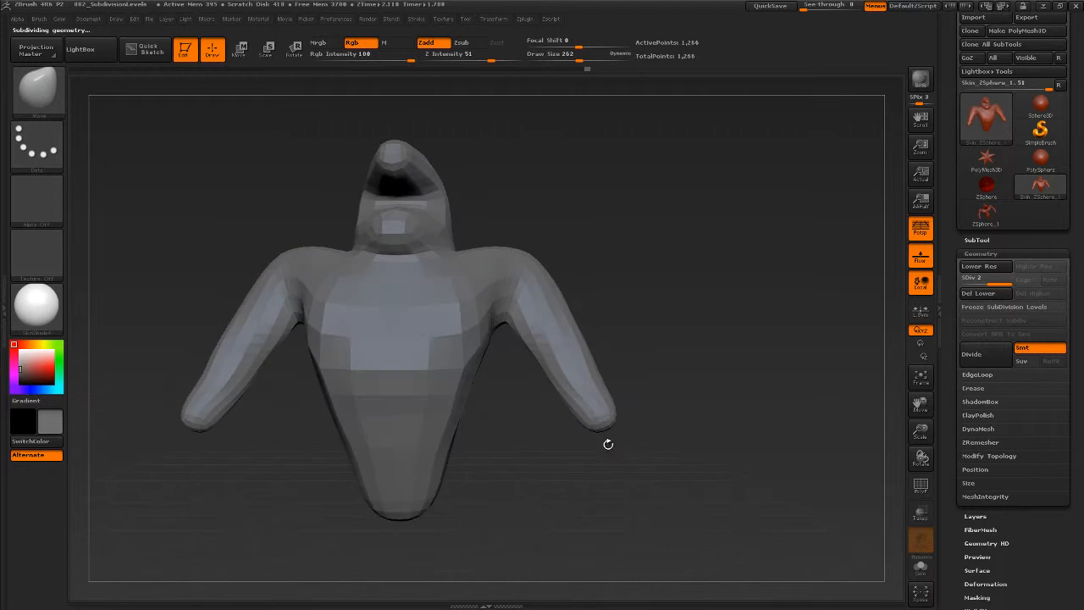
pyautogui.moveTo(521, 424); pyautogui.dragTo(527, 397)
# Raise the draw size to 350, then reshape the armpits and forearms and smooth the arms.
pyautogui.press('s')
pyautogui.press('s')
pyautogui.moveTo(312, 307); pyautogui.dragTo(301, 313)
pyautogui.moveTo(257, 371); pyautogui.dragTo(240, 415)
pyautogui.moveTo(251, 358); pyautogui.dragTo(259, 360)
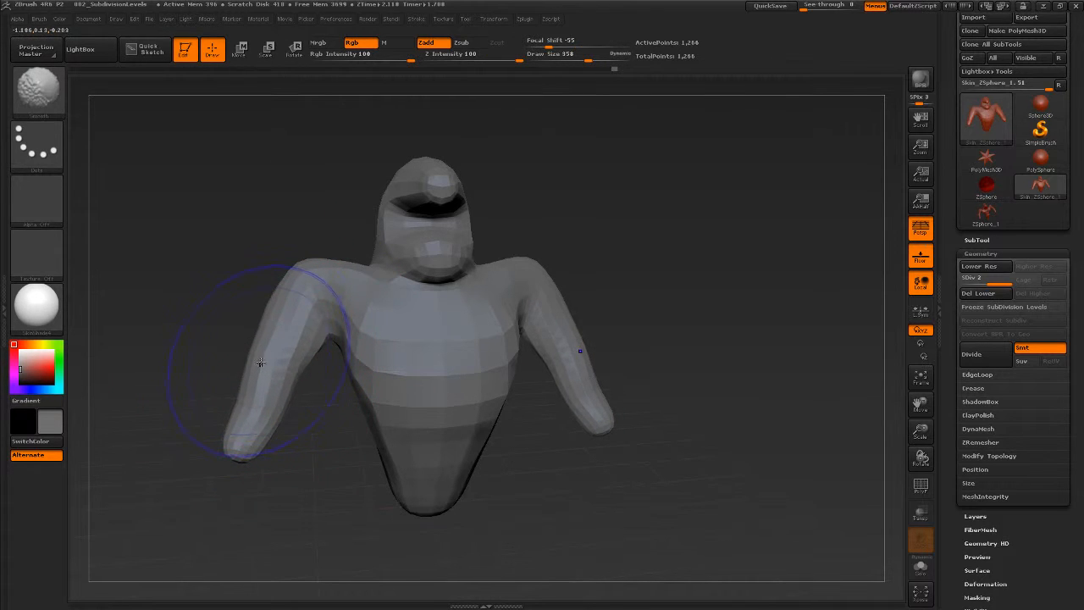
# Reduce the draw size to 286 and then 251 while refining the chest sides and arm contours.
pyautogui.press('[')
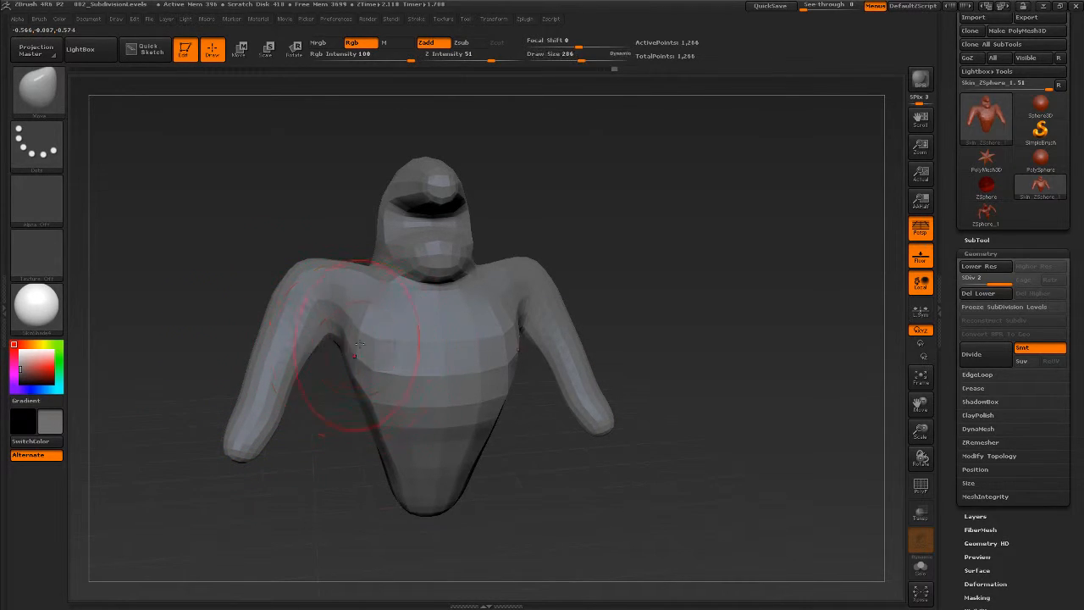
pyautogui.moveTo(298, 367); pyautogui.dragTo(294, 369)
pyautogui.moveTo(293, 371); pyautogui.dragTo(269, 394, button='right')
pyautogui.press('s')
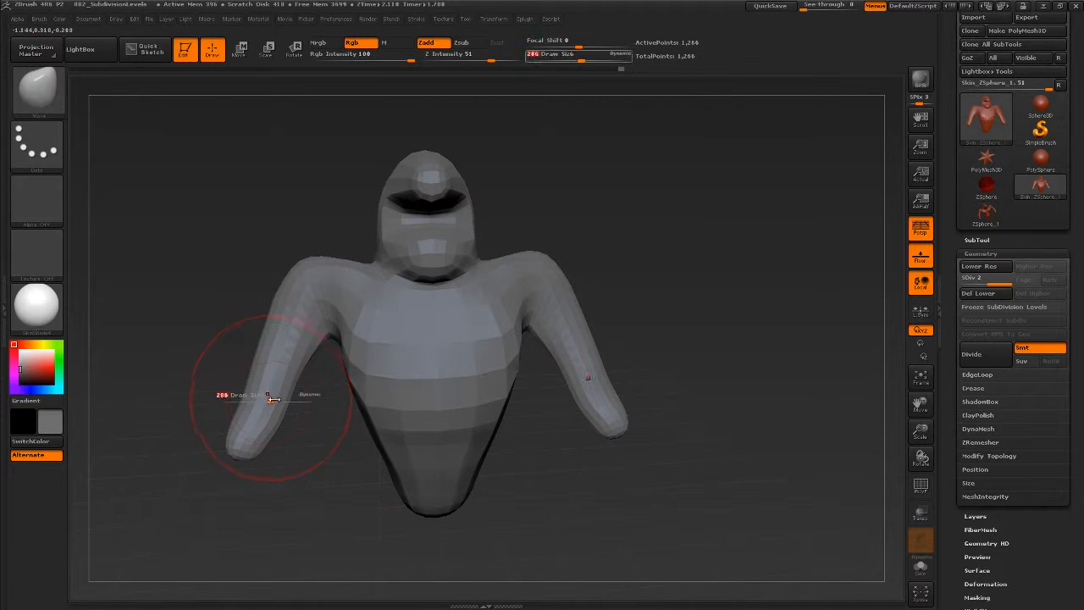
pyautogui.moveTo(269, 394); pyautogui.dragTo(310, 345)
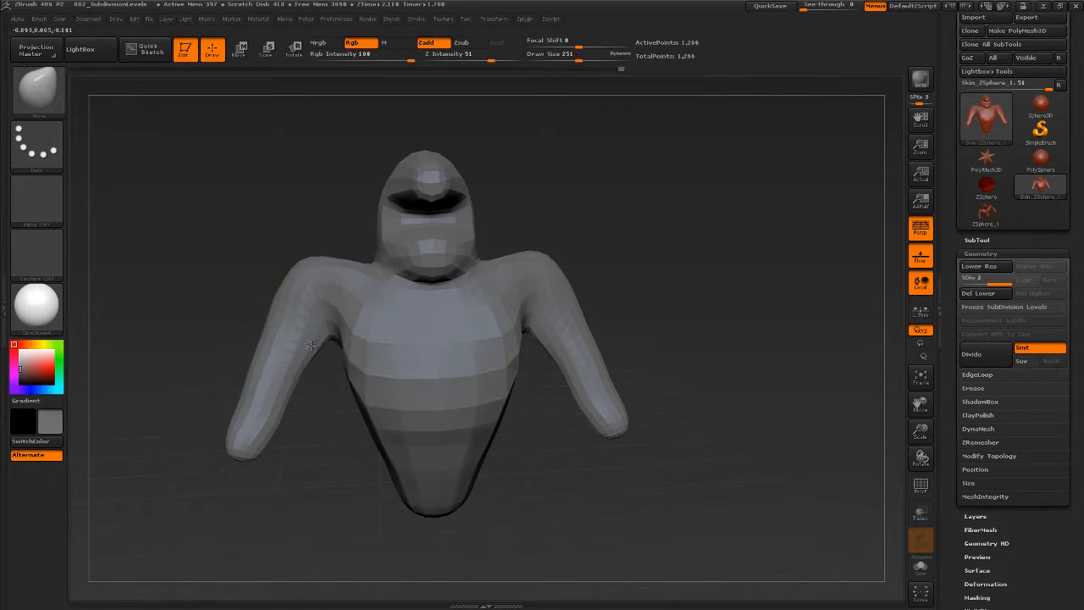
# Reshape the upper back and shoulders, reducing the draw size to 172 for the neck-to-shoulder transition.
pyautogui.moveTo(602, 297); pyautogui.dragTo(357, 356)
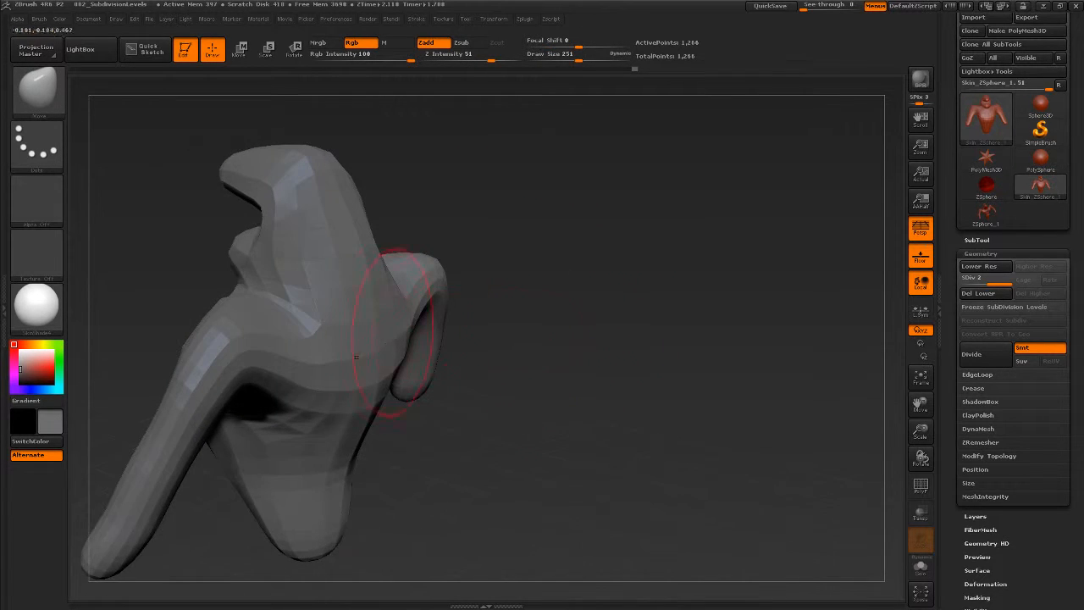
pyautogui.moveTo(467, 330); pyautogui.dragTo(394, 244)
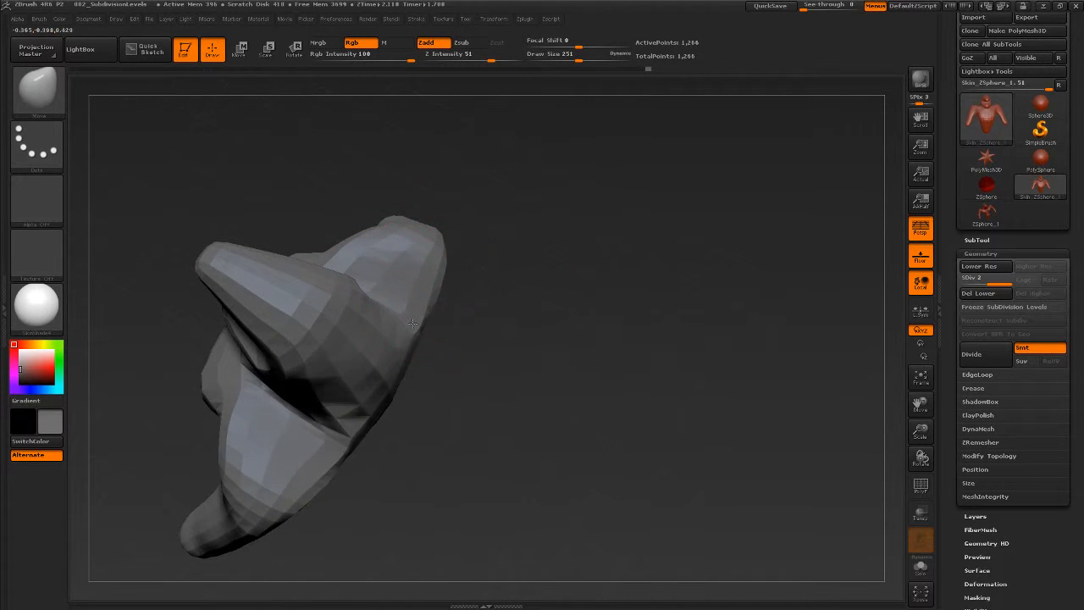
pyautogui.moveTo(442, 320); pyautogui.dragTo(463, 307)
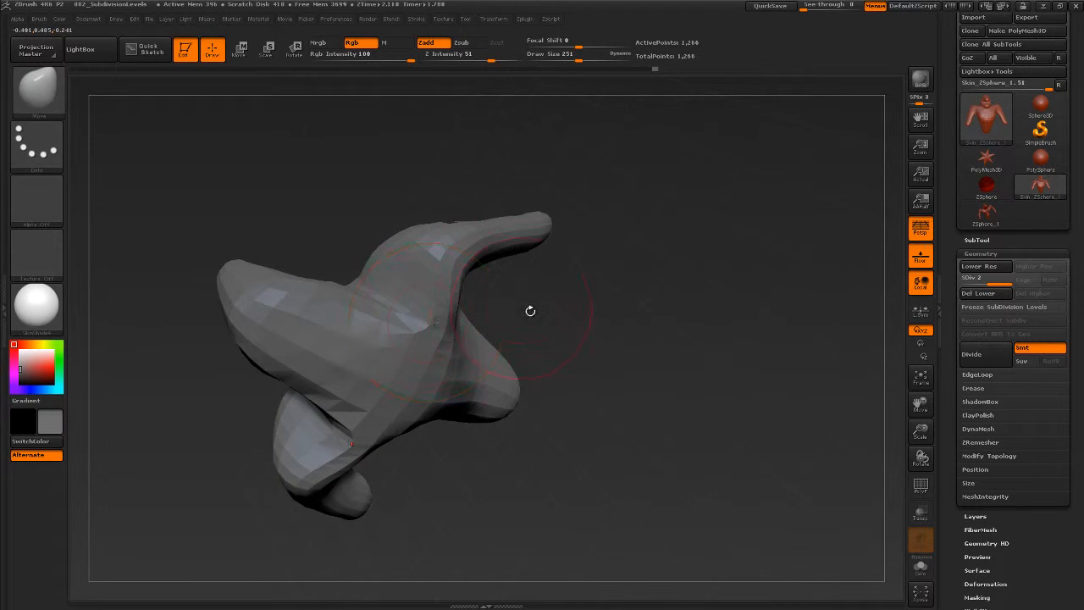
pyautogui.moveTo(530, 311); pyautogui.dragTo(383, 302)
pyautogui.press('s')
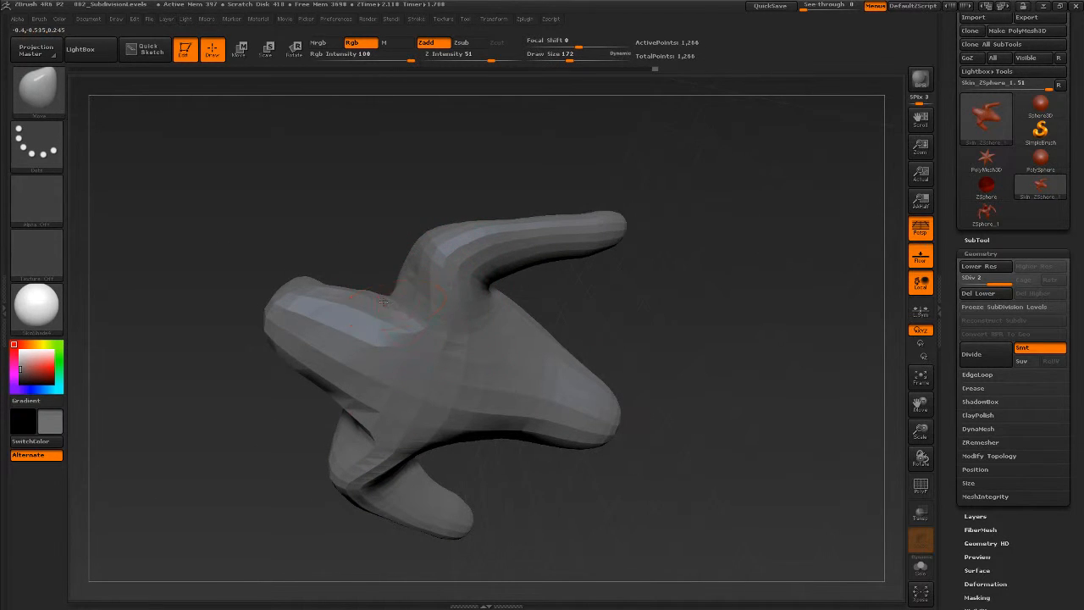
pyautogui.moveTo(572, 301); pyautogui.dragTo(622, 356)
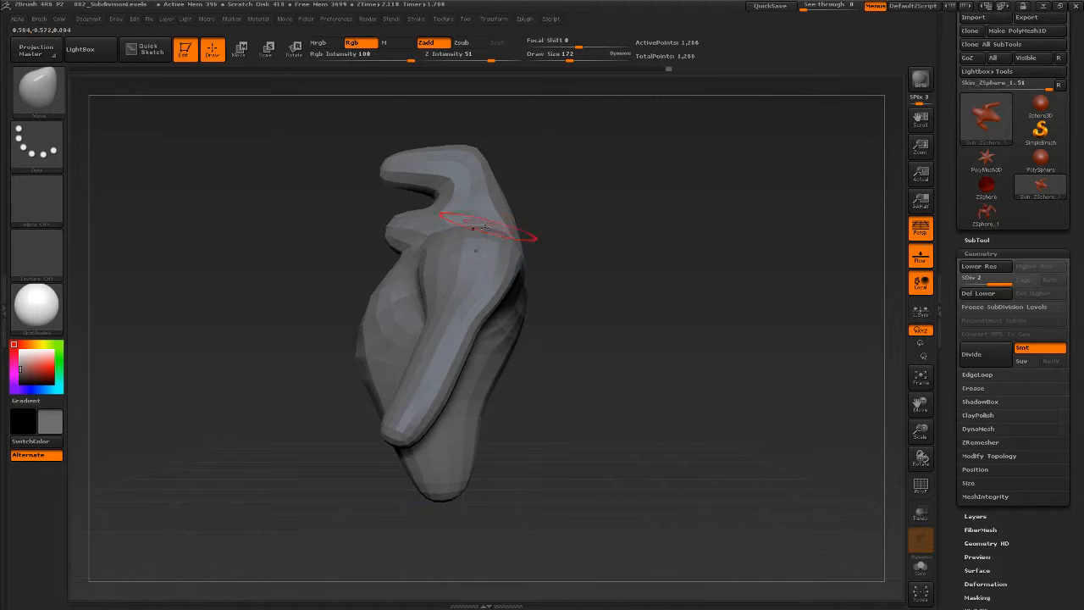
# Reshape the brow, jaw and back of the head in side view.
pyautogui.moveTo(387, 174); pyautogui.dragTo(391, 172)
pyautogui.press('s')
pyautogui.moveTo(396, 179); pyautogui.dragTo(429, 149)
pyautogui.press('s')
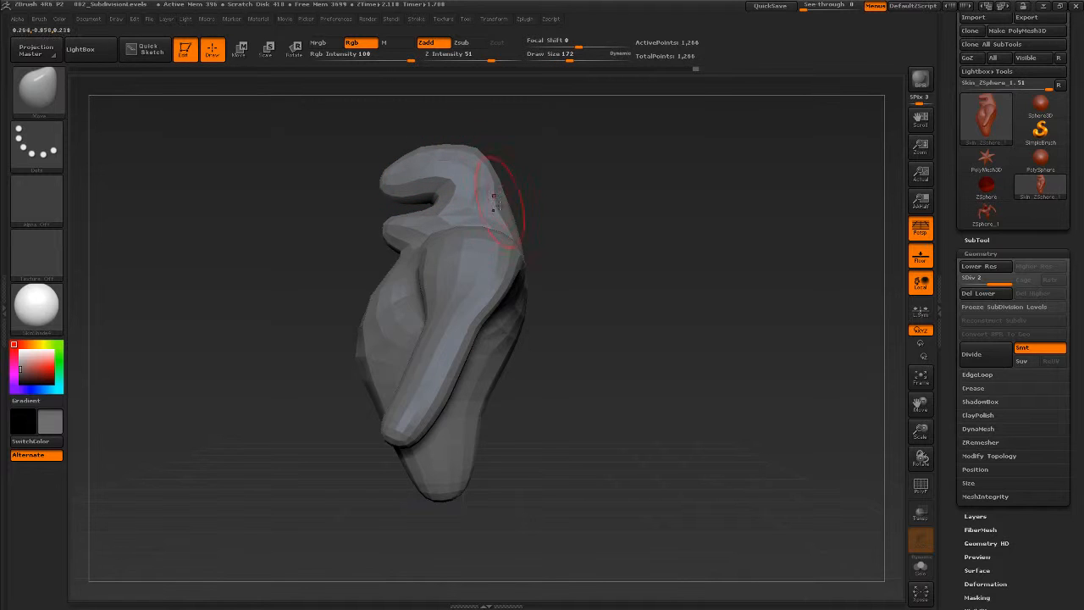
# Enlarge the draw size to about 290 and adjust the chest and lower back in profile.
pyautogui.press('s')
pyautogui.moveTo(382, 356)
pyautogui.mouseDown()
pyautogui.moveTo(396, 356)
pyautogui.moveTo(377, 361)
pyautogui.mouseUp()
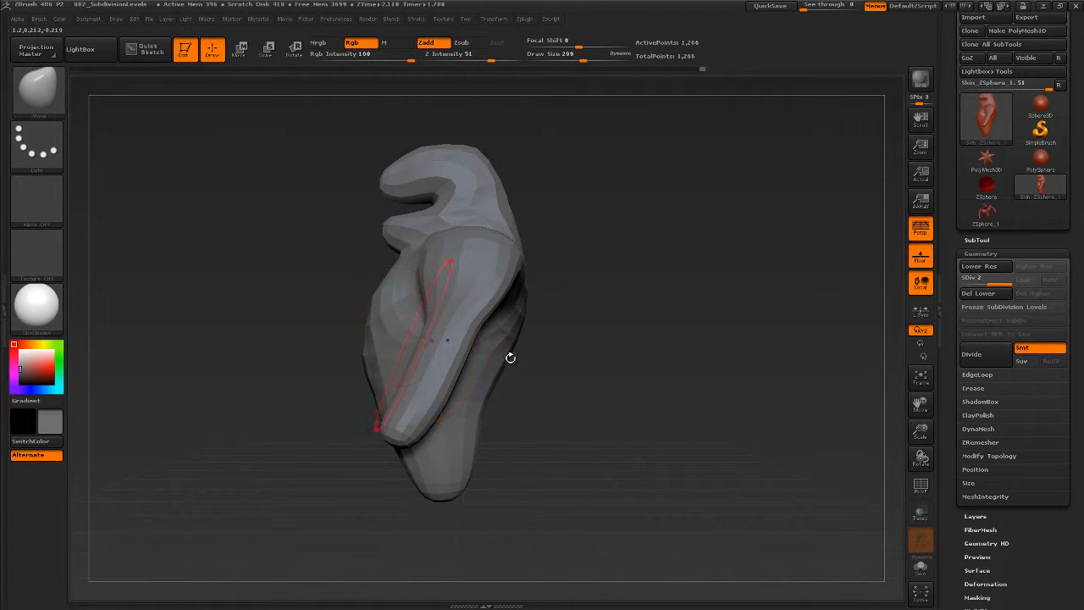
pyautogui.moveTo(488, 379); pyautogui.dragTo(505, 384)
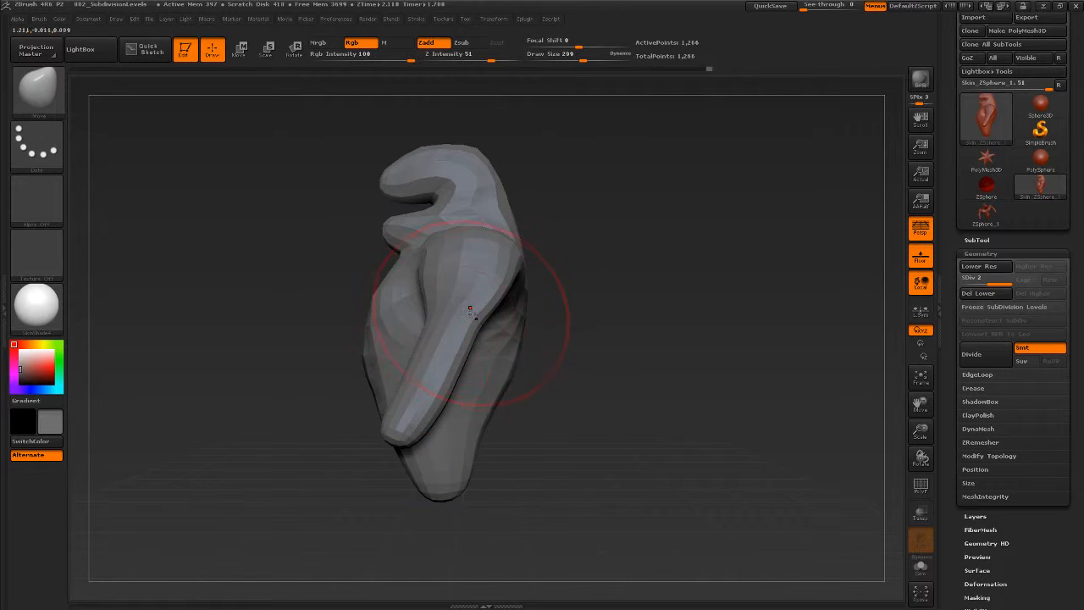
# Reduce the draw size to 217 and reshape the back of the upper arm and the chest edge in side view.
pyautogui.press('s')
pyautogui.moveTo(470, 310); pyautogui.dragTo(440, 308)
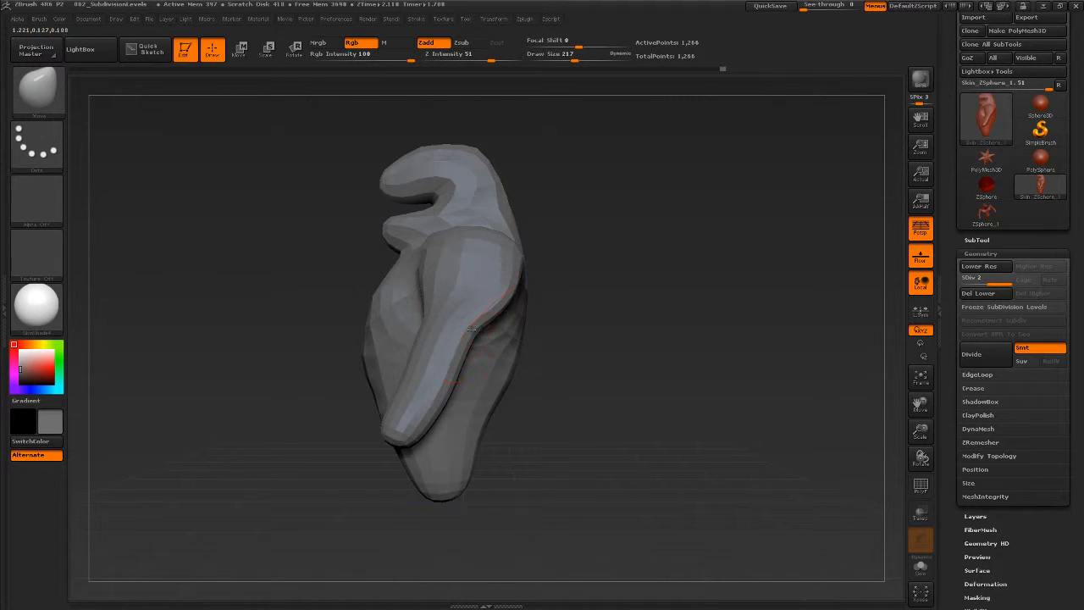
pyautogui.moveTo(472, 328); pyautogui.dragTo(479, 353)
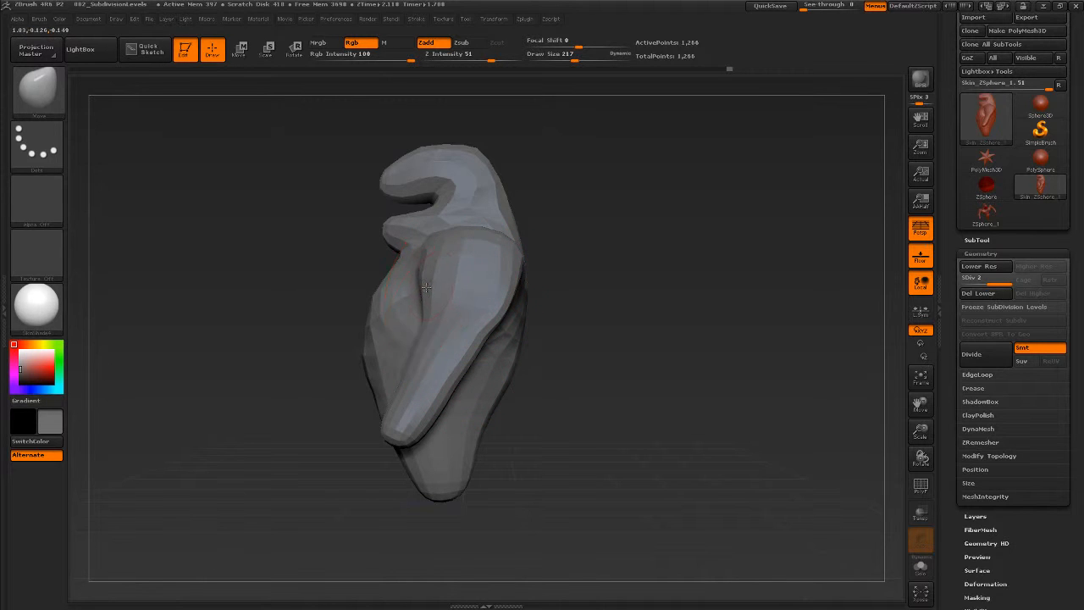
pyautogui.moveTo(426, 288); pyautogui.dragTo(414, 319)
# Round out the shoulders and outer upper arms from the front, reducing the draw size to 154.
pyautogui.moveTo(597, 299)
pyautogui.mouseDown()
pyautogui.moveTo(593, 307)
pyautogui.moveTo(636, 316)
pyautogui.mouseUp()
pyautogui.moveTo(565, 328)
pyautogui.mouseDown()
pyautogui.moveTo(639, 325)
pyautogui.moveTo(586, 319)
pyautogui.mouseUp()
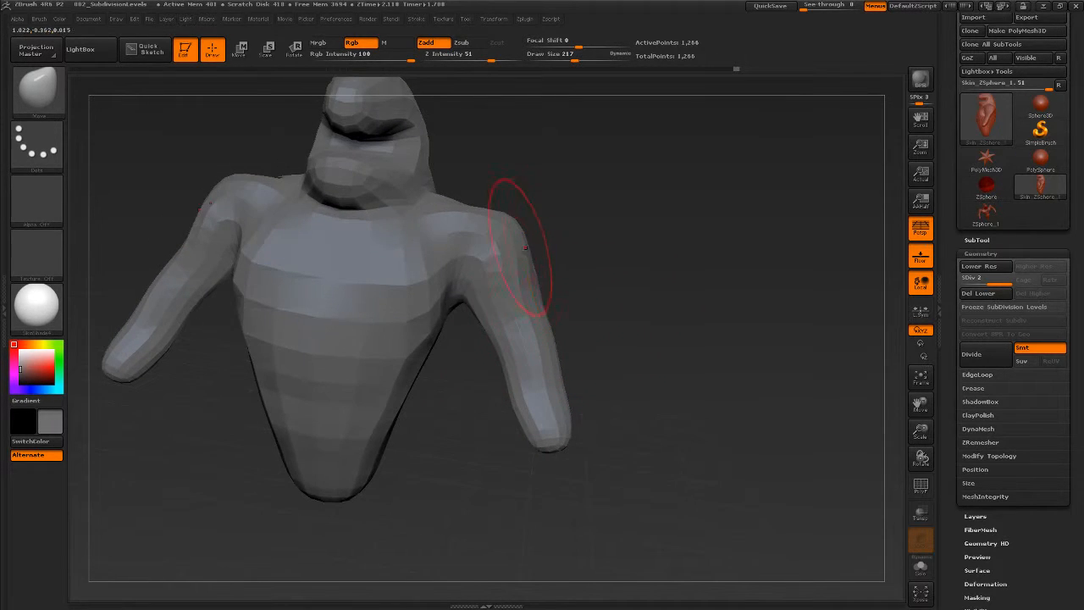
pyautogui.moveTo(520, 250); pyautogui.dragTo(526, 263)
pyautogui.moveTo(454, 204)
pyautogui.mouseDown()
pyautogui.moveTo(483, 205)
pyautogui.moveTo(528, 254)
pyautogui.mouseUp()
pyautogui.press('s')
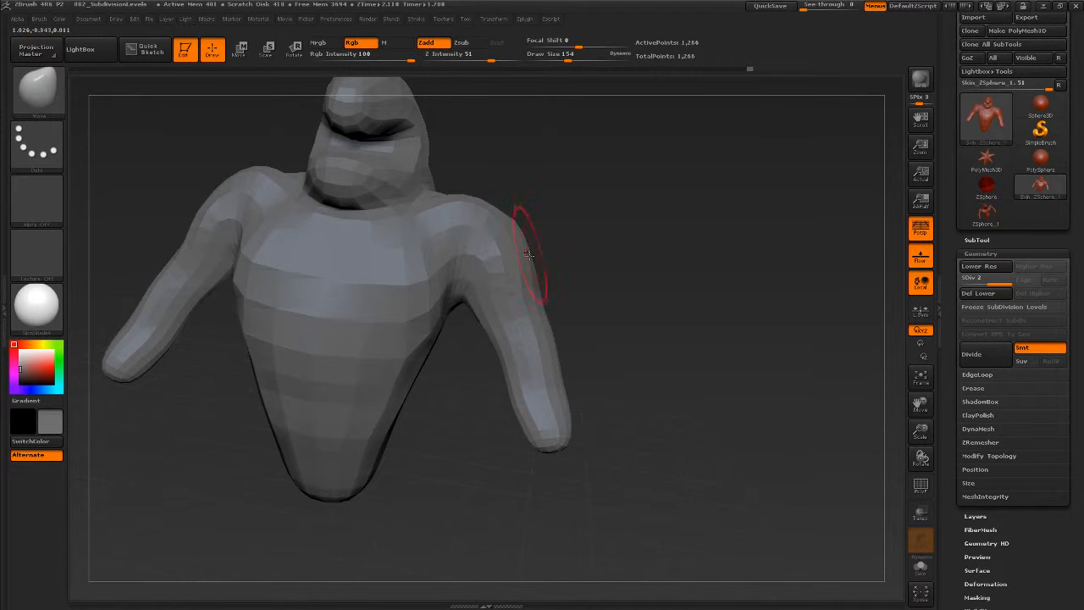
# Adjust the armpit area with a draw size of 257, and reshape the rear of the upper arm at 217.
pyautogui.moveTo(608, 298)
pyautogui.mouseDown()
pyautogui.moveTo(635, 381)
pyautogui.moveTo(652, 326)
pyautogui.moveTo(652, 358)
pyautogui.moveTo(658, 348)
pyautogui.moveTo(614, 324)
pyautogui.mouseUp()
pyautogui.press('s')
pyautogui.moveTo(484, 320); pyautogui.dragTo(496, 320)
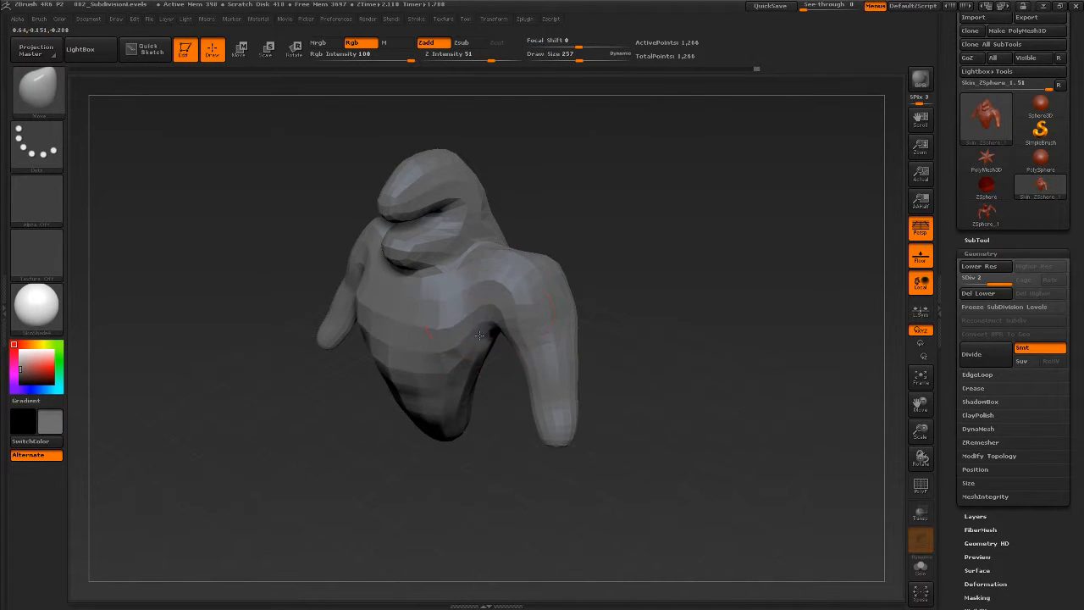
pyautogui.moveTo(622, 355); pyautogui.dragTo(590, 425)
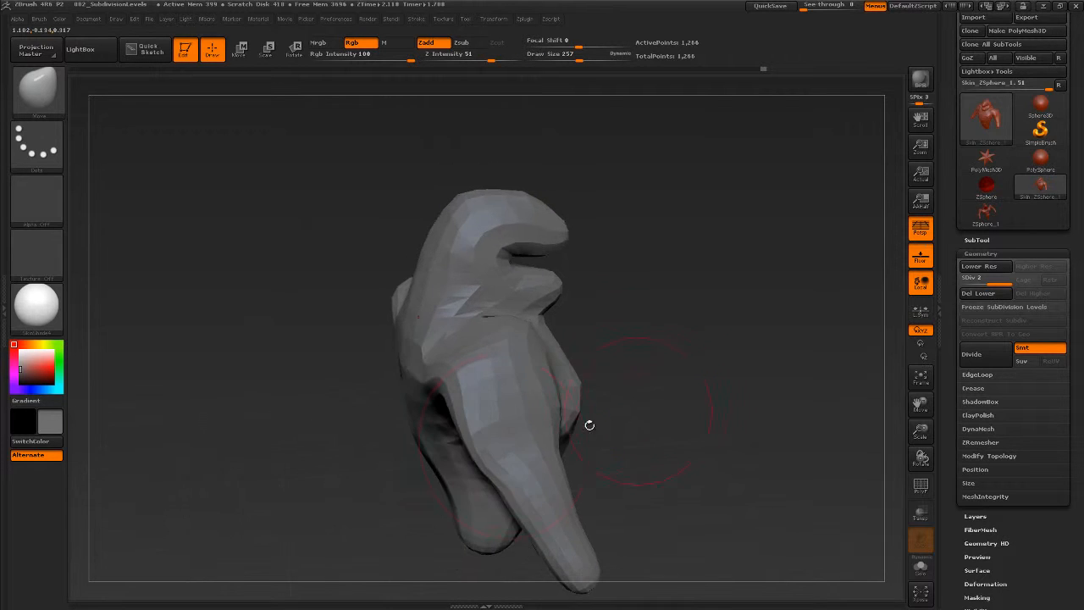
pyautogui.moveTo(484, 454); pyautogui.dragTo(467, 413)
pyautogui.press('s')
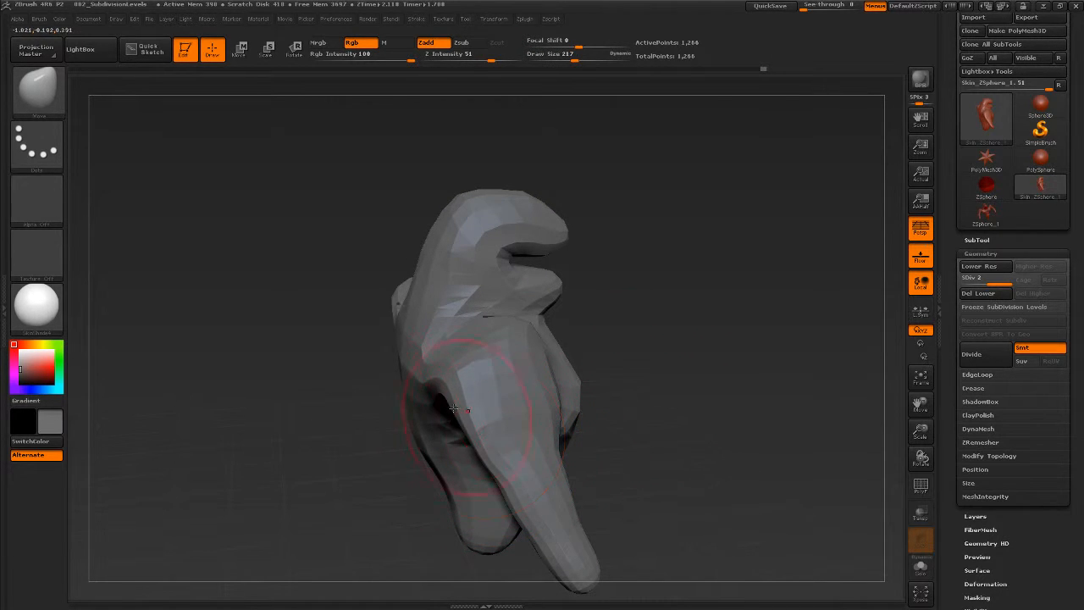
# Reshape the upper back beside the arms, enlarging the draw size to about 260.
pyautogui.moveTo(584, 398); pyautogui.dragTo(629, 388)
pyautogui.moveTo(419, 437); pyautogui.dragTo(423, 445)
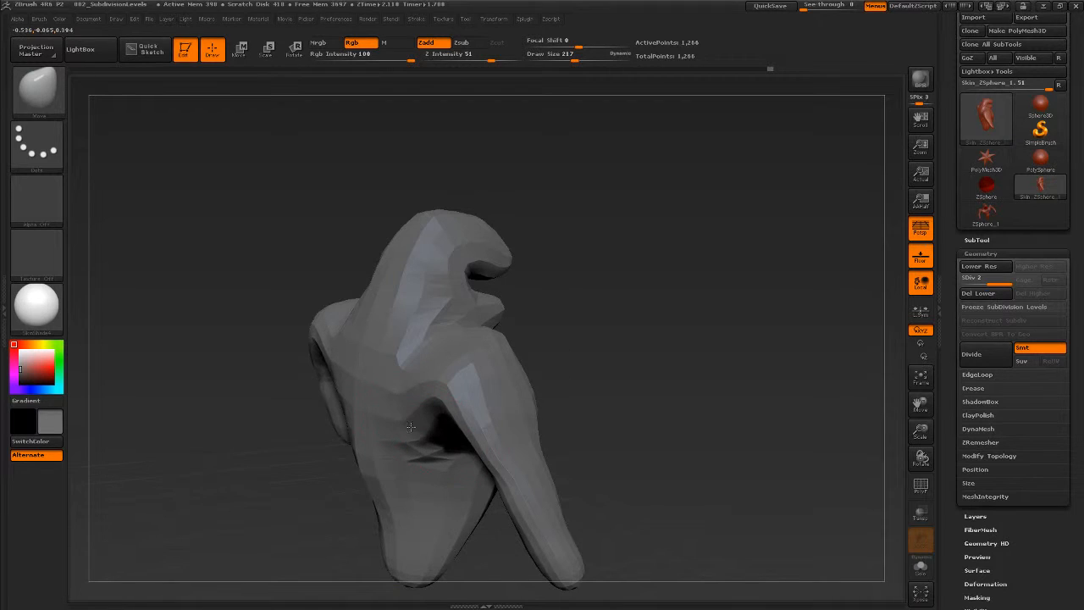
pyautogui.moveTo(569, 375)
pyautogui.mouseDown()
pyautogui.moveTo(619, 392)
pyautogui.moveTo(615, 370)
pyautogui.moveTo(632, 377)
pyautogui.mouseUp()
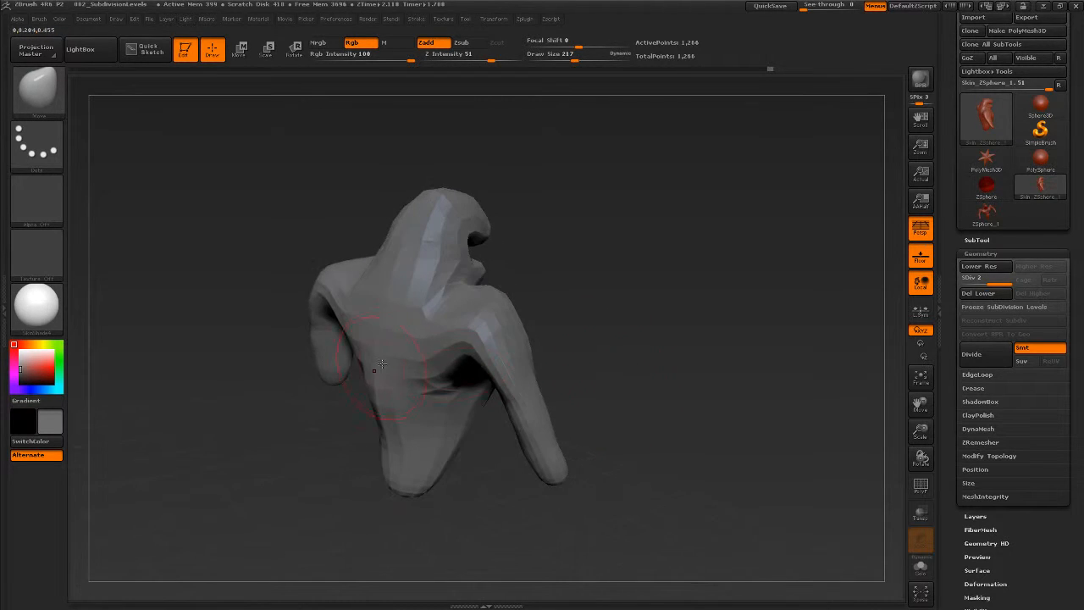
pyautogui.press('s')
pyautogui.moveTo(387, 367); pyautogui.dragTo(333, 363)
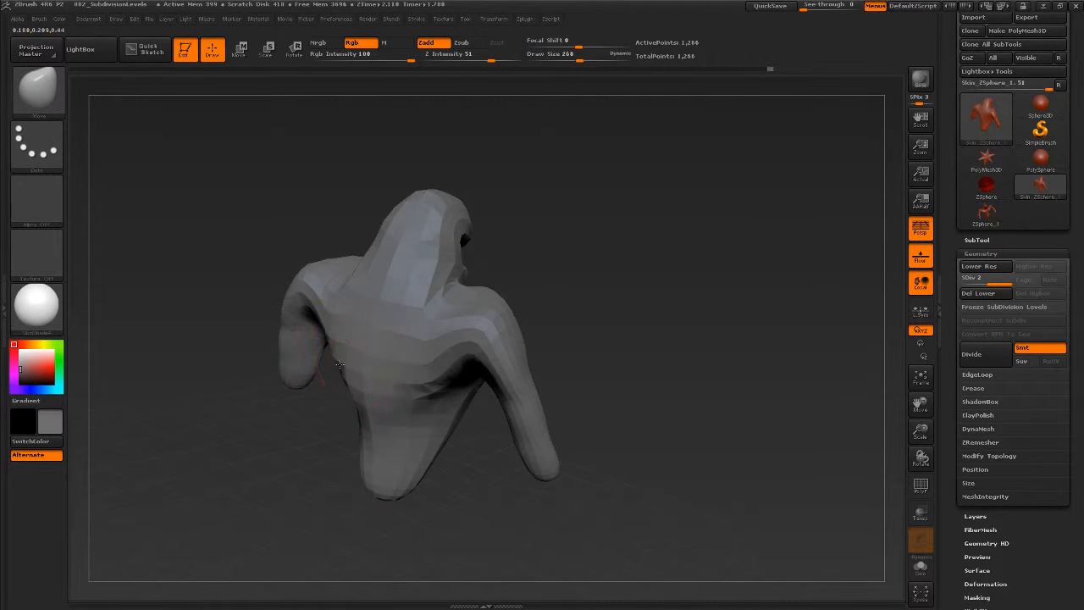
# Undo the last stroke on the back and rework the side of the torso below the armpit.
pyautogui.moveTo(477, 465); pyautogui.dragTo(496, 465)
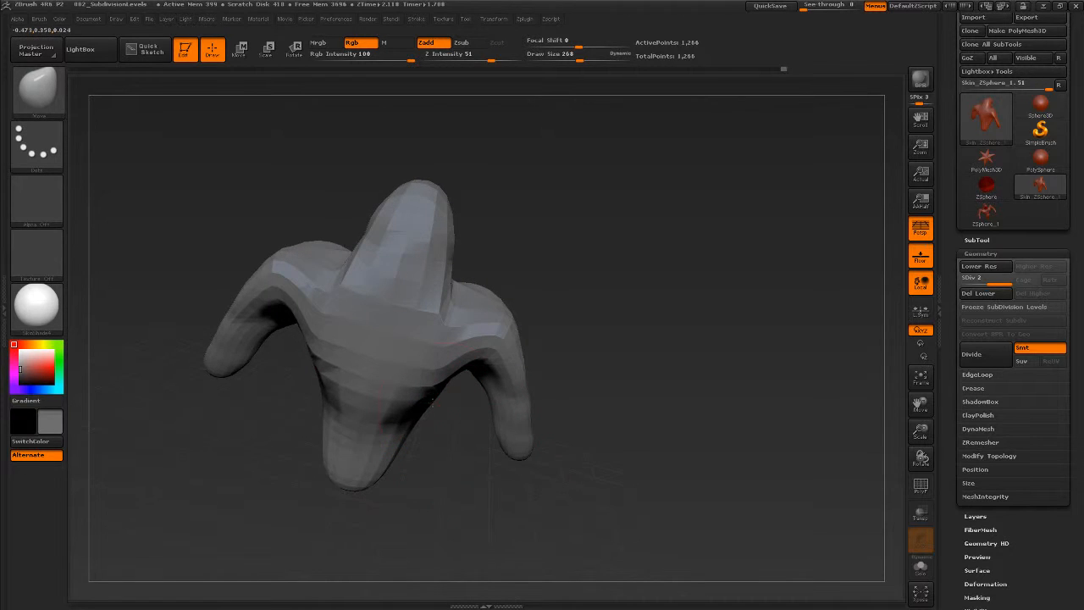
pyautogui.hotkey('ctrl', 'z')
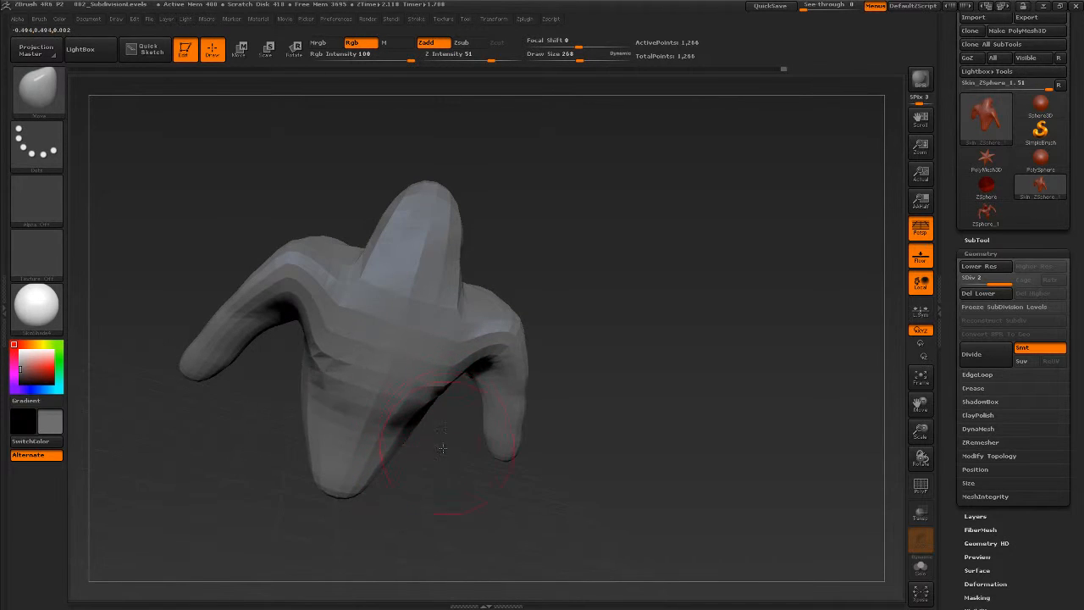
pyautogui.moveTo(474, 428); pyautogui.dragTo(437, 409)
pyautogui.moveTo(597, 371)
pyautogui.mouseDown()
pyautogui.moveTo(573, 360)
pyautogui.moveTo(428, 439)
pyautogui.moveTo(609, 358)
pyautogui.moveTo(643, 370)
pyautogui.moveTo(624, 350)
pyautogui.moveTo(542, 331)
pyautogui.mouseUp()
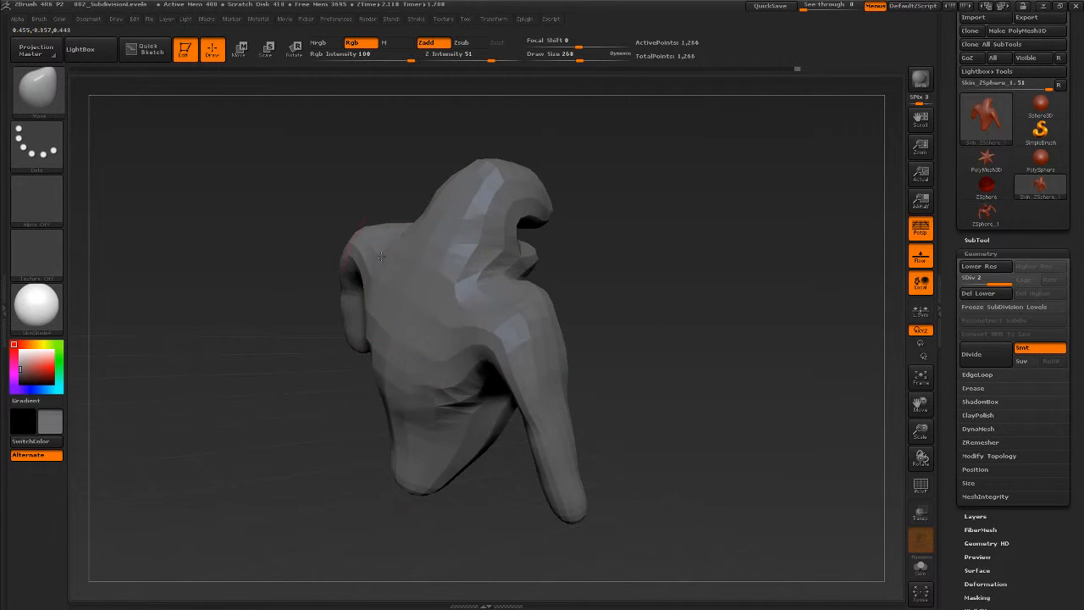
# Reduce the draw size to 207 and refine the arm's thickness and underside from the rear and side.
pyautogui.moveTo(656, 283)
pyautogui.mouseDown()
pyautogui.moveTo(579, 264)
pyautogui.moveTo(578, 280)
pyautogui.moveTo(649, 317)
pyautogui.moveTo(600, 302)
pyautogui.moveTo(621, 358)
pyautogui.mouseUp()
pyautogui.press('s')
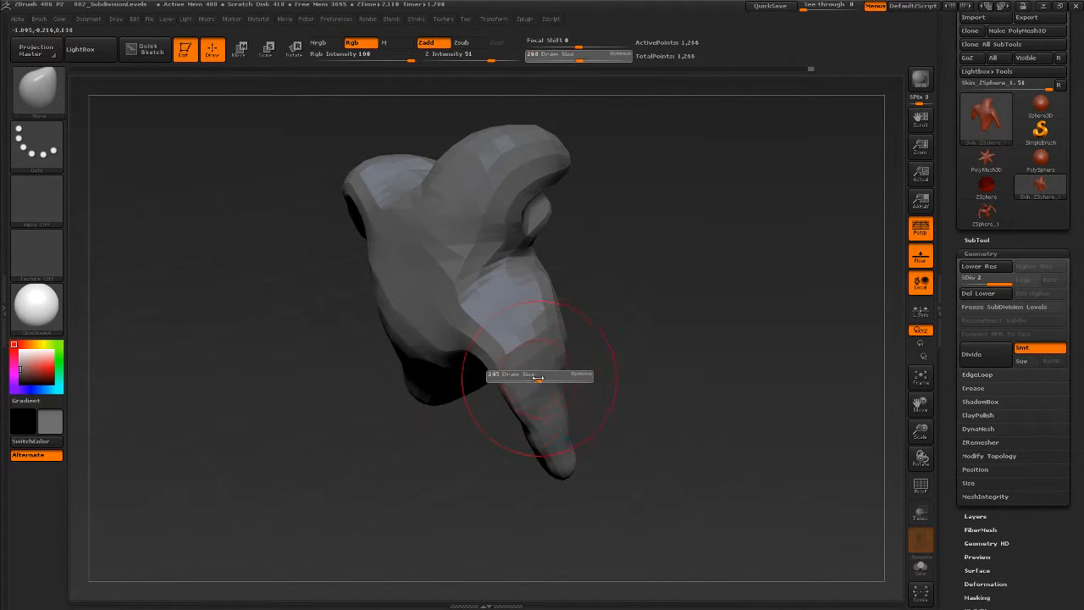
pyautogui.moveTo(538, 378); pyautogui.dragTo(533, 378)
pyautogui.moveTo(611, 383); pyautogui.dragTo(656, 411)
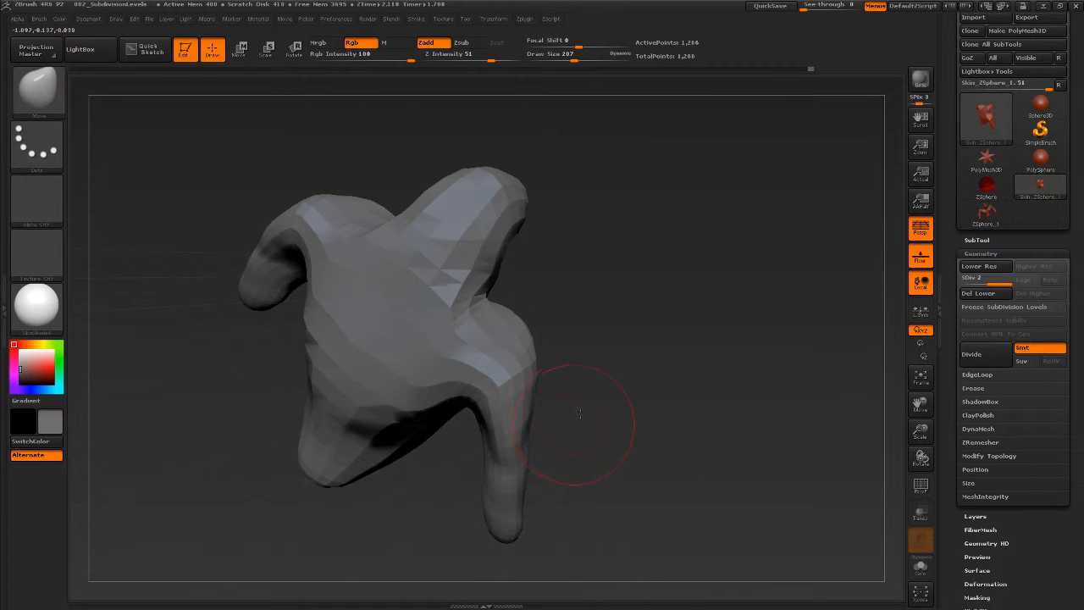
pyautogui.moveTo(580, 413); pyautogui.dragTo(465, 429)
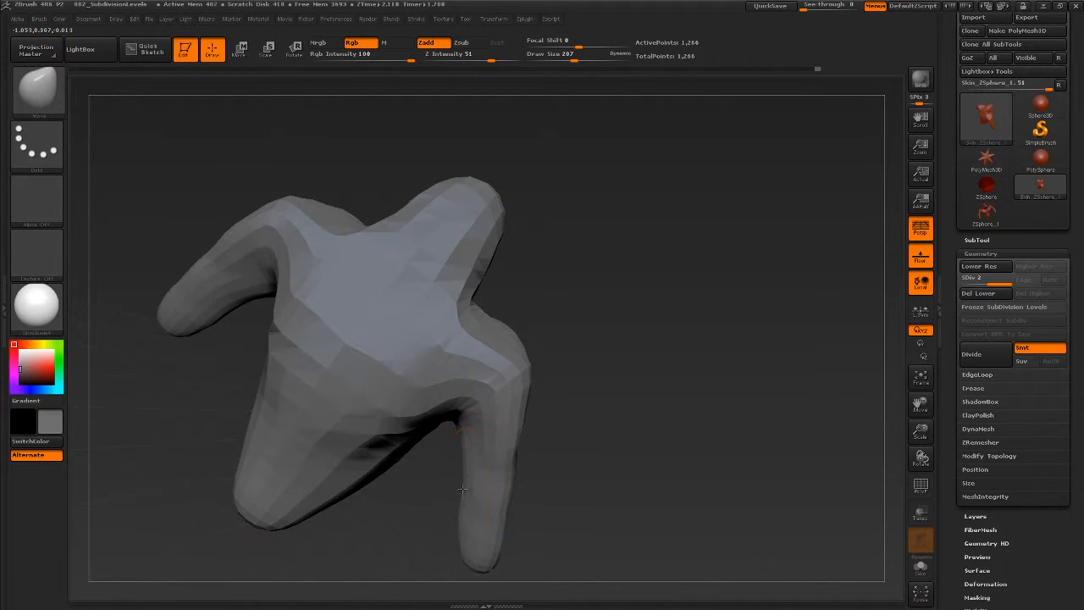
pyautogui.moveTo(608, 427); pyautogui.dragTo(496, 423)
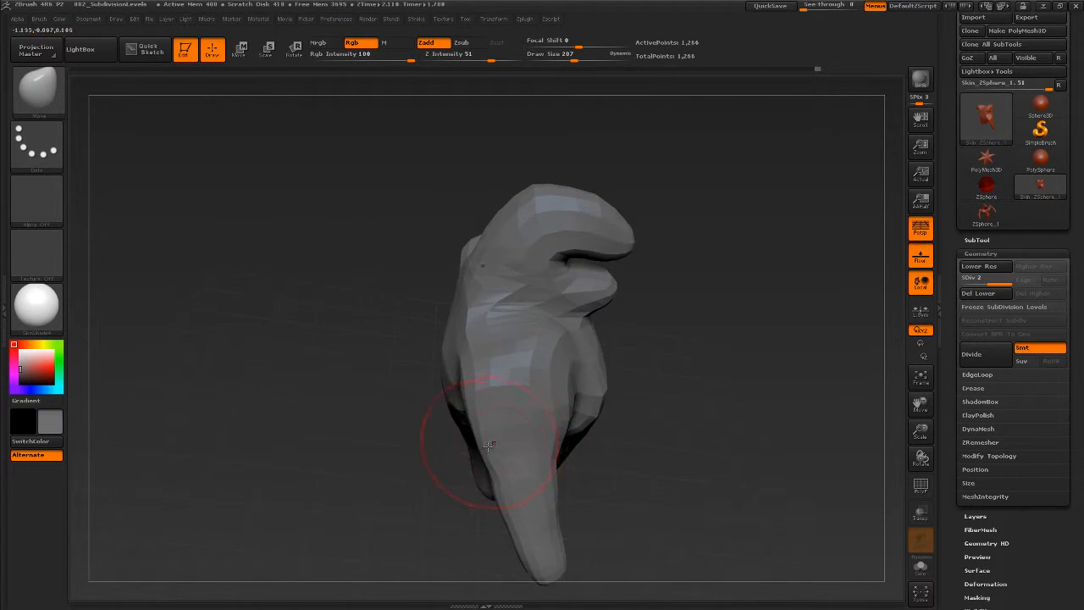
# Undo the last stroke, enlarge the draw size to 324 and reshape the back of the neck in side view.
pyautogui.moveTo(650, 454); pyautogui.dragTo(711, 321)
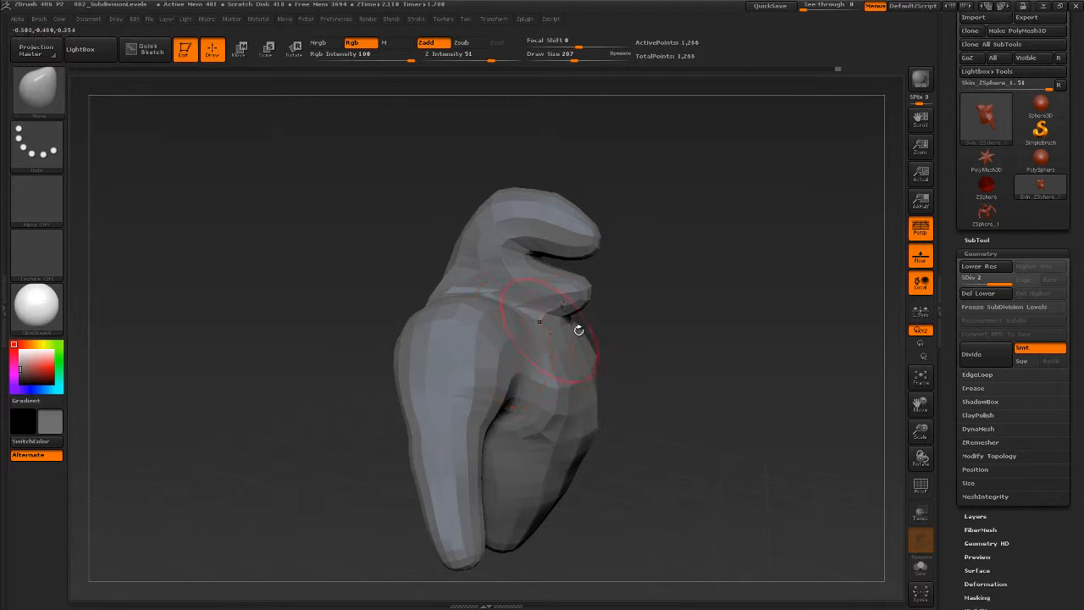
pyautogui.moveTo(578, 329)
pyautogui.mouseDown()
pyautogui.moveTo(686, 346)
pyautogui.moveTo(683, 322)
pyautogui.mouseUp()
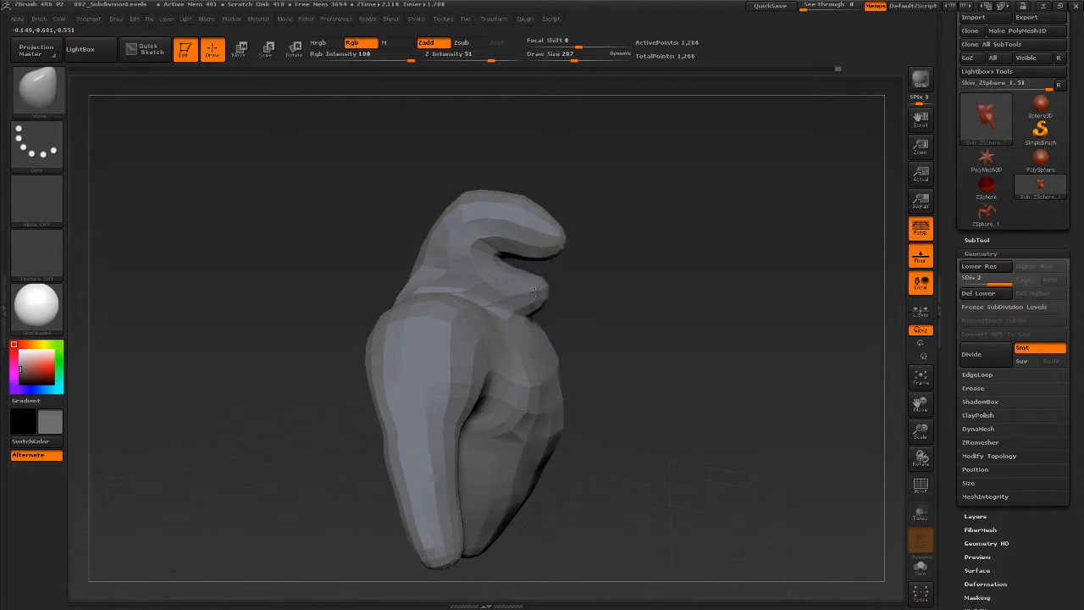
pyautogui.moveTo(527, 248)
pyautogui.mouseDown()
pyautogui.moveTo(516, 258)
pyautogui.moveTo(559, 247)
pyautogui.moveTo(631, 252)
pyautogui.mouseUp()
pyautogui.hotkey('ctrl', 'z')
pyautogui.press('s')
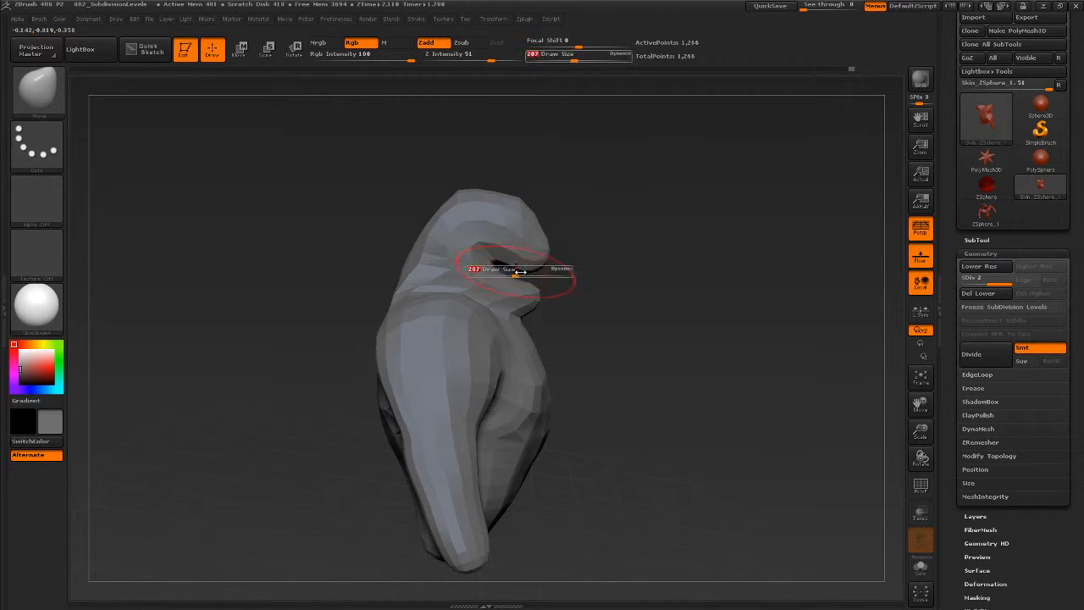
pyautogui.moveTo(516, 272); pyautogui.dragTo(528, 273)
pyautogui.moveTo(426, 237); pyautogui.dragTo(422, 230)
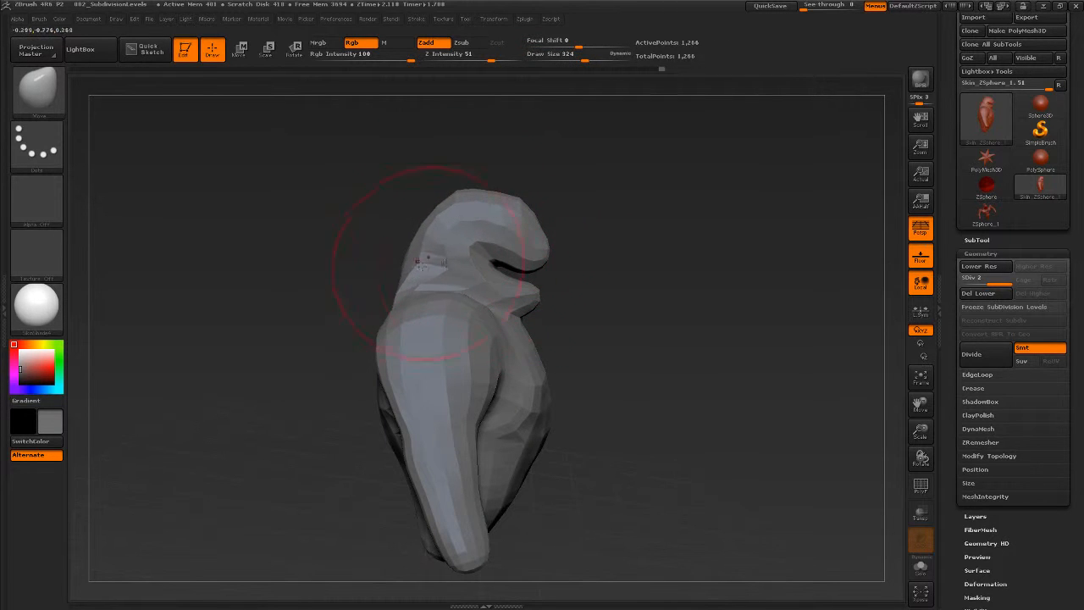
# Shorten the arms slightly by pulling their tips inward and upward.
pyautogui.moveTo(631, 359); pyautogui.dragTo(644, 381)
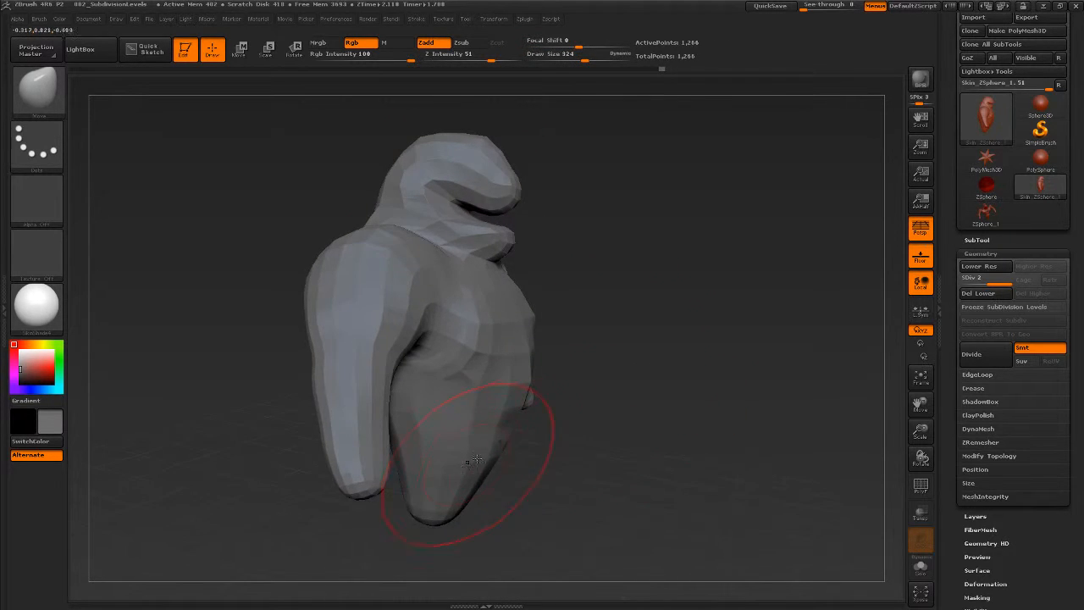
pyautogui.moveTo(664, 460); pyautogui.dragTo(578, 462)
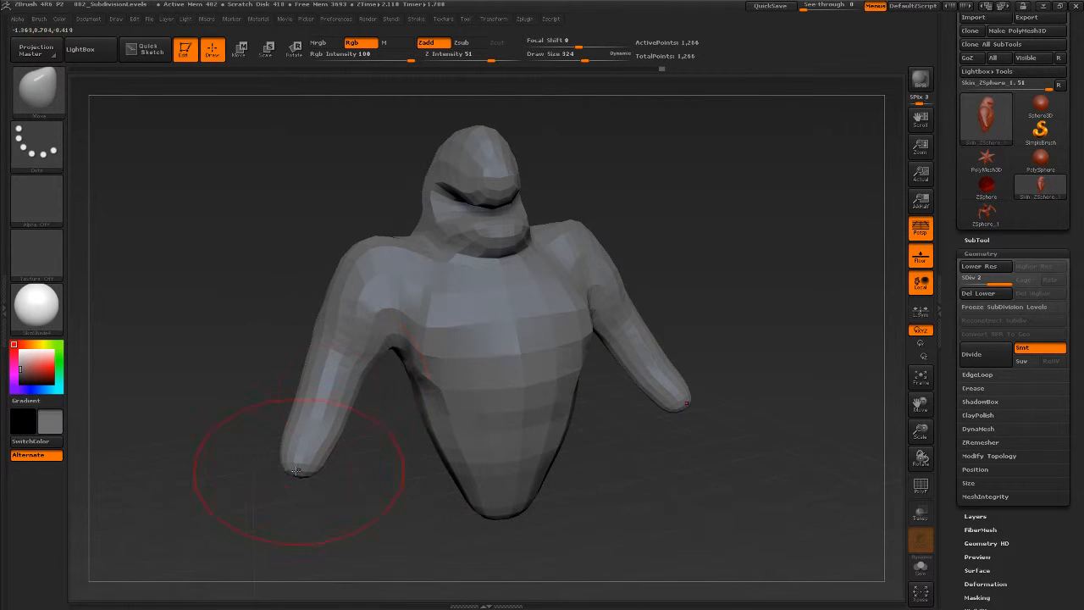
pyautogui.moveTo(296, 471)
pyautogui.mouseDown()
pyautogui.moveTo(300, 450)
pyautogui.moveTo(309, 455)
pyautogui.mouseUp()
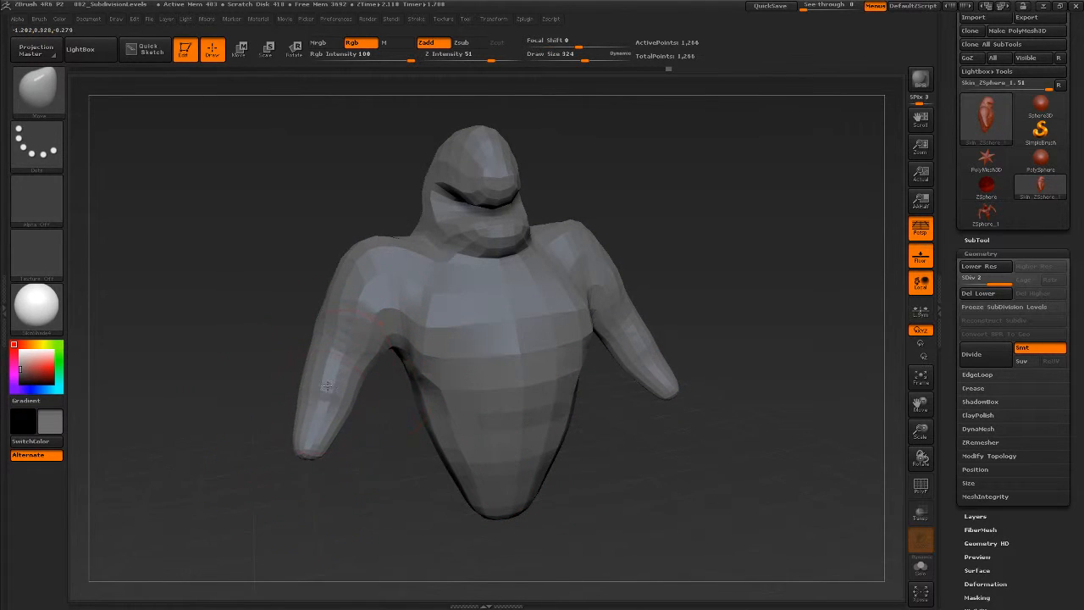
# Reduce the draw size to about 260 and reshape the upper back and shoulder area from behind.
pyautogui.moveTo(626, 428); pyautogui.dragTo(563, 398)
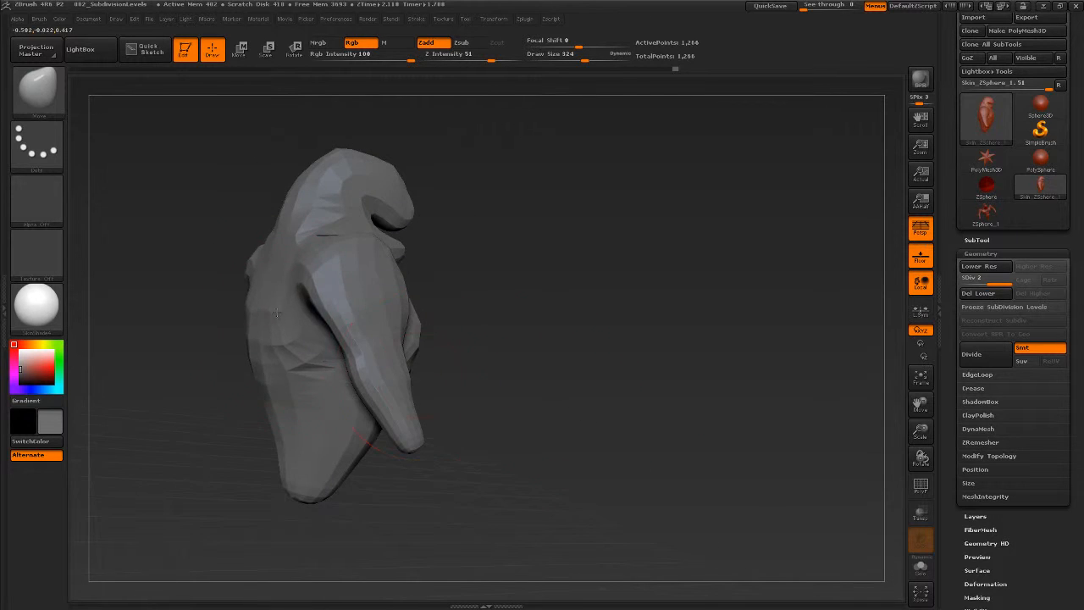
pyautogui.moveTo(488, 307); pyautogui.dragTo(529, 300)
pyautogui.press('s')
pyautogui.moveTo(272, 268); pyautogui.dragTo(252, 261)
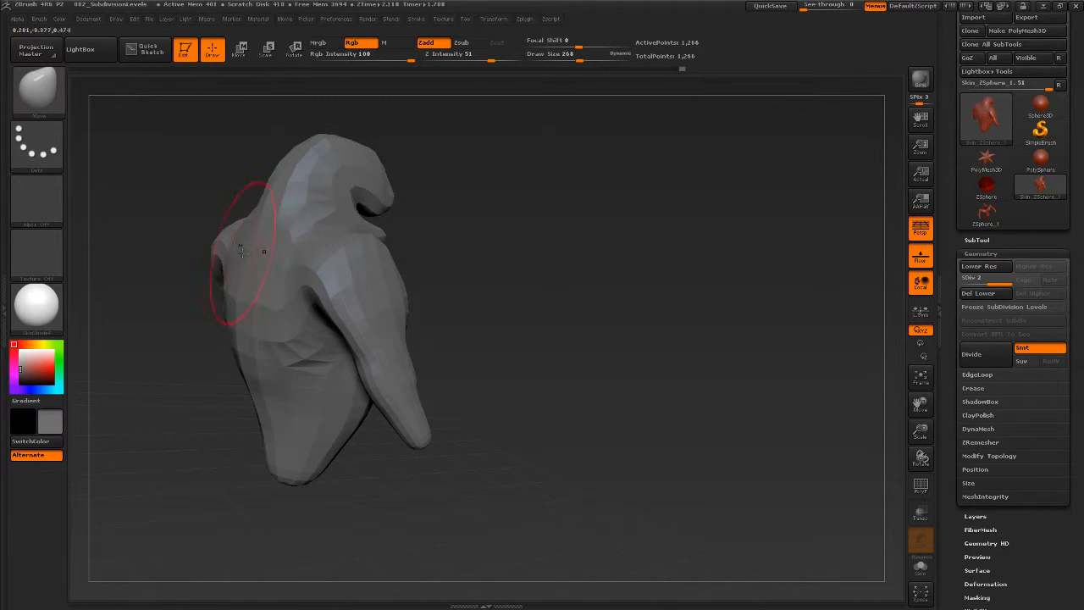
pyautogui.moveTo(375, 218); pyautogui.dragTo(370, 333)
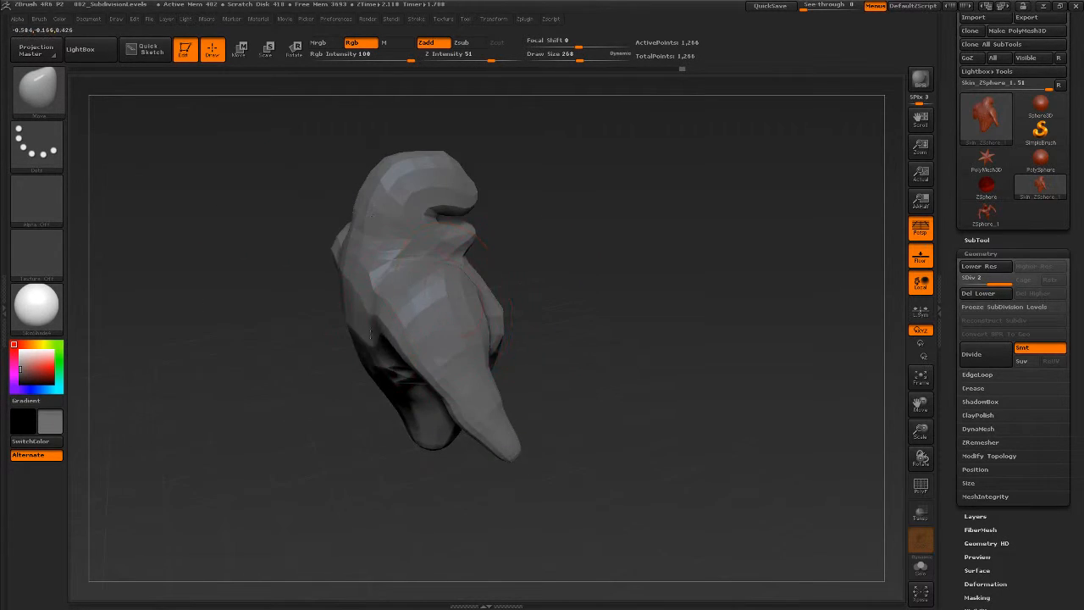
# Enlarge the draw size to 350 and reshape the lower torso and the arm's profile in side view.
pyautogui.moveTo(652, 381)
pyautogui.mouseDown()
pyautogui.moveTo(624, 363)
pyautogui.moveTo(572, 414)
pyautogui.mouseUp()
pyautogui.moveTo(430, 469)
pyautogui.mouseDown()
pyautogui.moveTo(404, 469)
pyautogui.moveTo(499, 474)
pyautogui.moveTo(541, 442)
pyautogui.moveTo(460, 460)
pyautogui.mouseUp()
pyautogui.press('s')
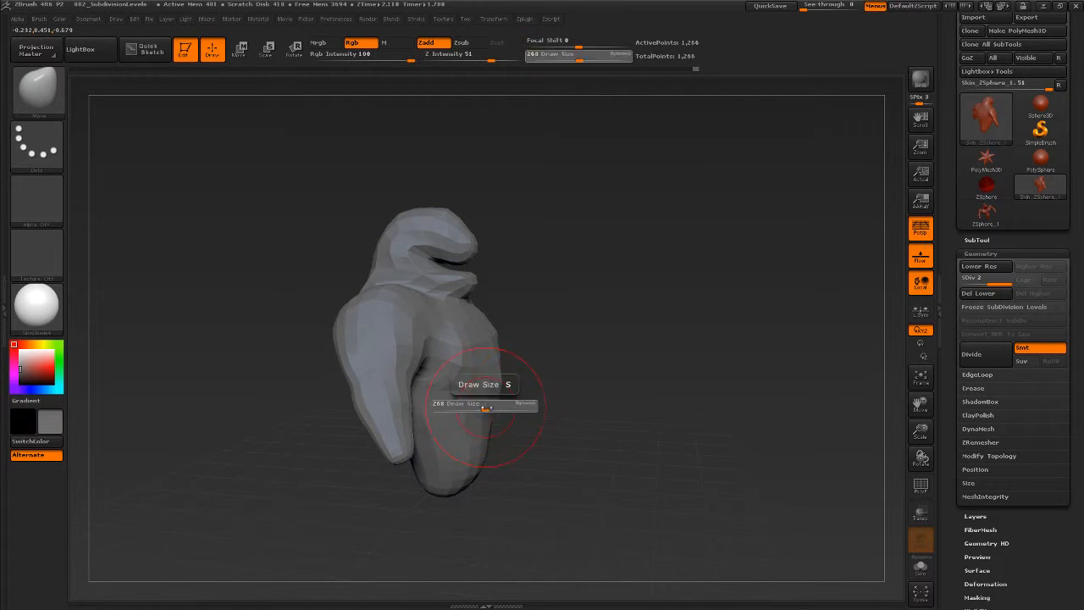
pyautogui.click(483, 408)
pyautogui.press('s')
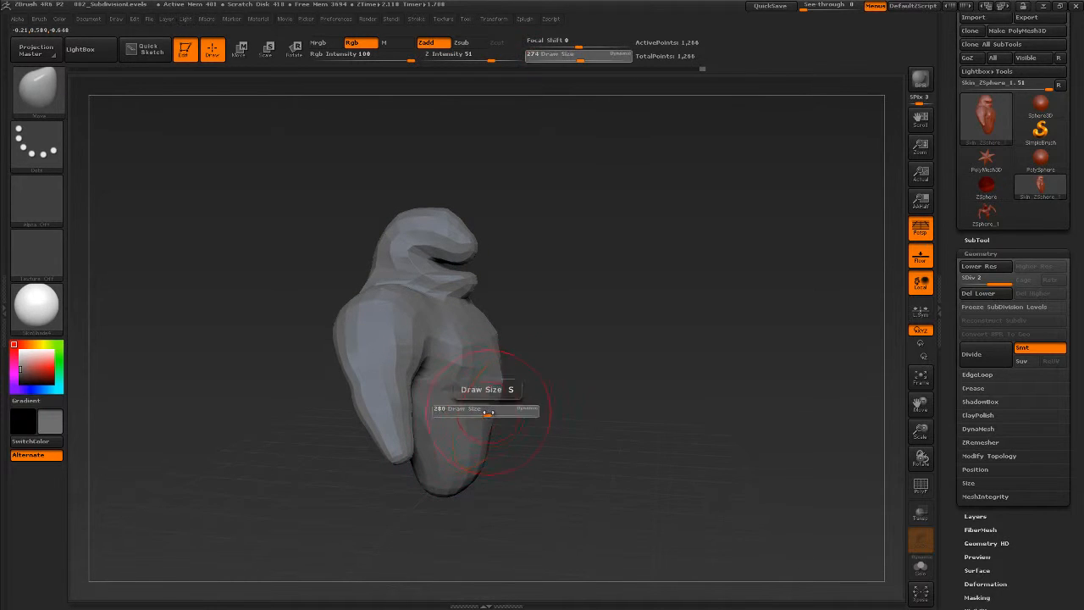
pyautogui.moveTo(485, 412); pyautogui.dragTo(532, 401)
pyautogui.moveTo(413, 371); pyautogui.dragTo(426, 369)
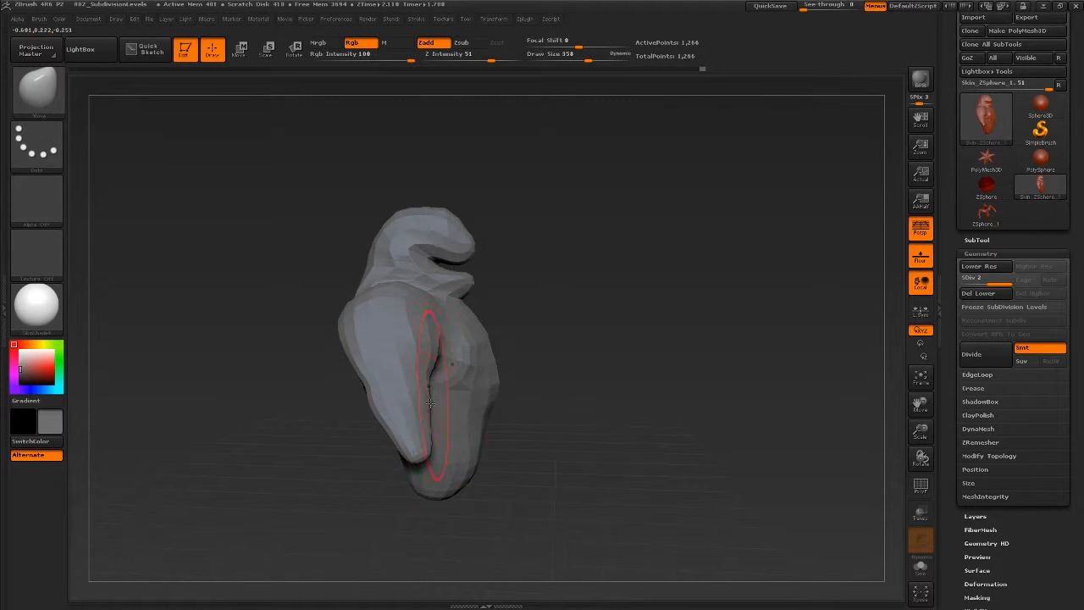
# Divide the mesh to subdivision level 3.
pyautogui.moveTo(559, 399); pyautogui.dragTo(875, 353)
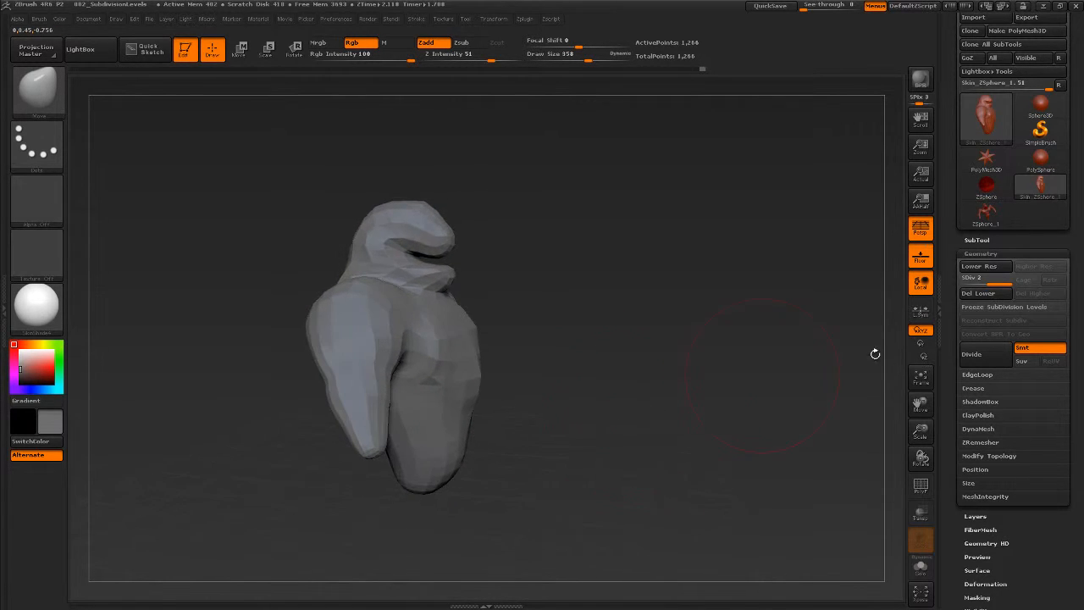
pyautogui.click(976, 360)
pyautogui.moveTo(585, 426)
pyautogui.mouseDown()
pyautogui.moveTo(576, 428)
pyautogui.moveTo(627, 431)
pyautogui.moveTo(571, 465)
pyautogui.moveTo(579, 475)
pyautogui.mouseUp()
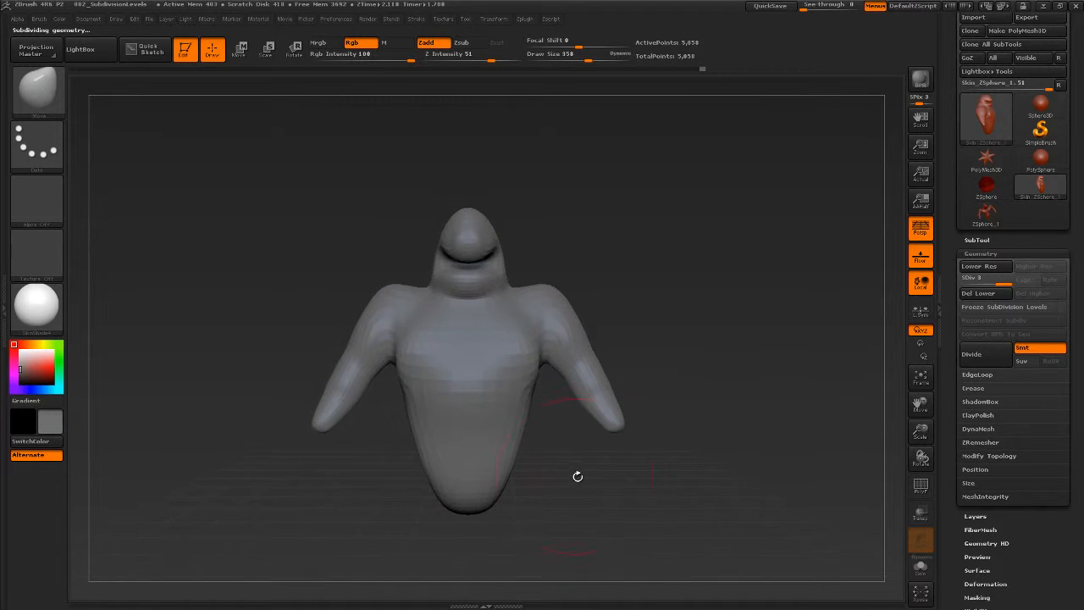
# Reduce the draw size to 251 and reshape the forearms and the back below the armpits on the subdivided mesh.
pyautogui.press('s')
pyautogui.moveTo(369, 432)
pyautogui.mouseDown()
pyautogui.moveTo(328, 422)
pyautogui.moveTo(336, 412)
pyautogui.mouseUp()
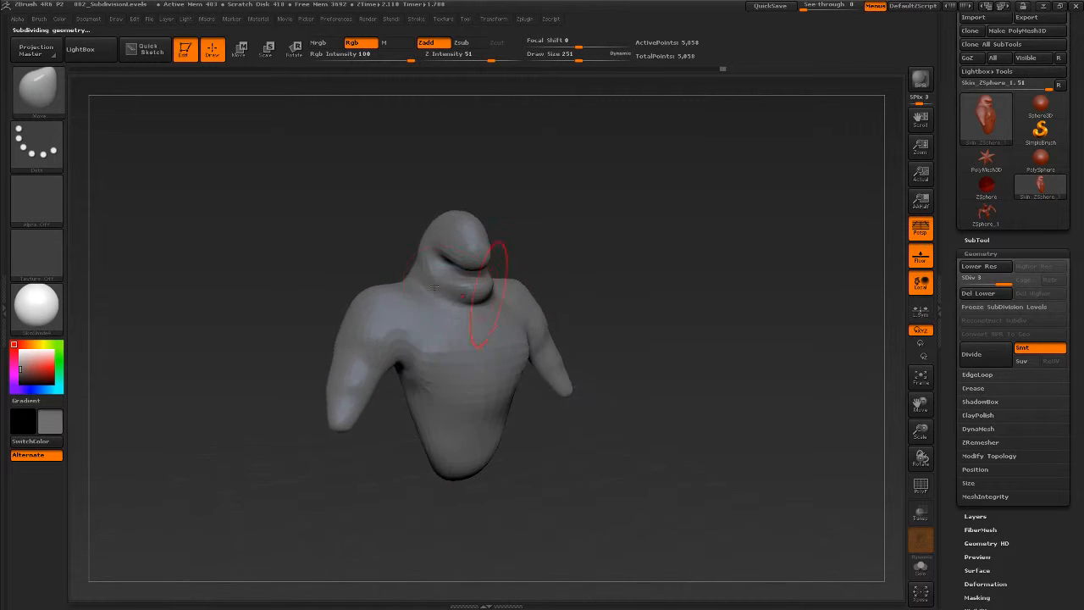
pyautogui.moveTo(550, 271)
pyautogui.mouseDown()
pyautogui.moveTo(525, 296)
pyautogui.moveTo(558, 362)
pyautogui.moveTo(399, 375)
pyautogui.mouseUp()
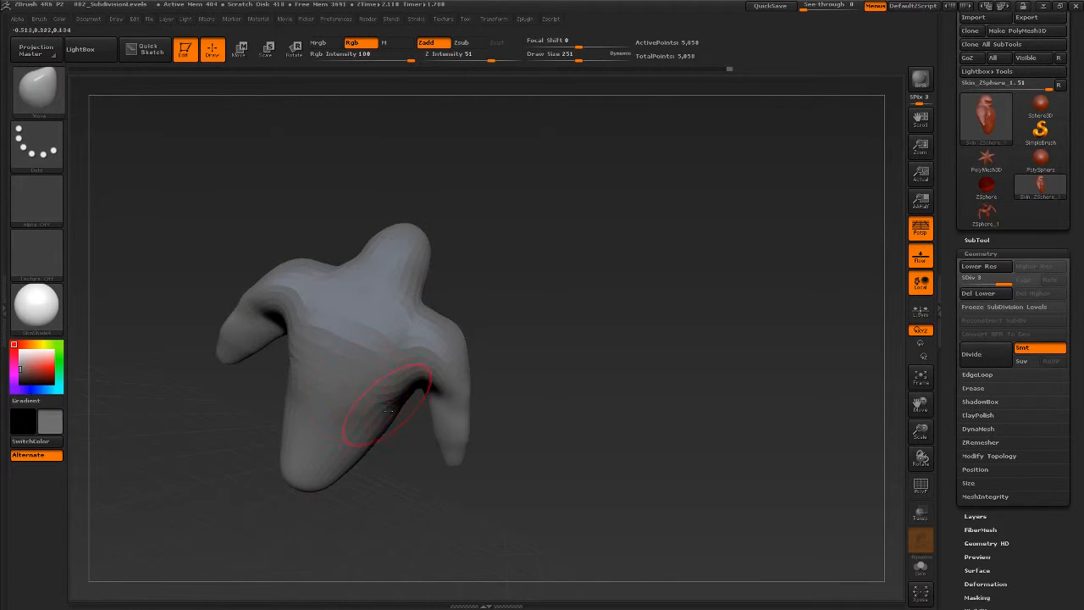
pyautogui.moveTo(525, 385); pyautogui.dragTo(443, 428)
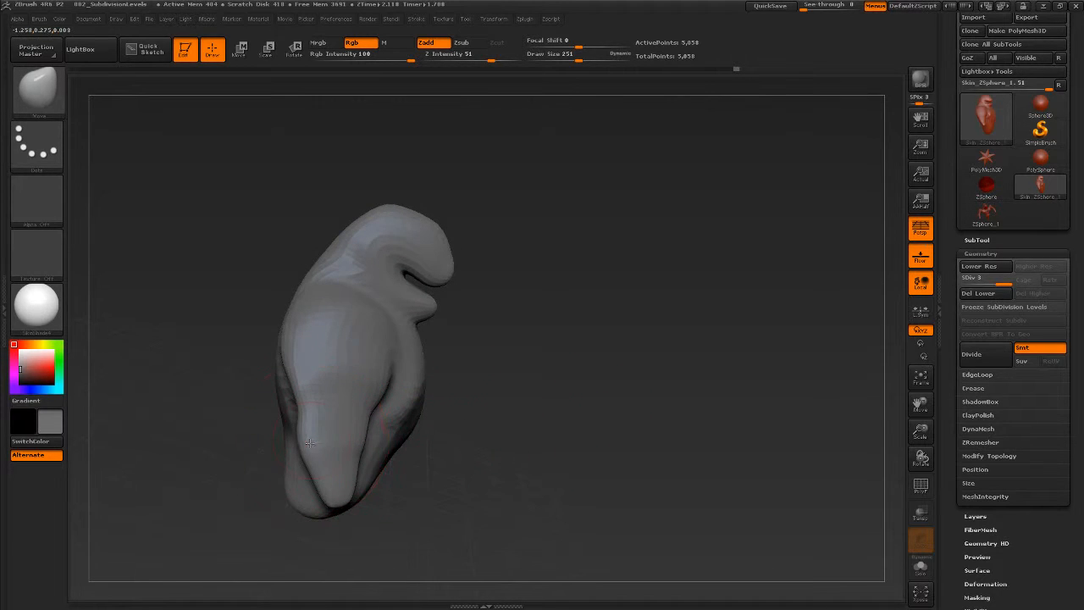
# Reduce the draw size to 167 and reshape the forearm and the torso's side below the armpit.
pyautogui.press('s')
pyautogui.moveTo(339, 446); pyautogui.dragTo(330, 447)
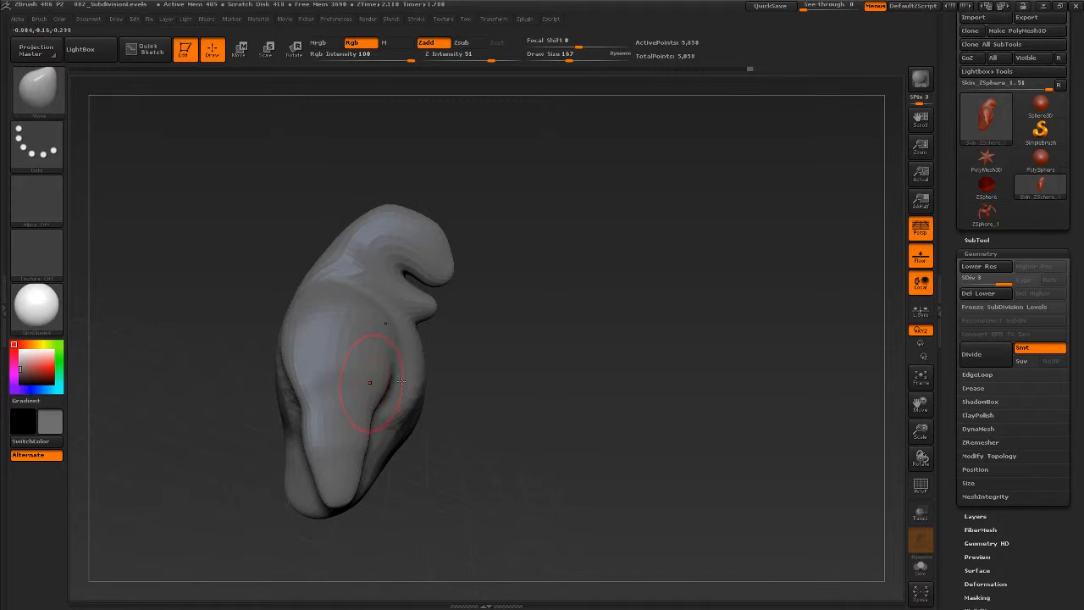
pyautogui.moveTo(401, 381); pyautogui.dragTo(379, 397, button='right')
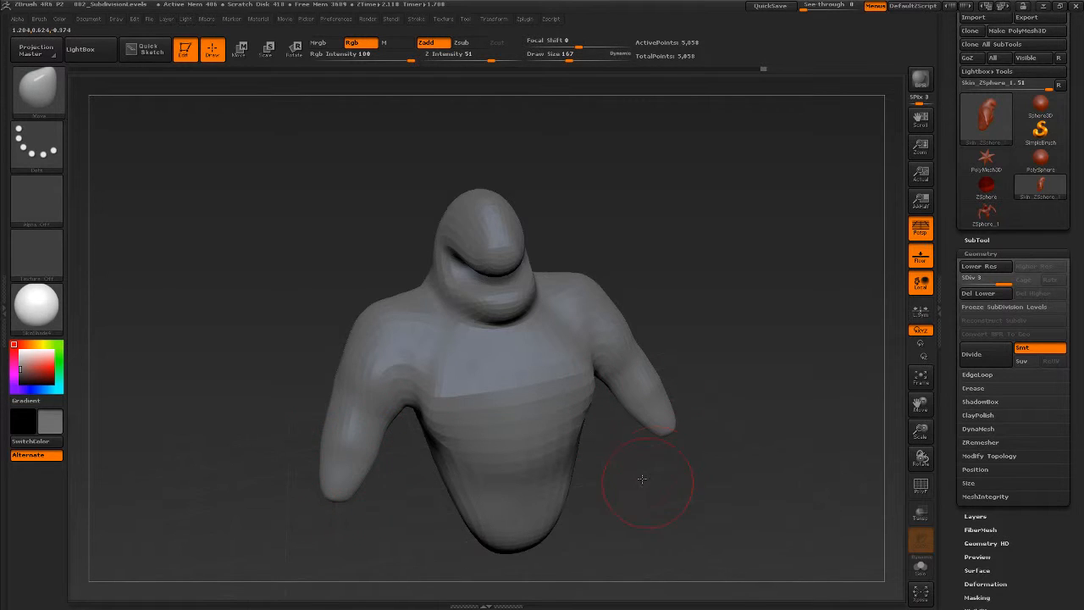
pyautogui.moveTo(642, 480); pyautogui.dragTo(521, 481, button='right')
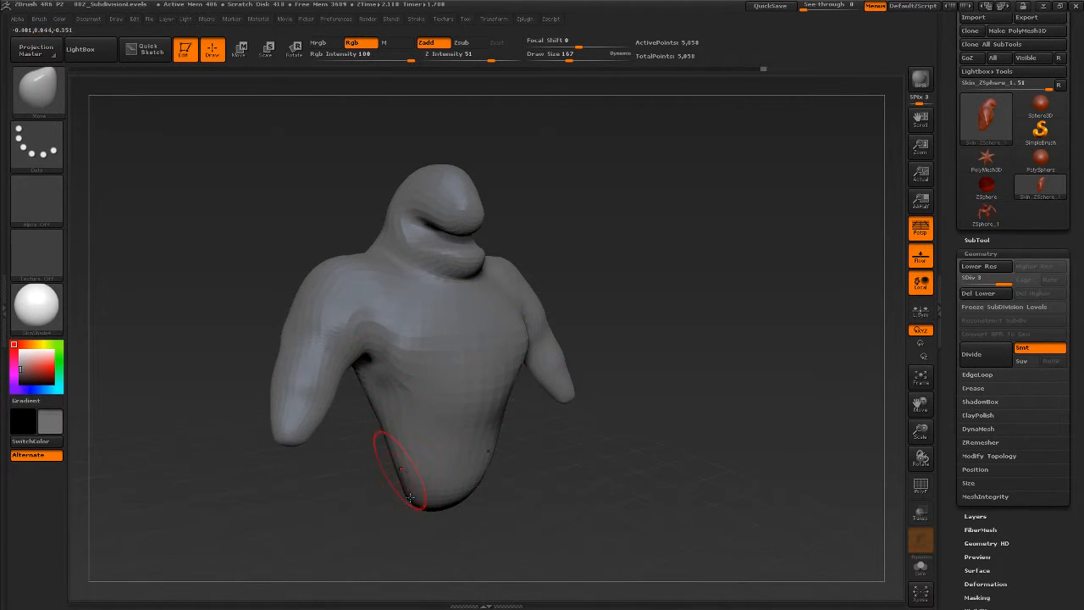
pyautogui.moveTo(576, 301); pyautogui.dragTo(547, 278, button='right')
# Reshape the shoulders, neck and head from the front and side, using draw sizes of 140 and 187.
pyautogui.press('s')
pyautogui.moveTo(550, 276); pyautogui.dragTo(547, 275)
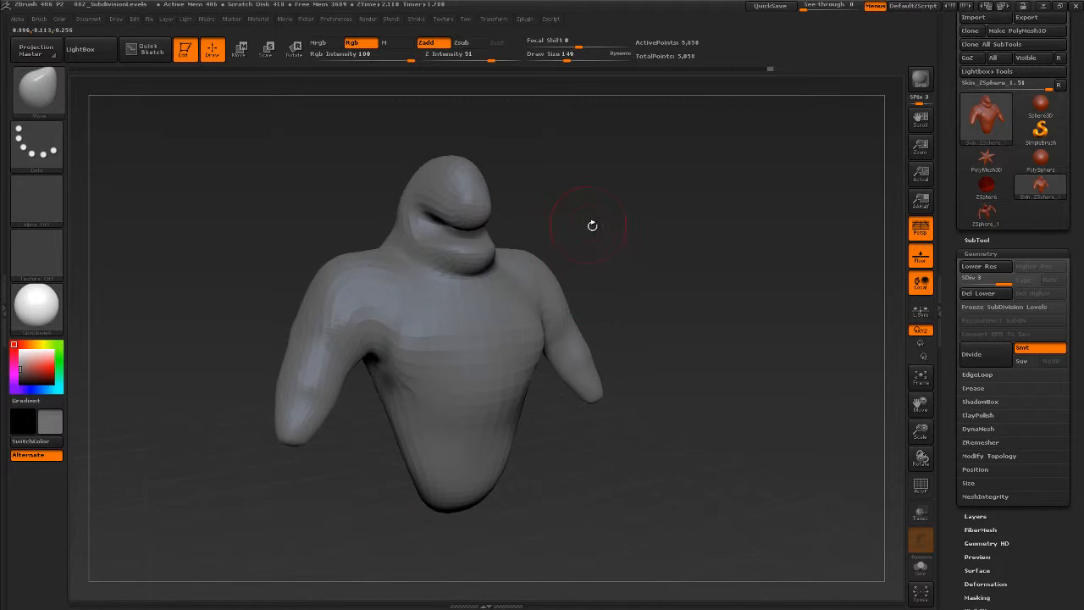
pyautogui.moveTo(592, 225)
pyautogui.keyDown('alt'); pyautogui.mouseDown()
pyautogui.moveTo(590, 256)
pyautogui.moveTo(549, 263)
pyautogui.moveTo(375, 243)
pyautogui.moveTo(403, 234)
pyautogui.mouseUp(); pyautogui.keyUp('alt')
pyautogui.press('s')
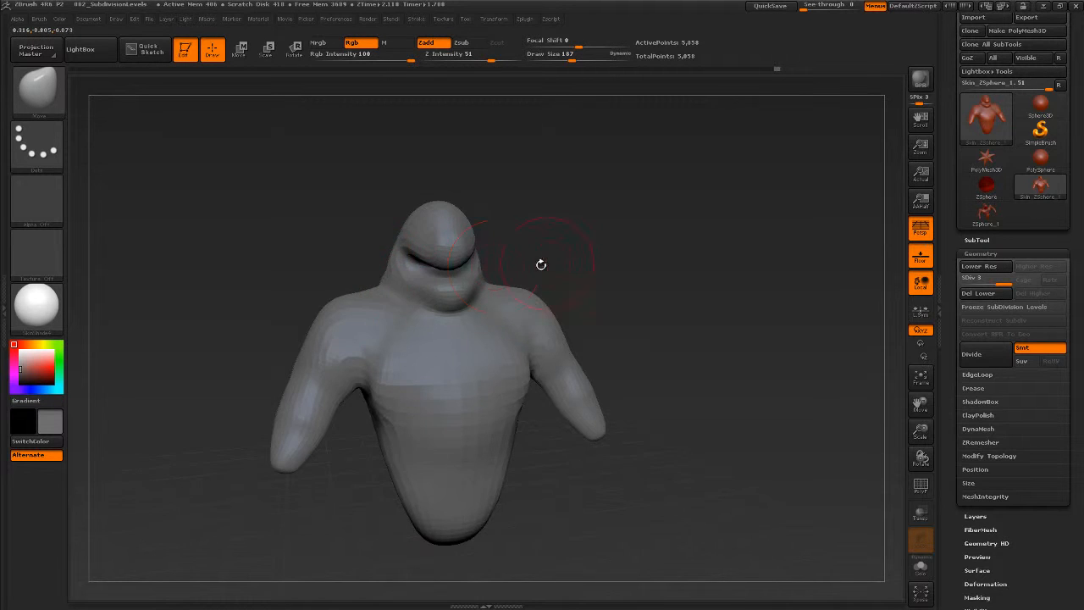
pyautogui.moveTo(540, 262); pyautogui.dragTo(343, 283)
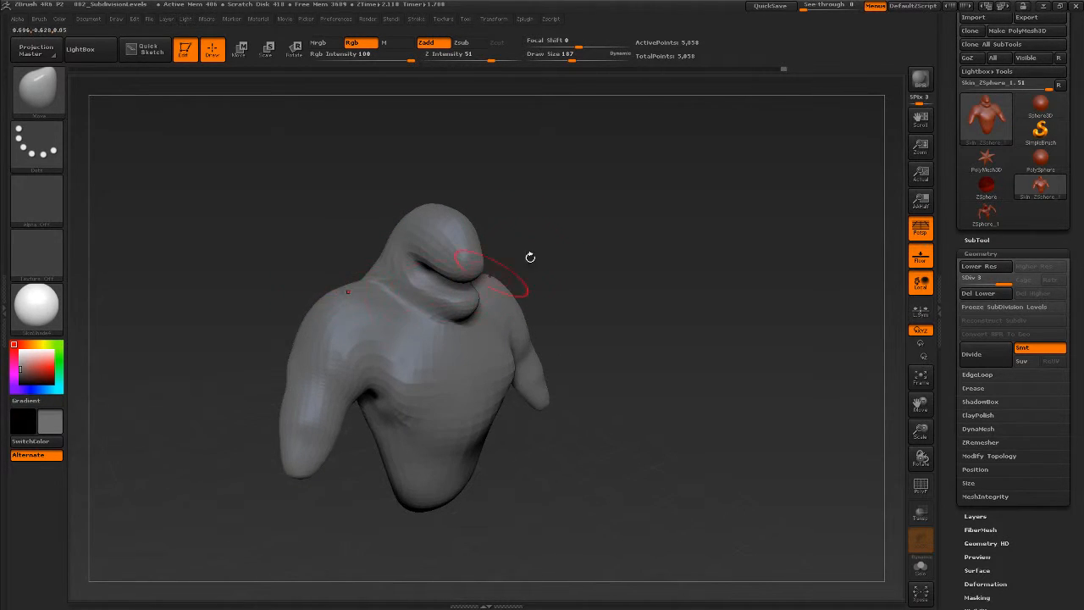
pyautogui.moveTo(530, 256); pyautogui.dragTo(322, 324)
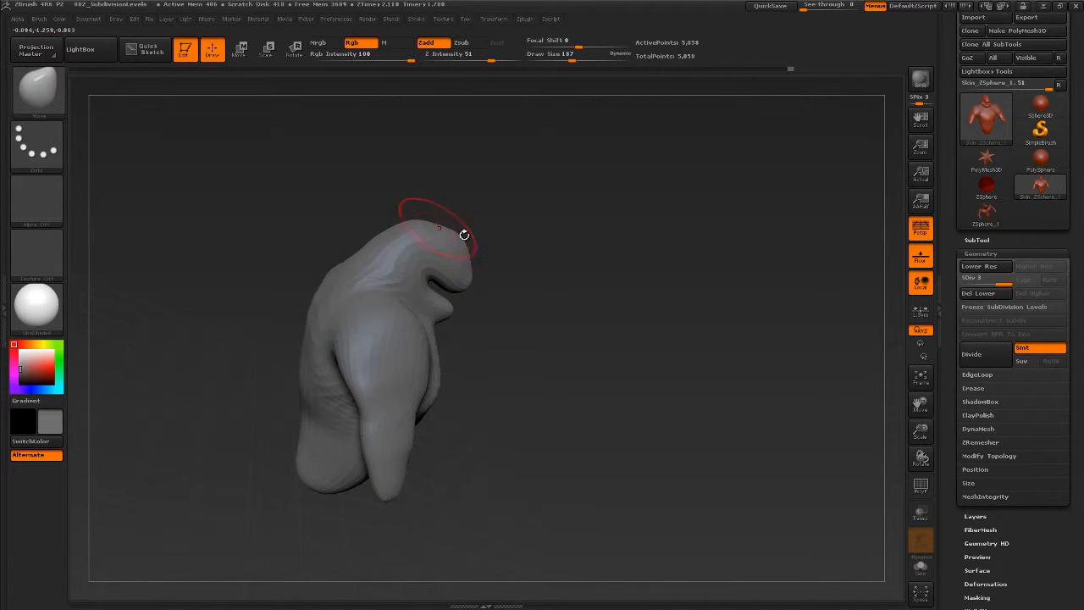
pyautogui.moveTo(464, 243)
pyautogui.mouseDown()
pyautogui.moveTo(508, 295)
pyautogui.moveTo(421, 295)
pyautogui.moveTo(431, 283)
pyautogui.mouseUp()
# Set the draw size to 145, refine the head and arms, and smooth the shoulders.
pyautogui.press('s')
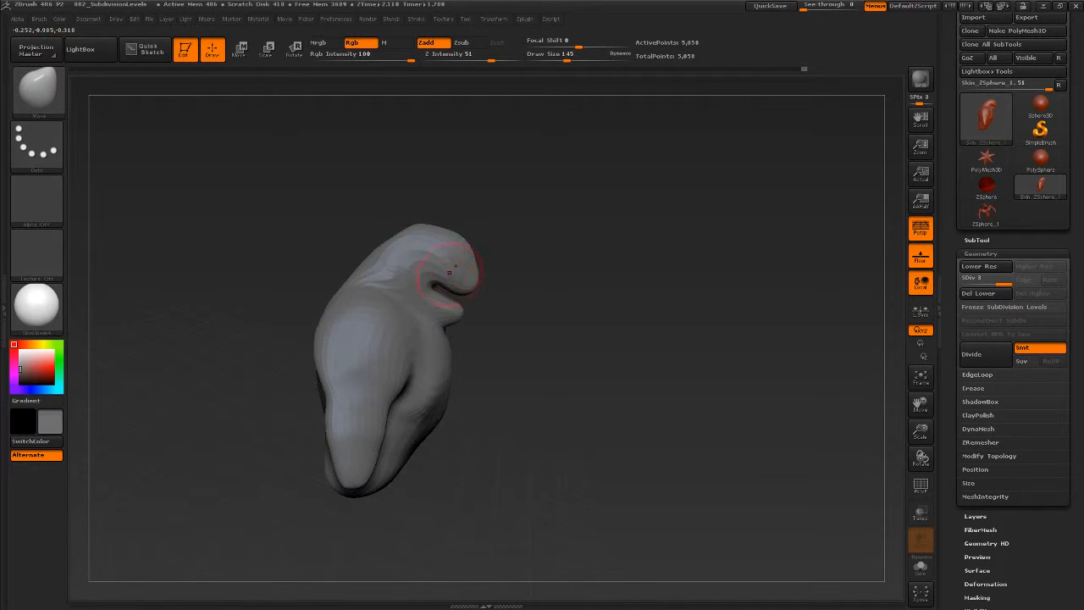
pyautogui.moveTo(487, 292); pyautogui.dragTo(584, 373)
pyautogui.moveTo(569, 455); pyautogui.dragTo(536, 464)
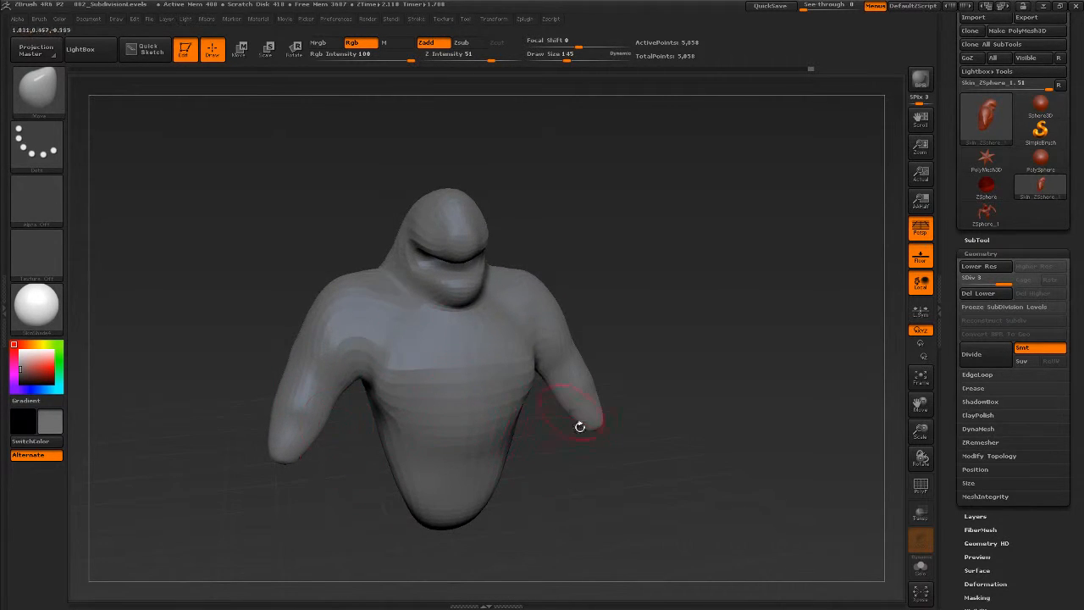
pyautogui.moveTo(620, 492); pyautogui.dragTo(708, 433)
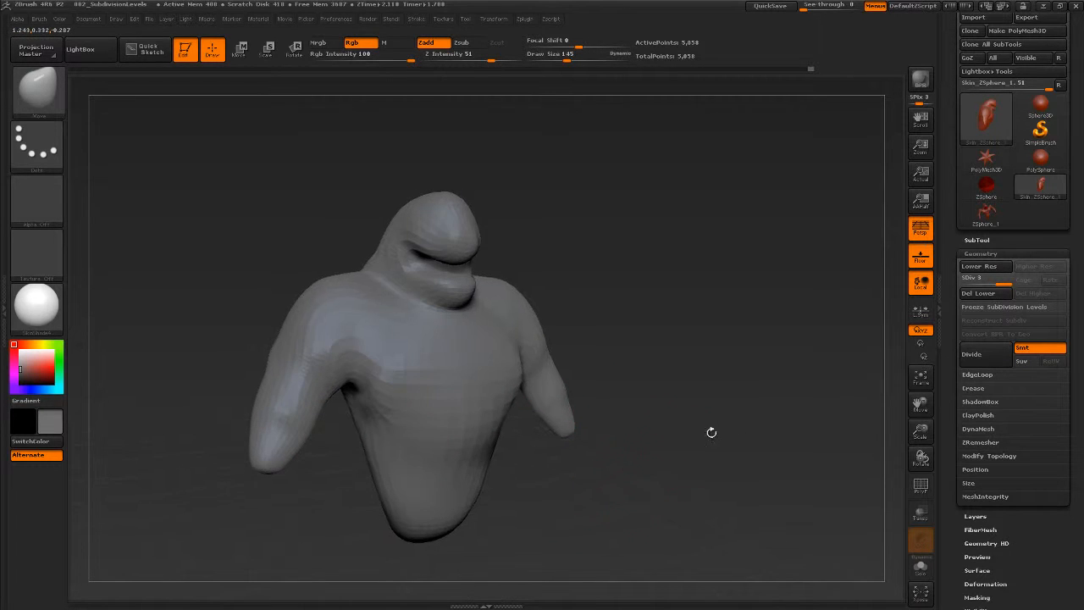
pyautogui.moveTo(609, 398)
pyautogui.mouseDown()
pyautogui.moveTo(621, 384)
pyautogui.moveTo(606, 378)
pyautogui.moveTo(596, 389)
pyautogui.mouseUp()
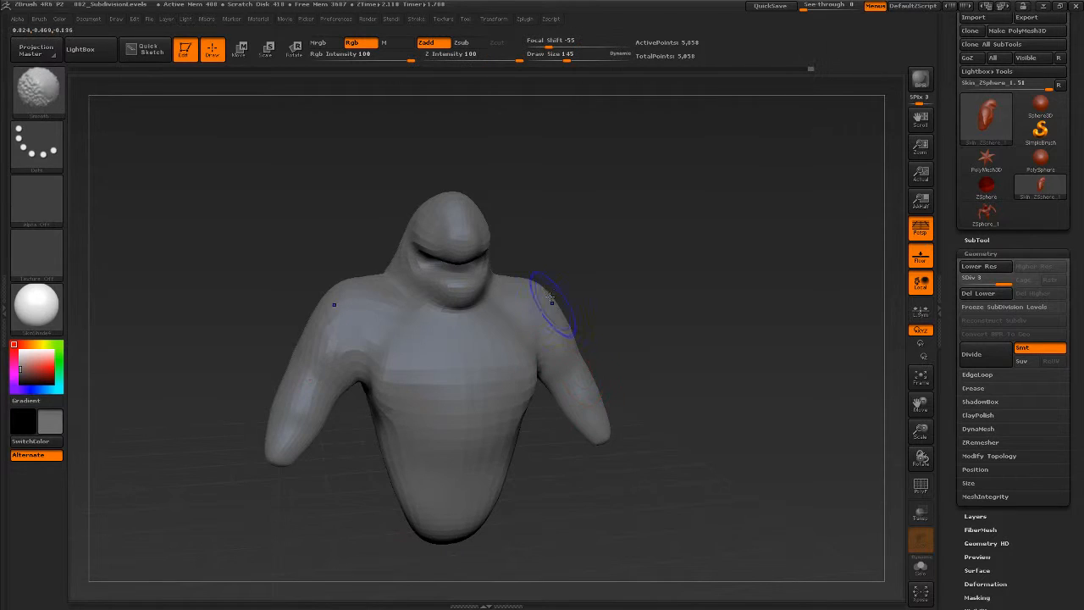
# Divide the mesh to subdivision level 4 and smooth the chest and forearms with a draw size of 182.
pyautogui.click(986, 362)
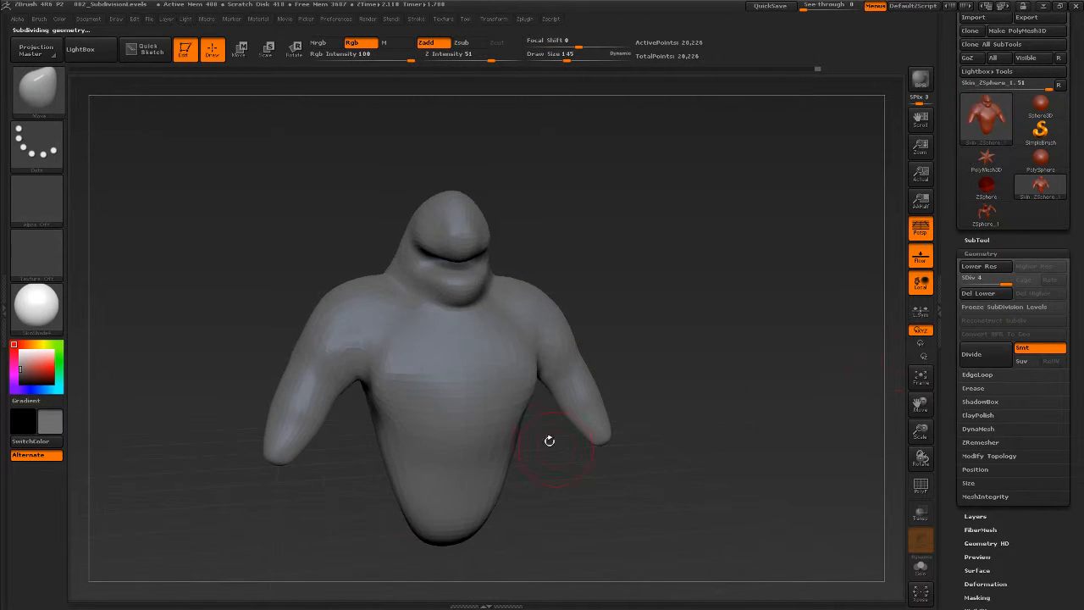
pyautogui.moveTo(668, 354)
pyautogui.mouseDown()
pyautogui.moveTo(665, 368)
pyautogui.moveTo(533, 442)
pyautogui.moveTo(523, 423)
pyautogui.moveTo(454, 392)
pyautogui.mouseUp()
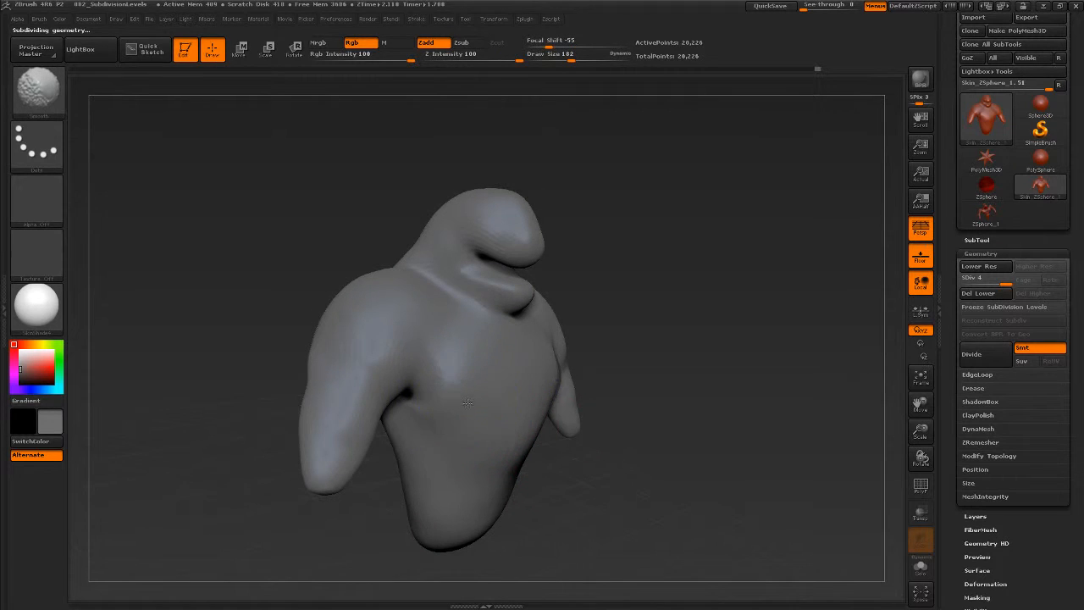
pyautogui.moveTo(556, 411); pyautogui.dragTo(580, 364)
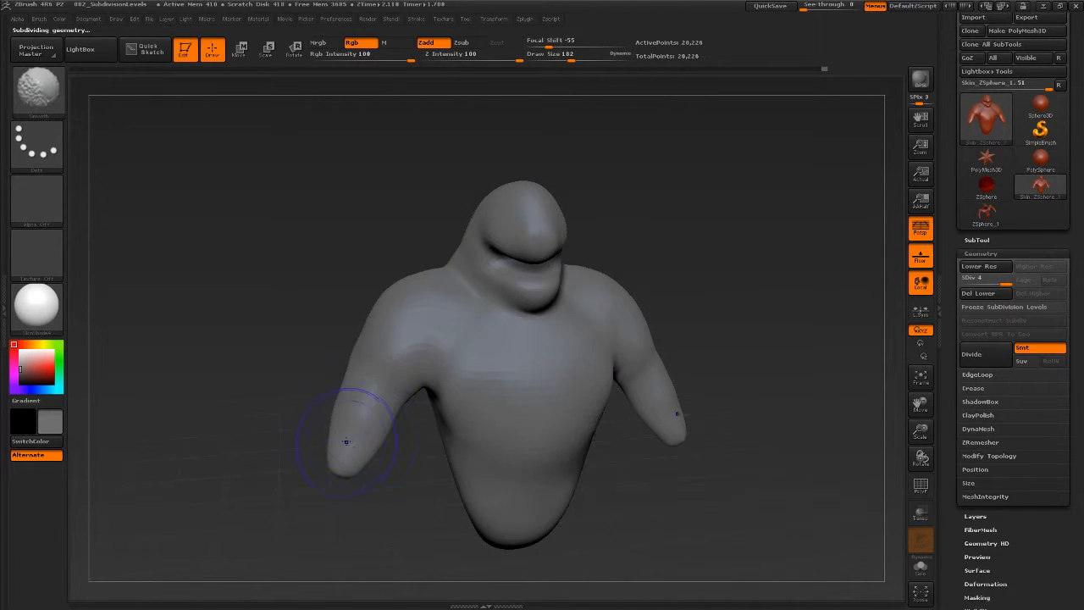
pyautogui.moveTo(642, 498)
pyautogui.mouseDown()
pyautogui.moveTo(641, 483)
pyautogui.moveTo(618, 497)
pyautogui.moveTo(629, 502)
pyautogui.moveTo(611, 381)
pyautogui.moveTo(631, 245)
pyautogui.mouseUp()
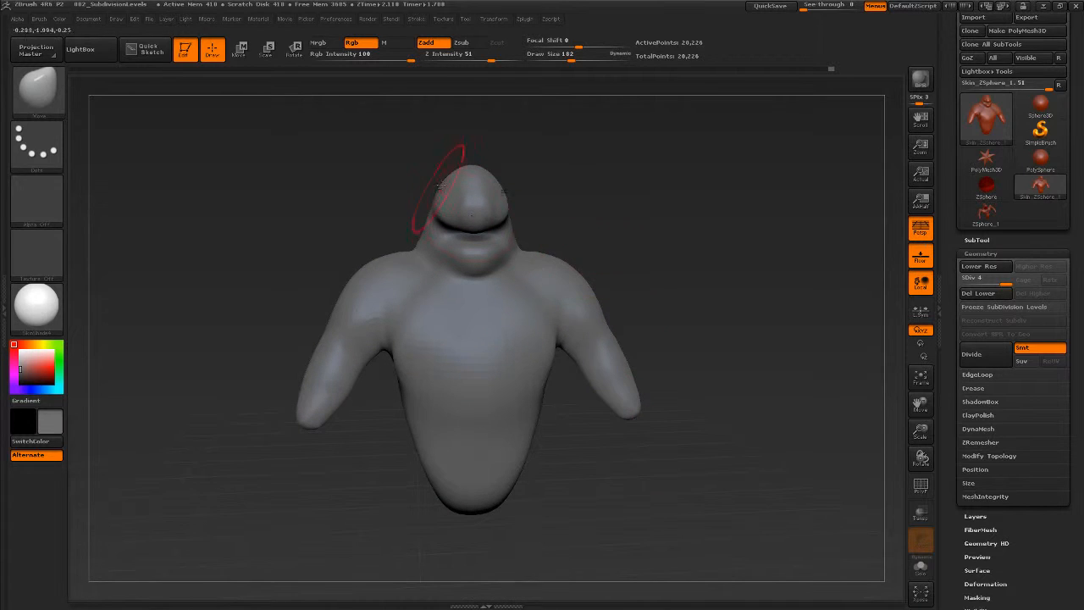
# Reshape the sides of the head and the base of the neck in front view.
pyautogui.moveTo(443, 186); pyautogui.dragTo(435, 185)
pyautogui.moveTo(418, 251); pyautogui.dragTo(419, 247)
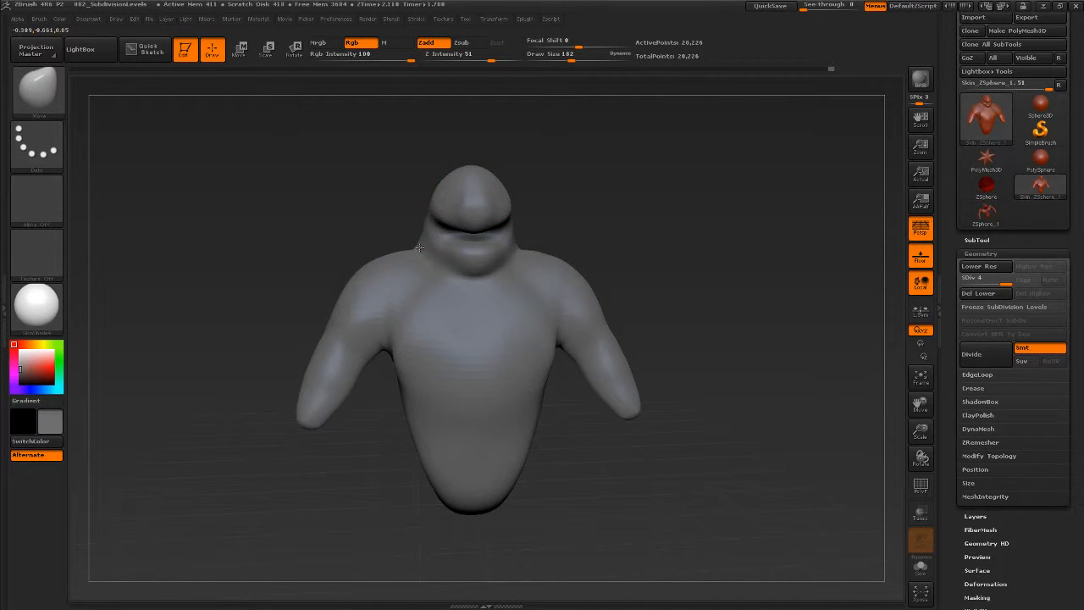
pyautogui.moveTo(589, 220); pyautogui.dragTo(506, 218)
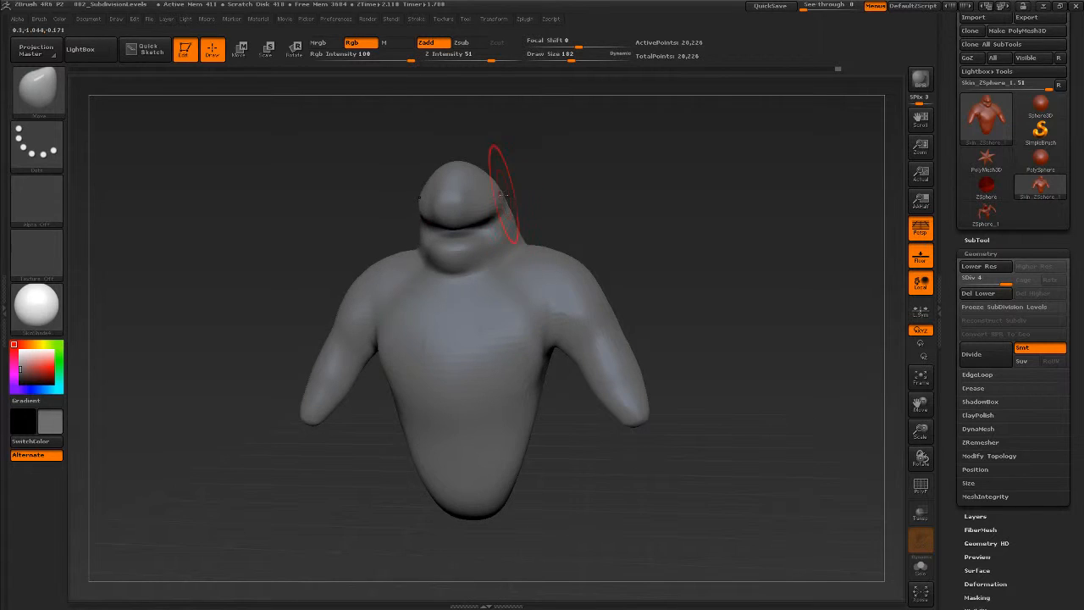
pyautogui.moveTo(525, 169)
pyautogui.mouseDown()
pyautogui.moveTo(457, 196)
pyautogui.moveTo(569, 222)
pyautogui.mouseUp()
# Reduce the draw size to 120 and reshape the head's side and forehead profile.
pyautogui.press('s')
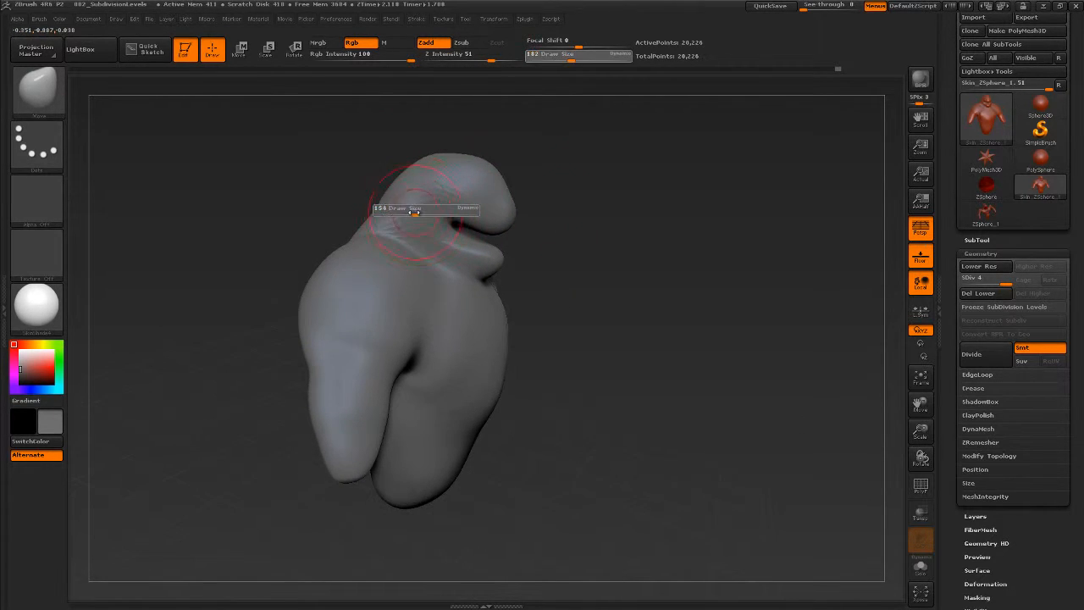
pyautogui.moveTo(416, 211); pyautogui.dragTo(408, 211)
pyautogui.moveTo(577, 214); pyautogui.dragTo(546, 212)
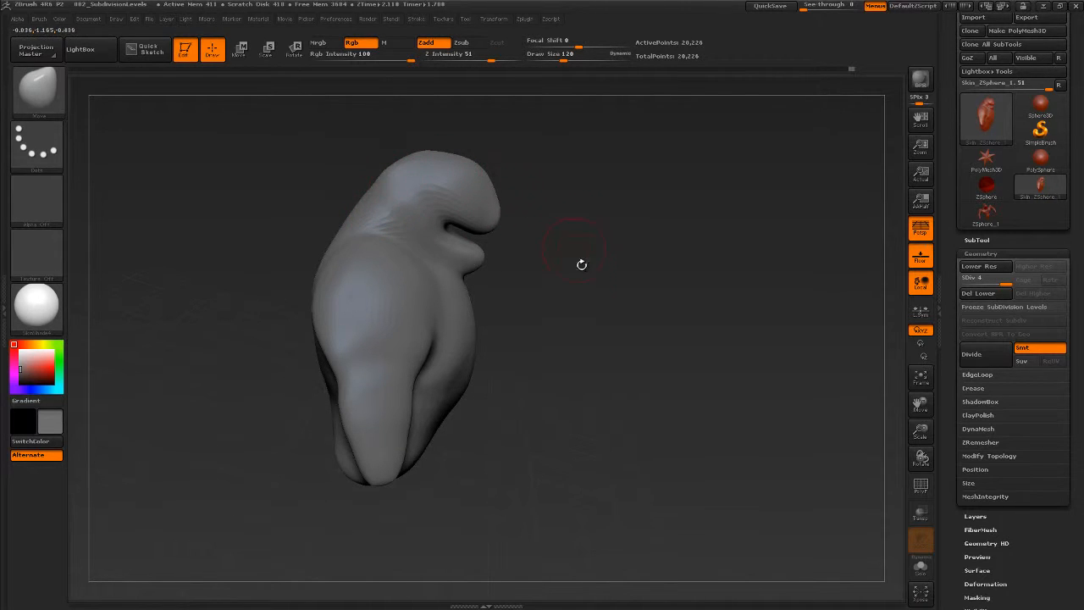
pyautogui.moveTo(582, 264); pyautogui.dragTo(588, 270)
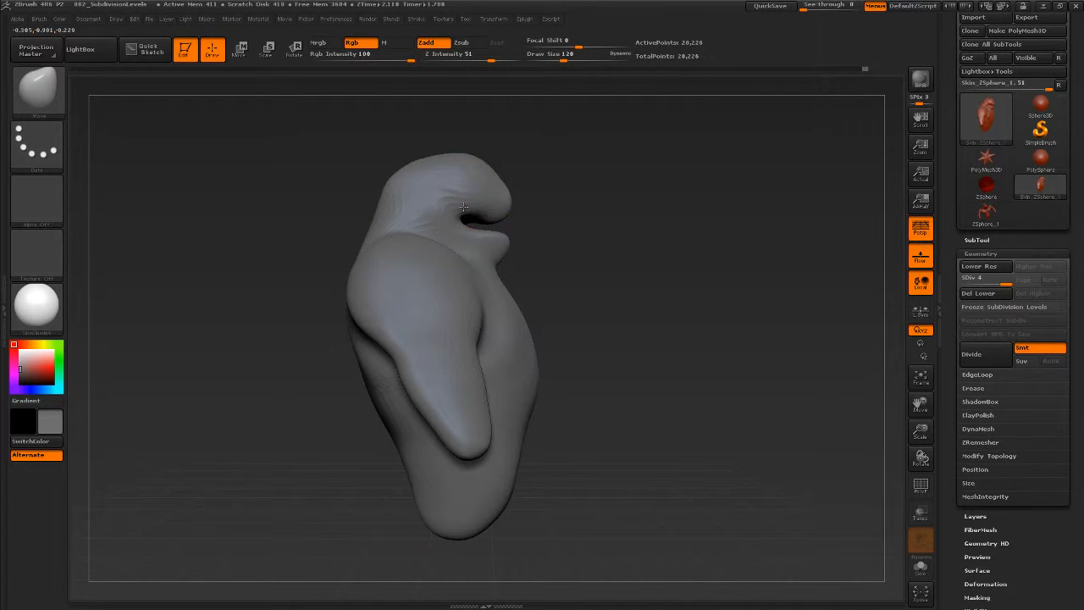
pyautogui.moveTo(525, 151); pyautogui.dragTo(521, 169)
pyautogui.moveTo(460, 155); pyautogui.dragTo(481, 157)
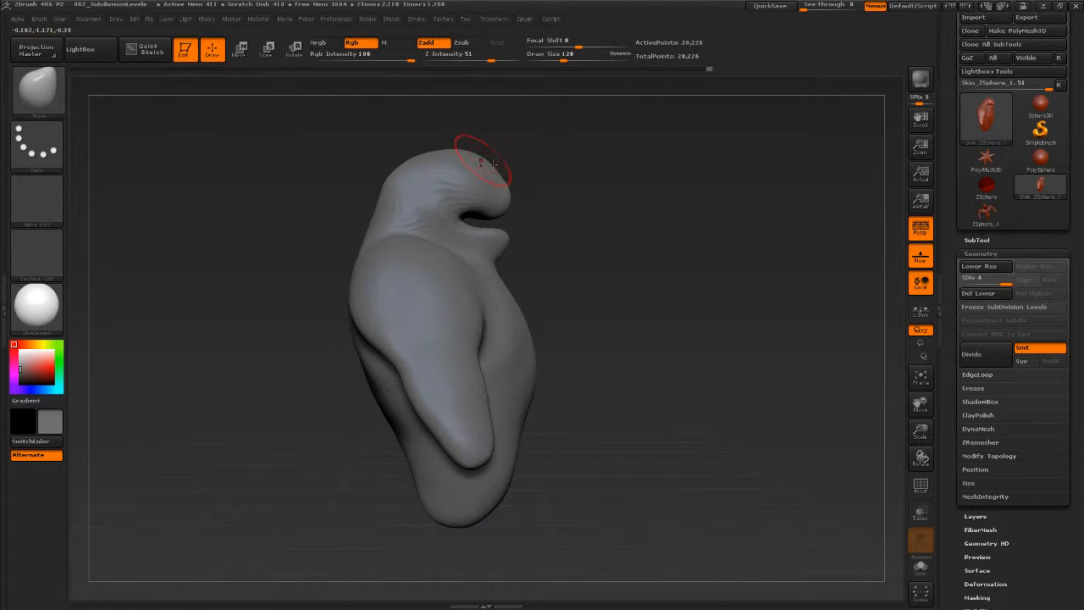
# Enlarge the draw size to 207 and reshape the upper back, shoulder and arm in side view.
pyautogui.moveTo(611, 288)
pyautogui.mouseDown()
pyautogui.moveTo(614, 280)
pyautogui.moveTo(527, 276)
pyautogui.mouseUp()
pyautogui.press('s')
pyautogui.moveTo(448, 283); pyautogui.dragTo(459, 282)
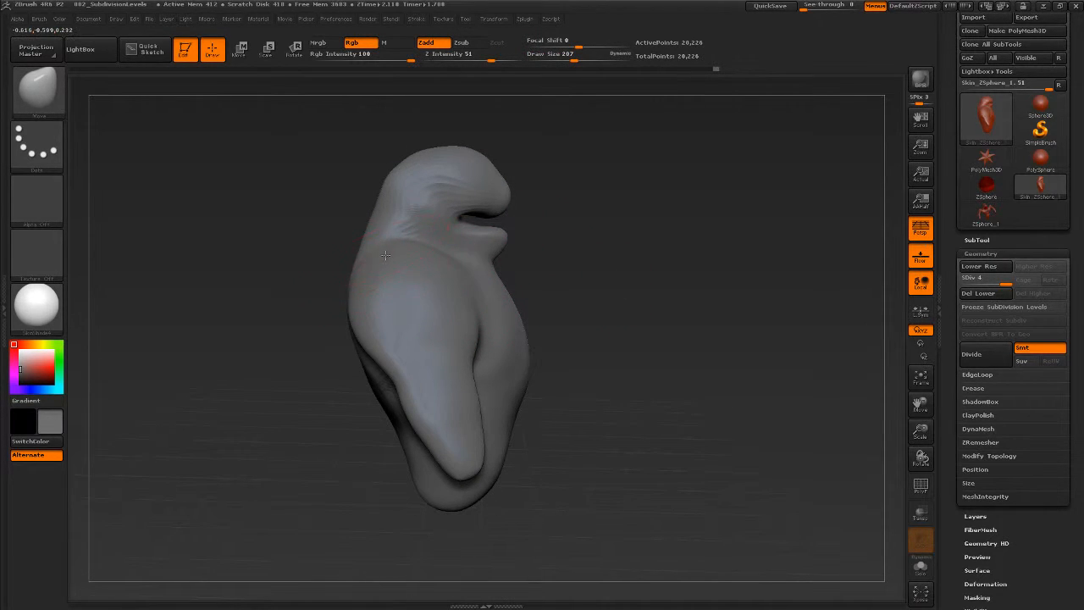
pyautogui.moveTo(390, 255); pyautogui.dragTo(404, 249)
pyautogui.moveTo(524, 278); pyautogui.dragTo(441, 314)
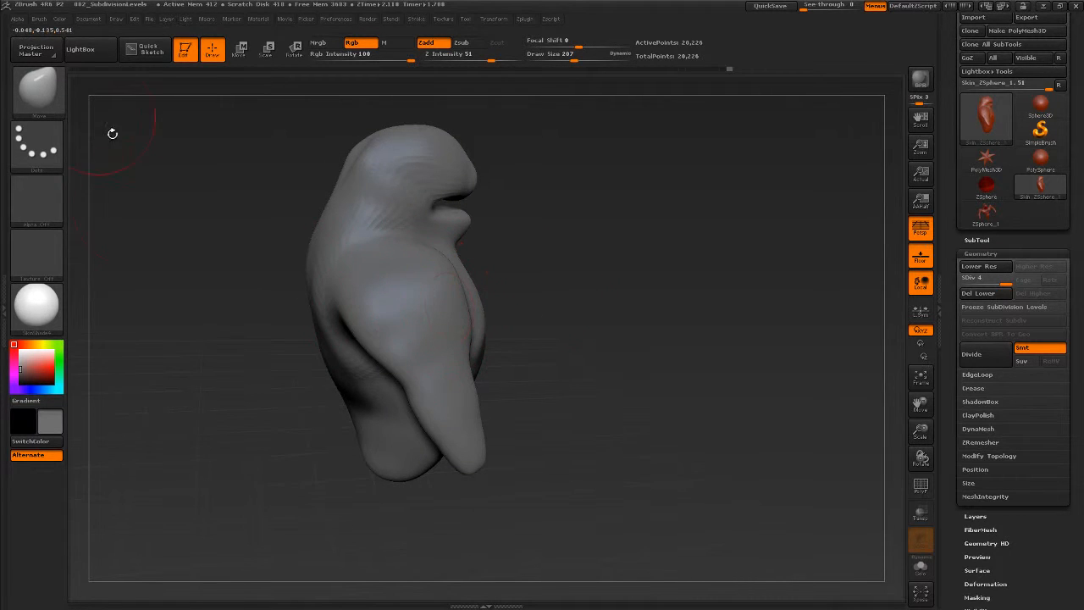
pyautogui.moveTo(527, 337); pyautogui.dragTo(491, 343)
pyautogui.moveTo(385, 400)
pyautogui.keyDown('shift'); pyautogui.mouseDown()
pyautogui.moveTo(406, 406)
pyautogui.moveTo(403, 382)
pyautogui.mouseUp(); pyautogui.keyUp('shift')
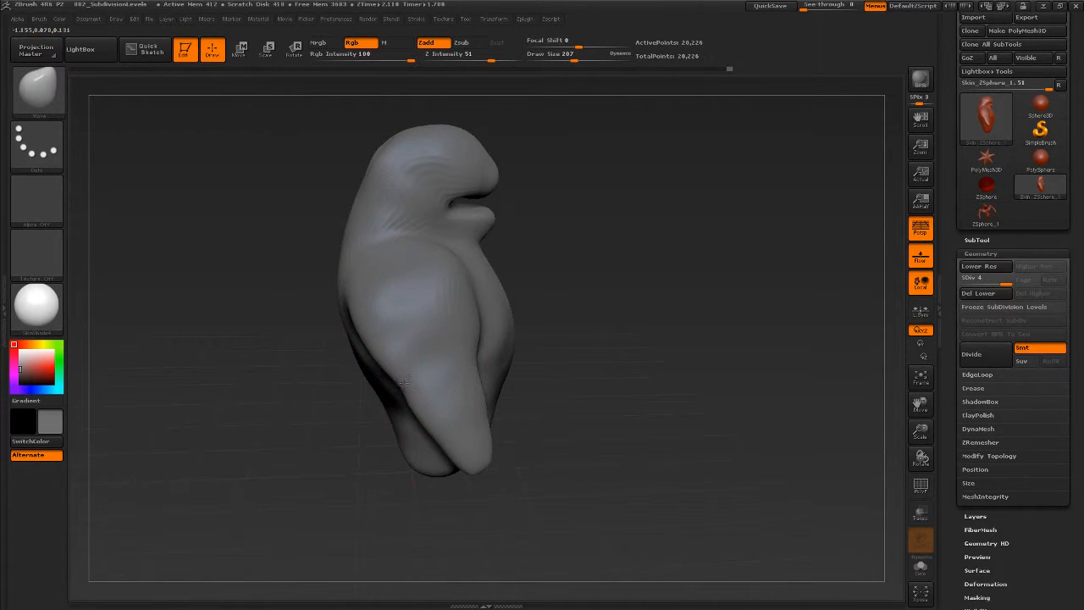
# Reshape the back below the armpits, the lower torso and the arms from behind.
pyautogui.moveTo(537, 376)
pyautogui.mouseDown()
pyautogui.moveTo(564, 384)
pyautogui.moveTo(385, 356)
pyautogui.moveTo(629, 377)
pyautogui.moveTo(642, 389)
pyautogui.mouseUp()
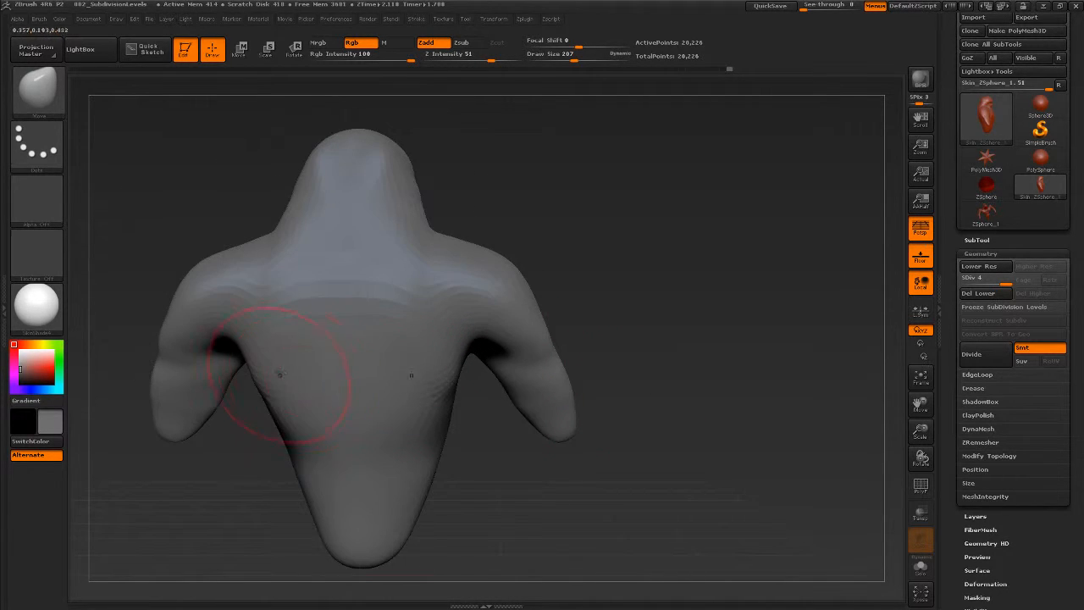
pyautogui.moveTo(450, 366); pyautogui.dragTo(466, 357)
pyautogui.moveTo(412, 433)
pyautogui.mouseDown()
pyautogui.moveTo(428, 438)
pyautogui.moveTo(424, 409)
pyautogui.moveTo(487, 448)
pyautogui.mouseUp()
pyautogui.moveTo(200, 372)
pyautogui.mouseDown()
pyautogui.moveTo(164, 420)
pyautogui.moveTo(174, 420)
pyautogui.mouseUp()
pyautogui.moveTo(585, 338)
pyautogui.mouseDown()
pyautogui.moveTo(602, 327)
pyautogui.moveTo(644, 352)
pyautogui.moveTo(578, 345)
pyautogui.moveTo(617, 367)
pyautogui.moveTo(608, 381)
pyautogui.moveTo(554, 387)
pyautogui.moveTo(622, 401)
pyautogui.moveTo(545, 411)
pyautogui.moveTo(416, 452)
pyautogui.moveTo(490, 463)
pyautogui.moveTo(687, 452)
pyautogui.moveTo(678, 455)
pyautogui.moveTo(711, 468)
pyautogui.moveTo(687, 457)
pyautogui.moveTo(608, 470)
pyautogui.mouseUp()
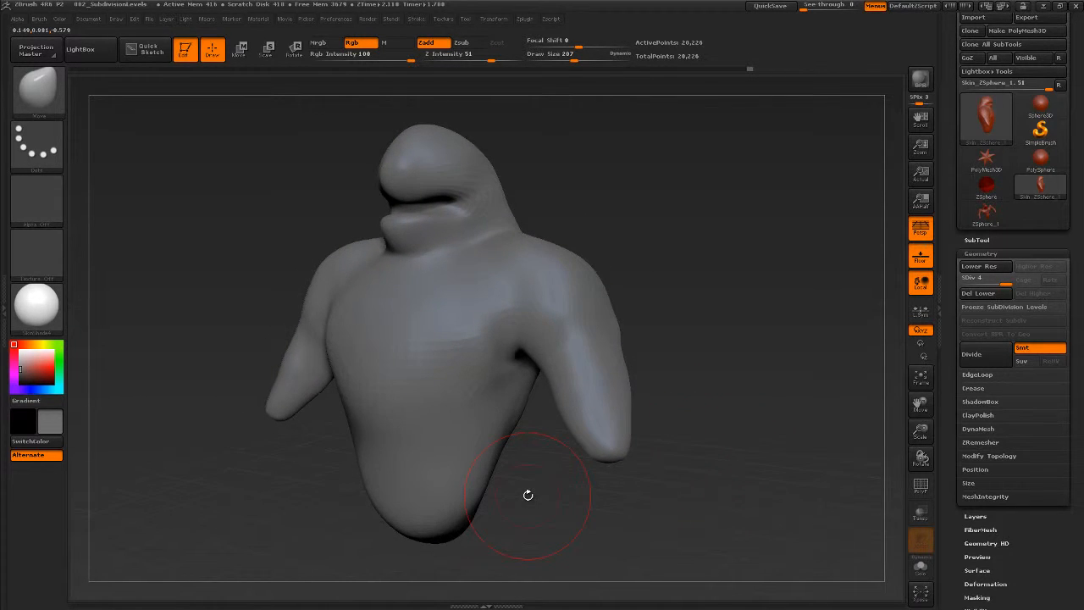